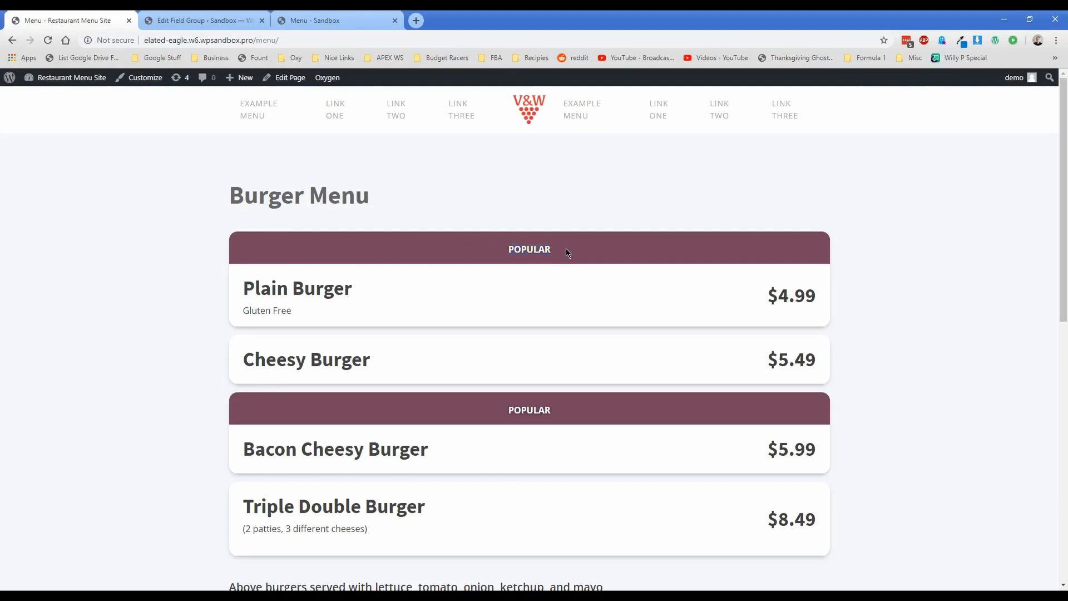
Examine the finished burger menu page with its popular banners, gluten-free label, descriptions and prices, and close that page
drag(292, 311, 287, 311)
scroll(293, 311, down, 1)
drag(245, 473, 372, 478)
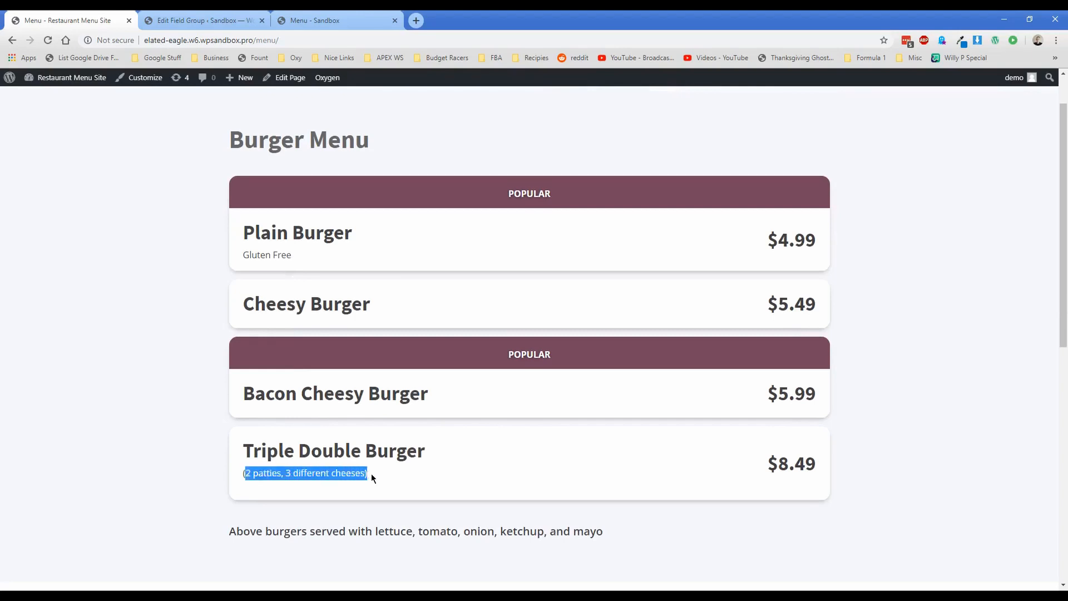
click(372, 474)
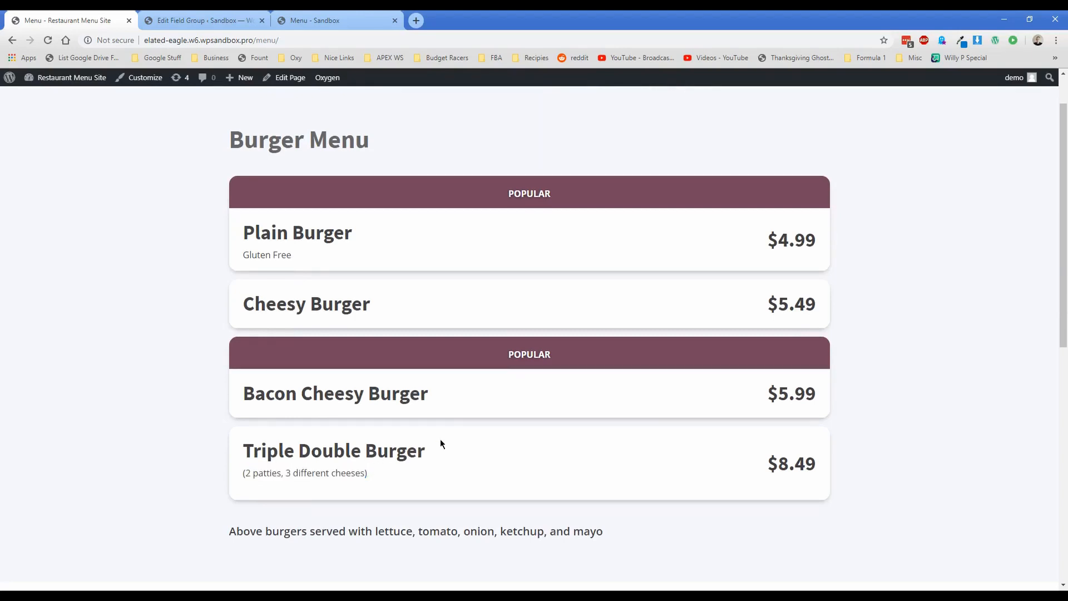
scroll(439, 443, down, 1)
drag(235, 476, 599, 476)
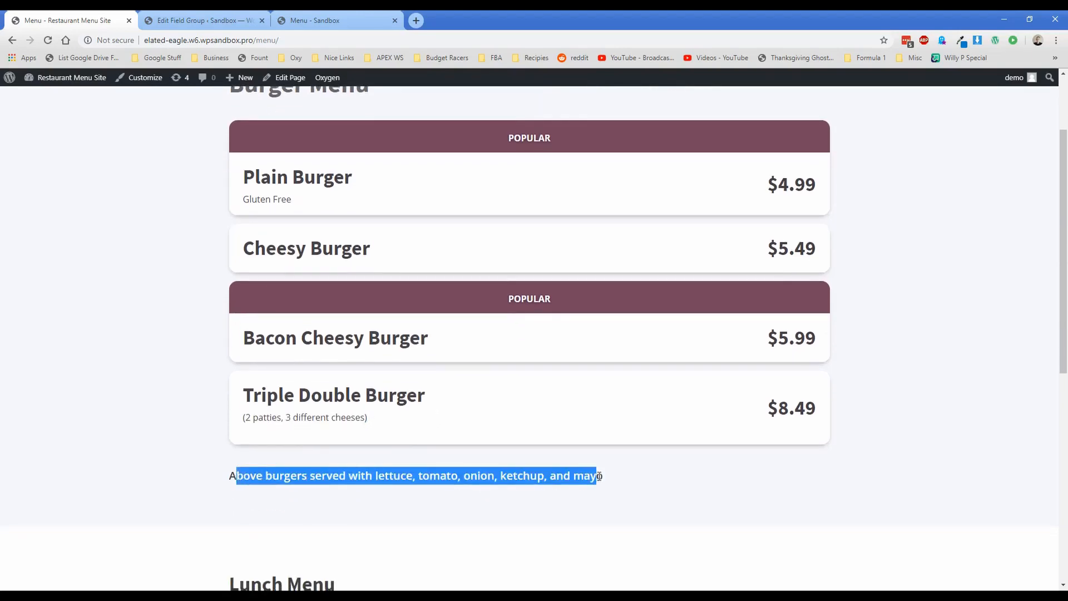
click(599, 476)
scroll(599, 476, up, 1)
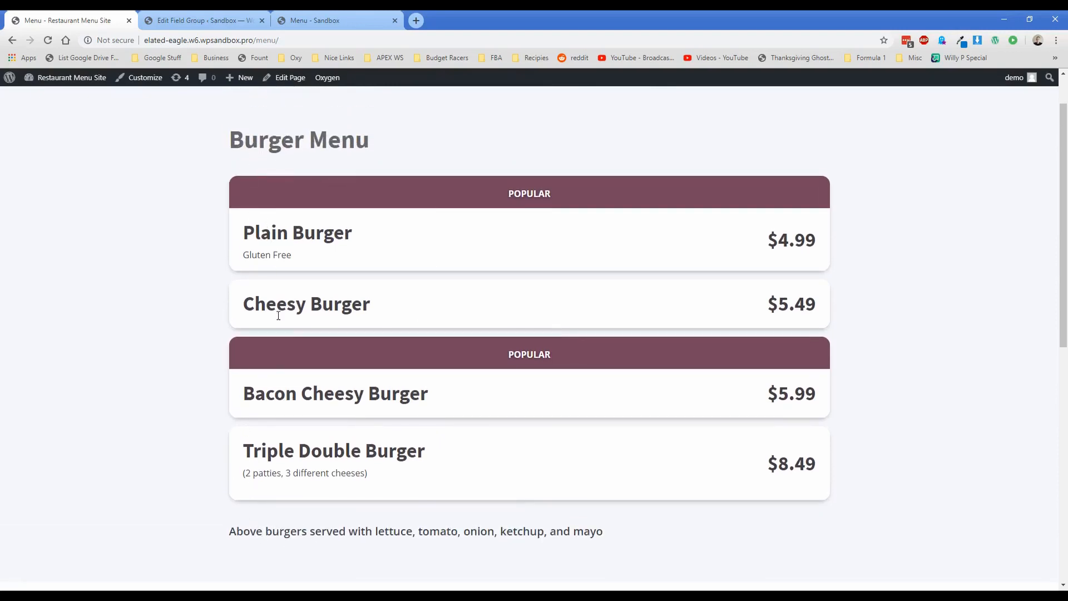
scroll(174, 256, up, 1)
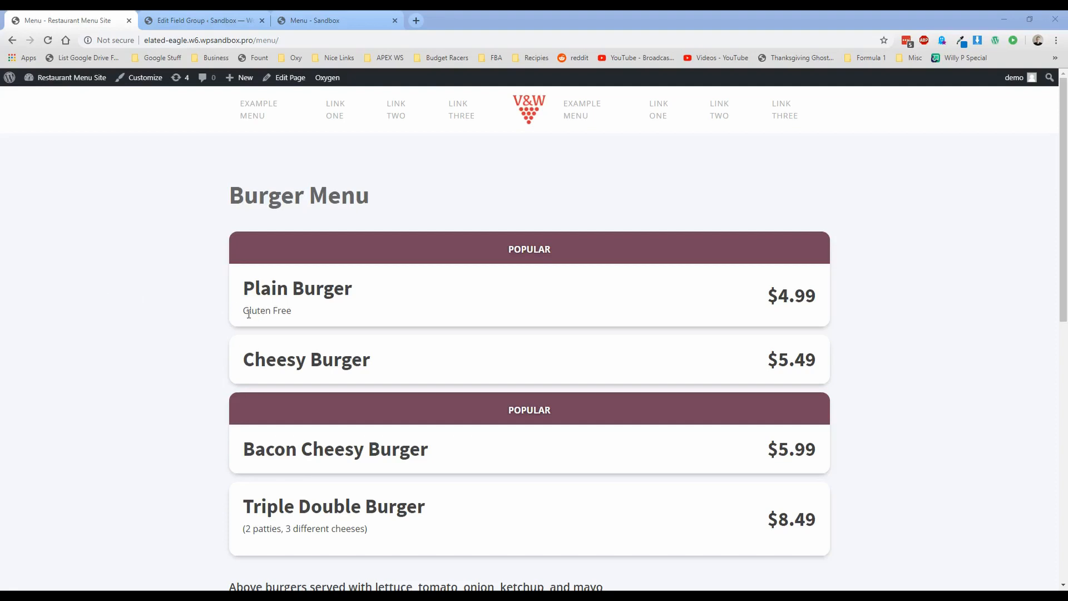
drag(243, 310, 292, 312)
click(294, 311)
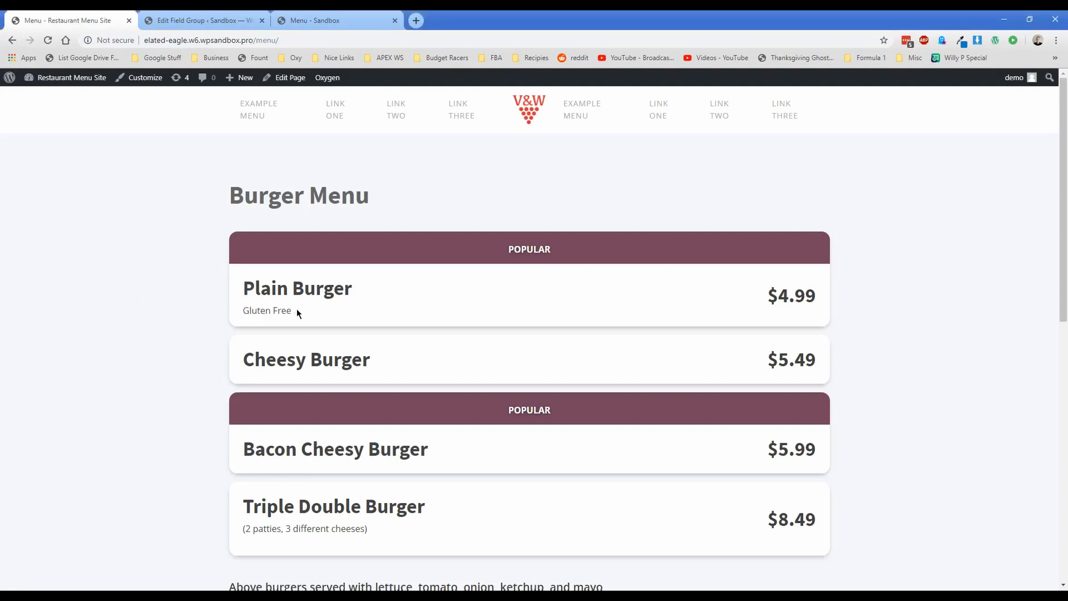
scroll(356, 274, down, 1)
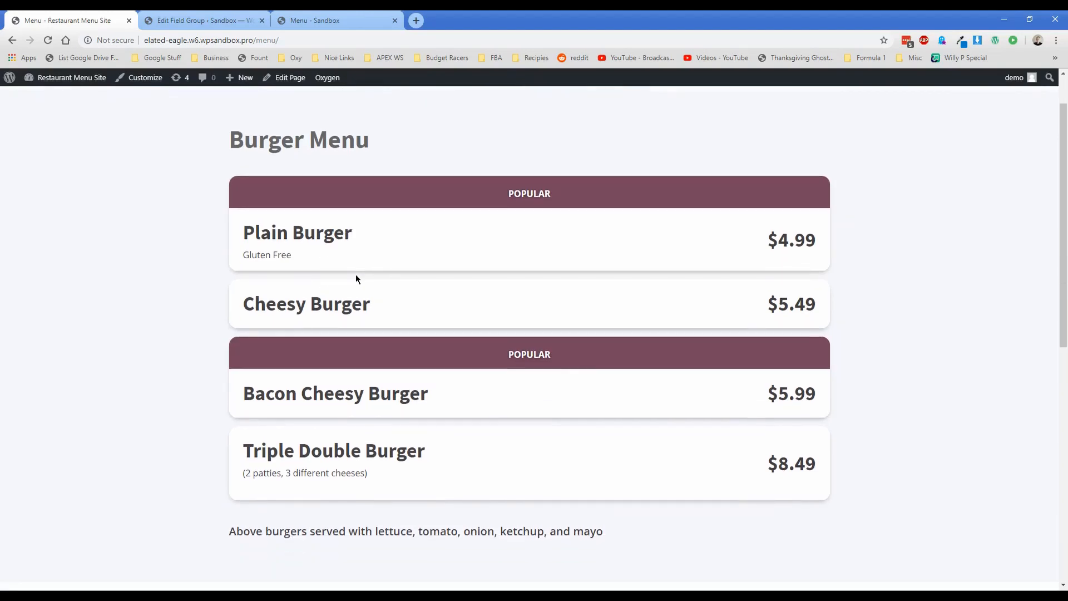
drag(501, 359, 571, 360)
click(570, 357)
click(128, 21)
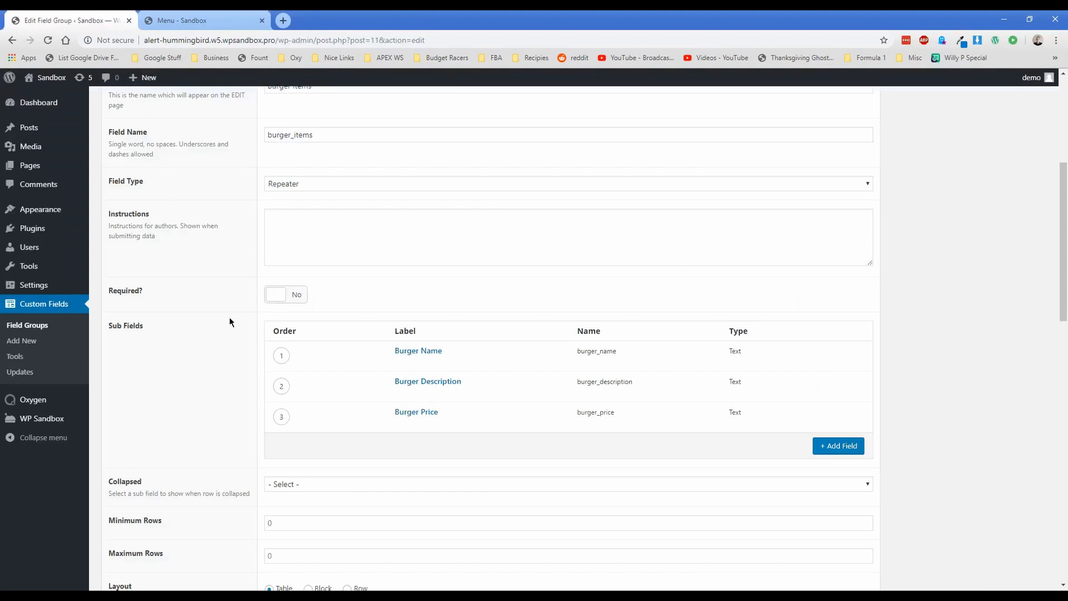
Open the Burger Menu field group from the field groups list and expand its Burger Items field for editing
scroll(229, 322, up, 5)
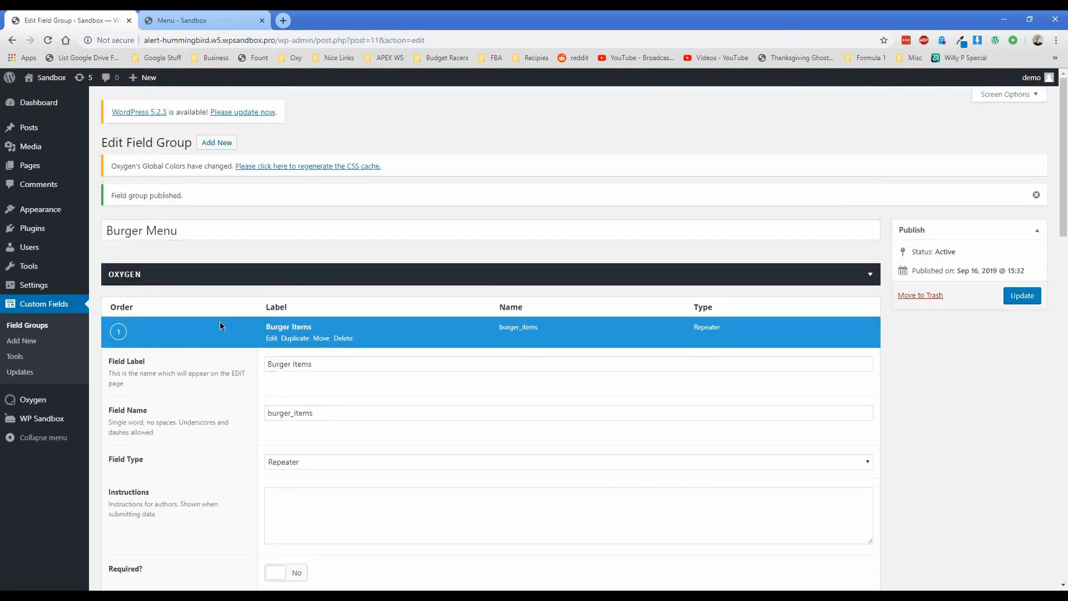
click(37, 326)
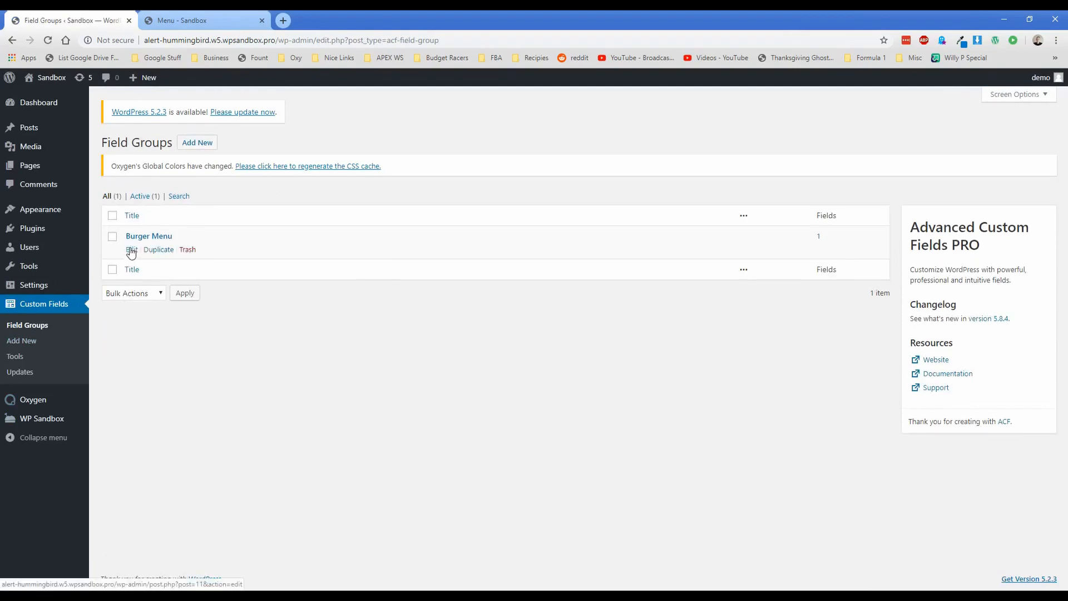
click(131, 250)
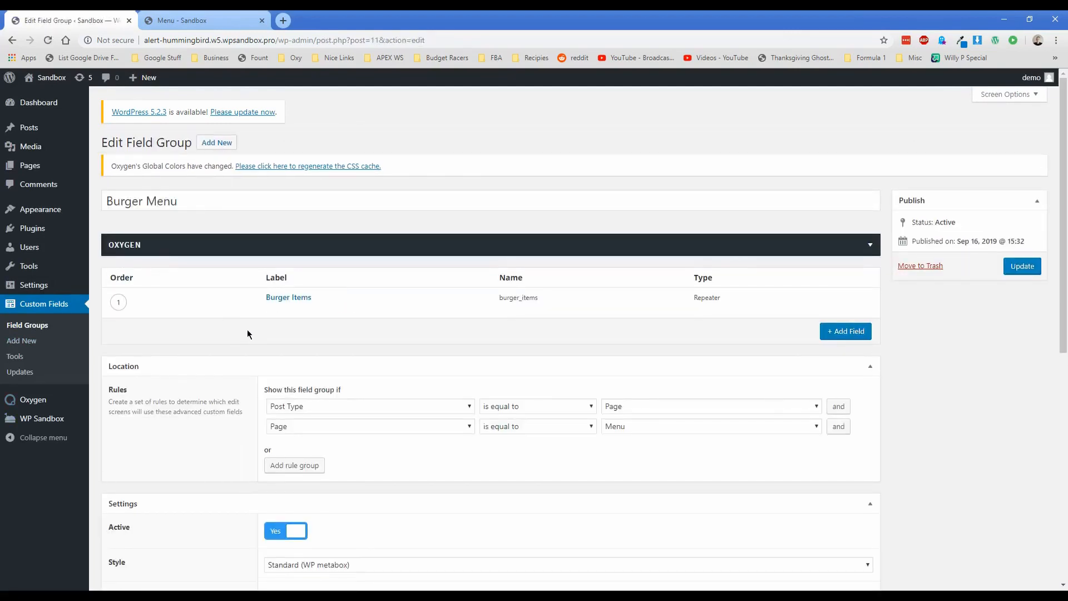
scroll(251, 334, down, 4)
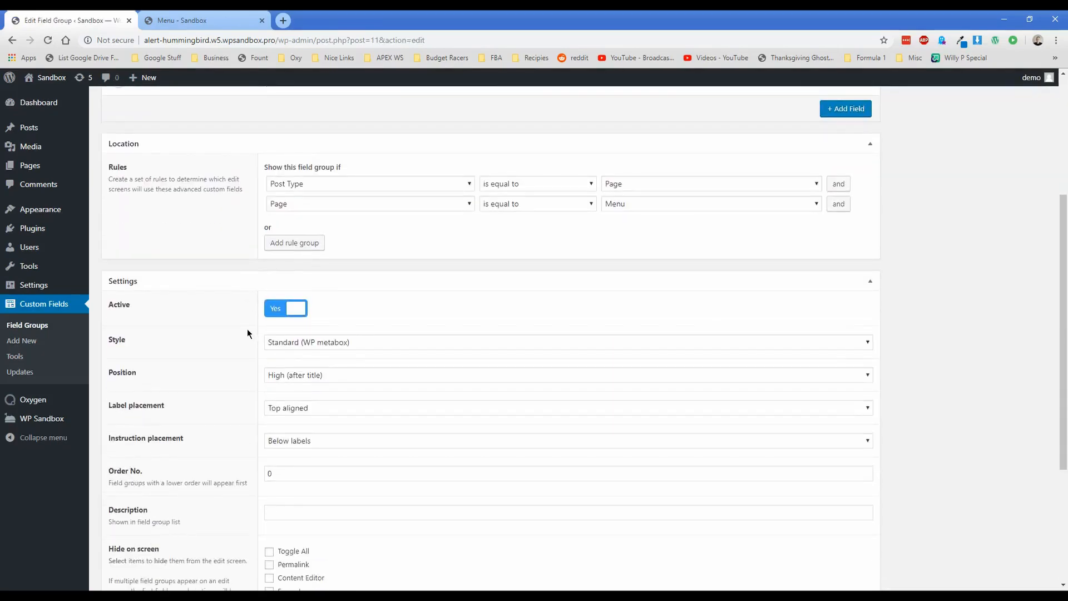
scroll(247, 332, up, 4)
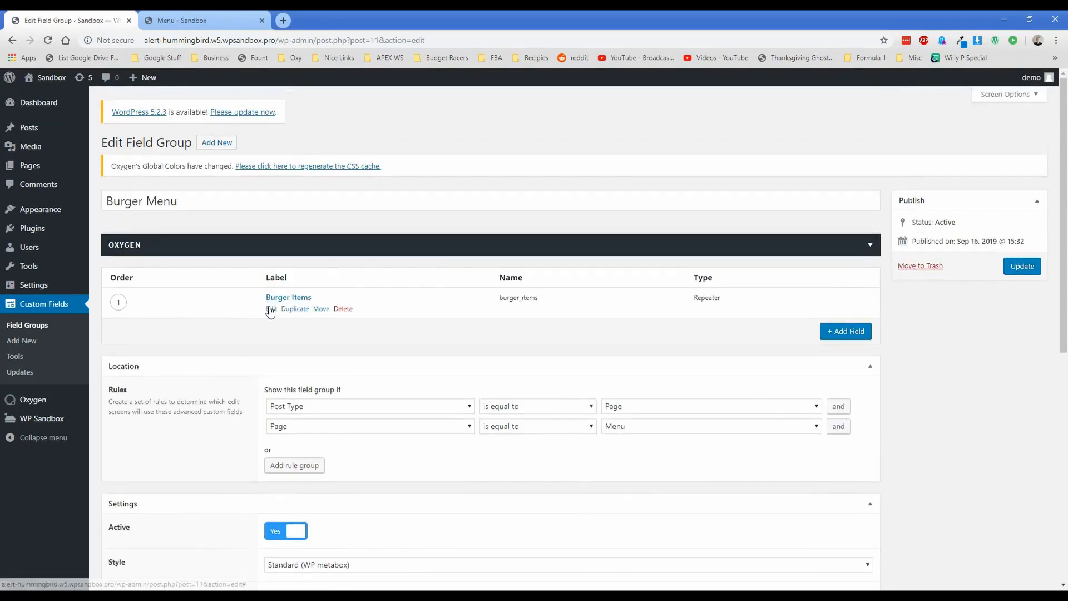
click(270, 309)
Examine the Burger Items field's type setting and its list of sub fields
scroll(218, 365, down, 5)
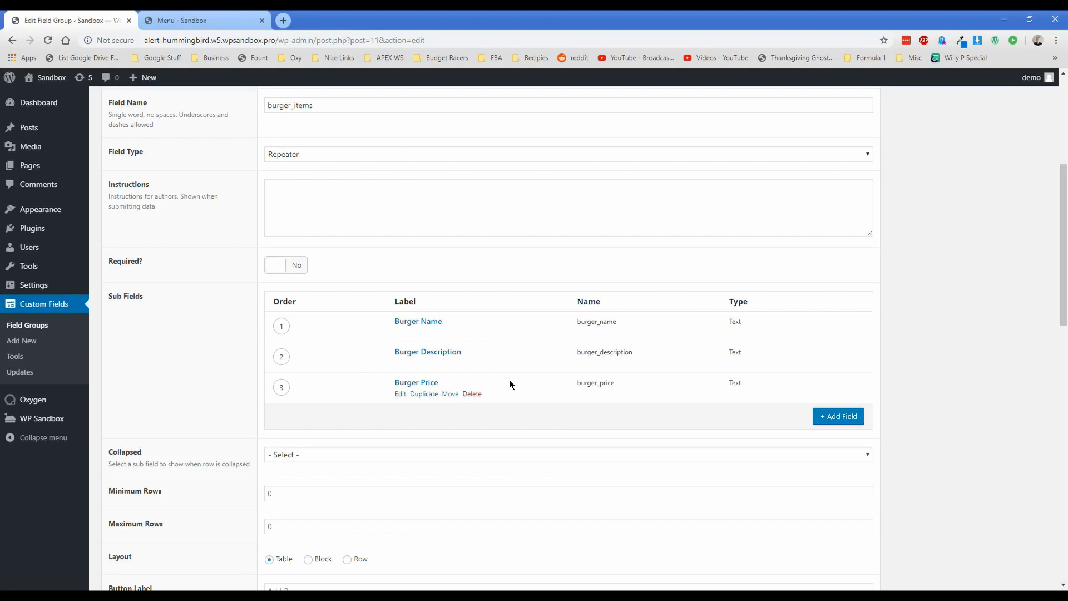
scroll(528, 367, down, 1)
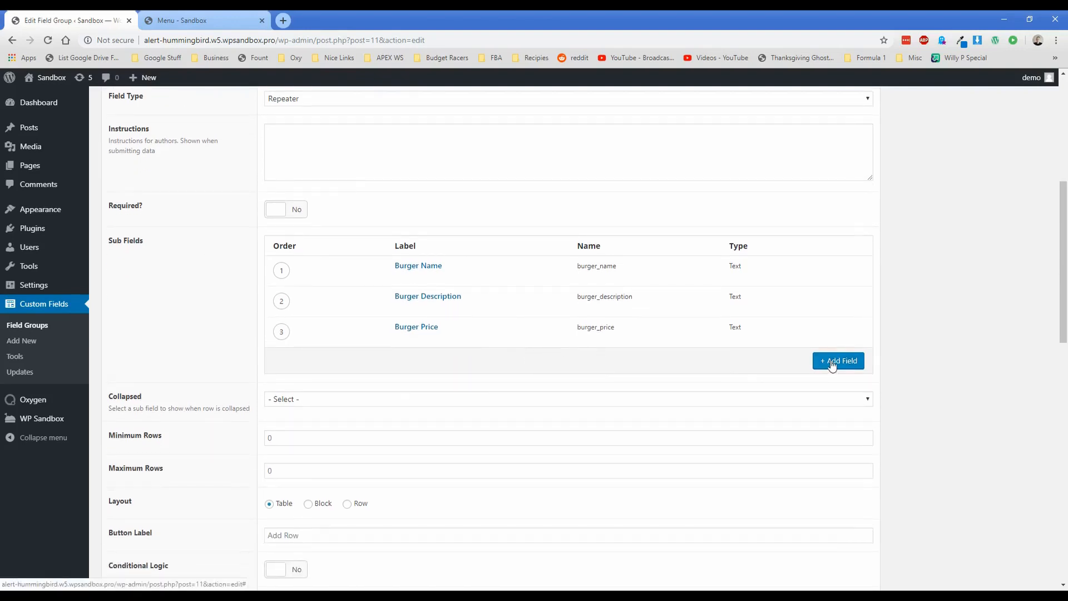
scroll(360, 356, up, 4)
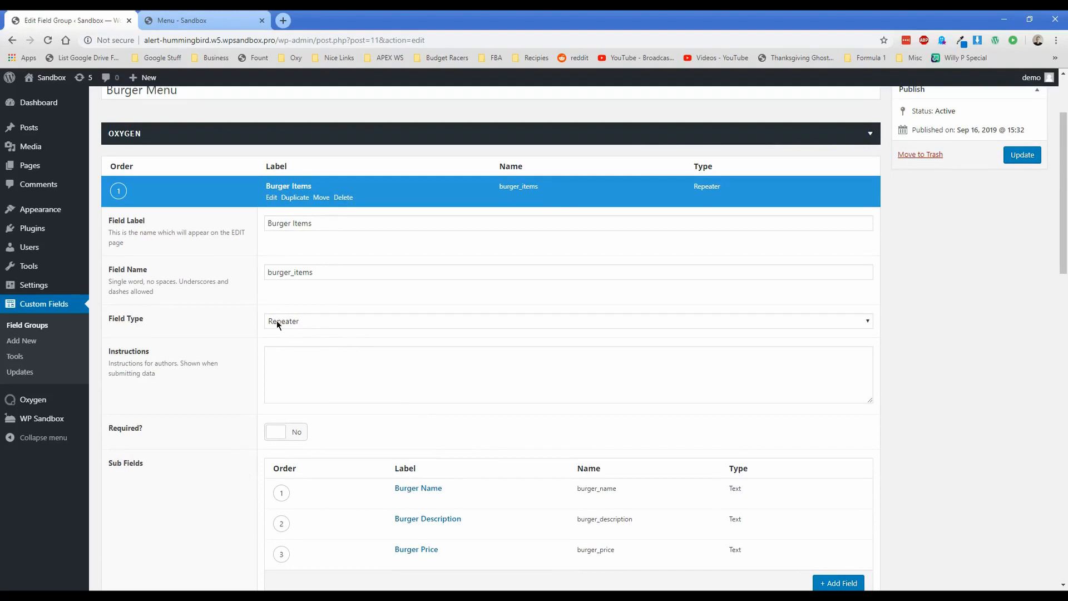
click(293, 321)
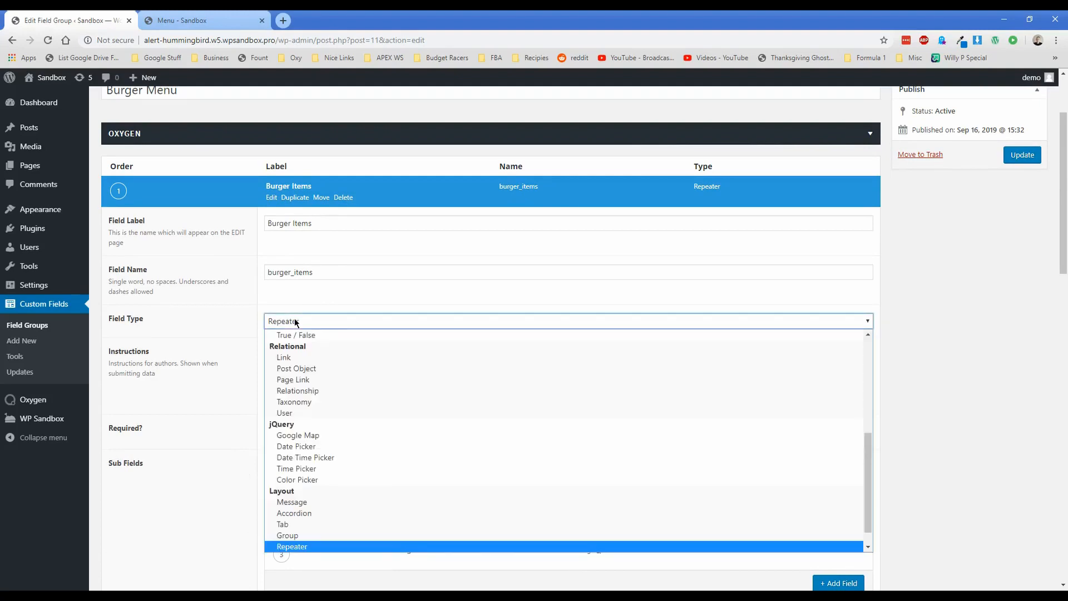
click(295, 321)
scroll(295, 322, down, 3)
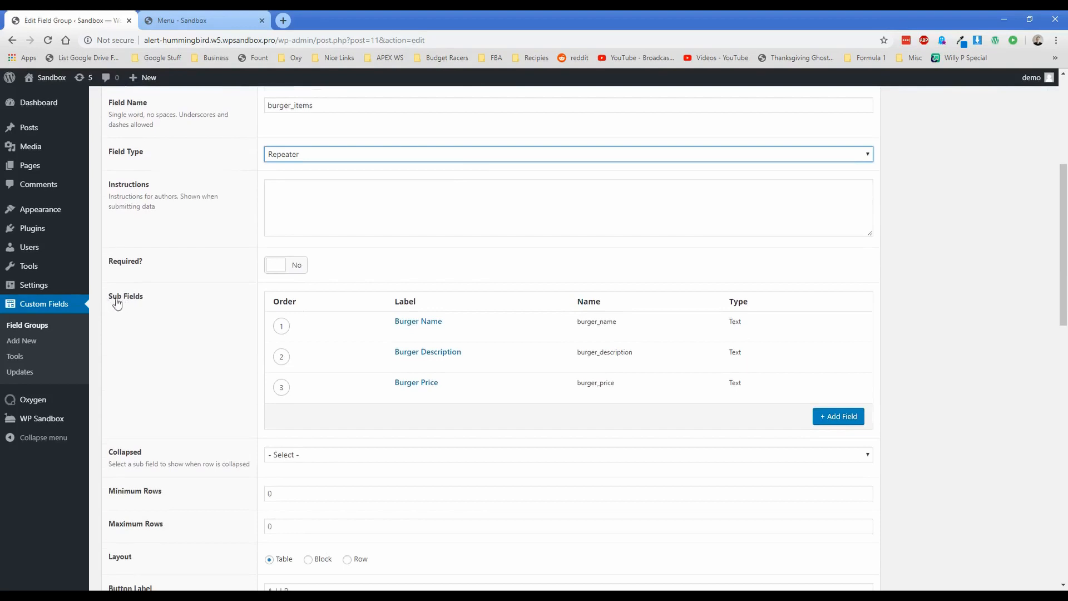
scroll(291, 233, up, 1)
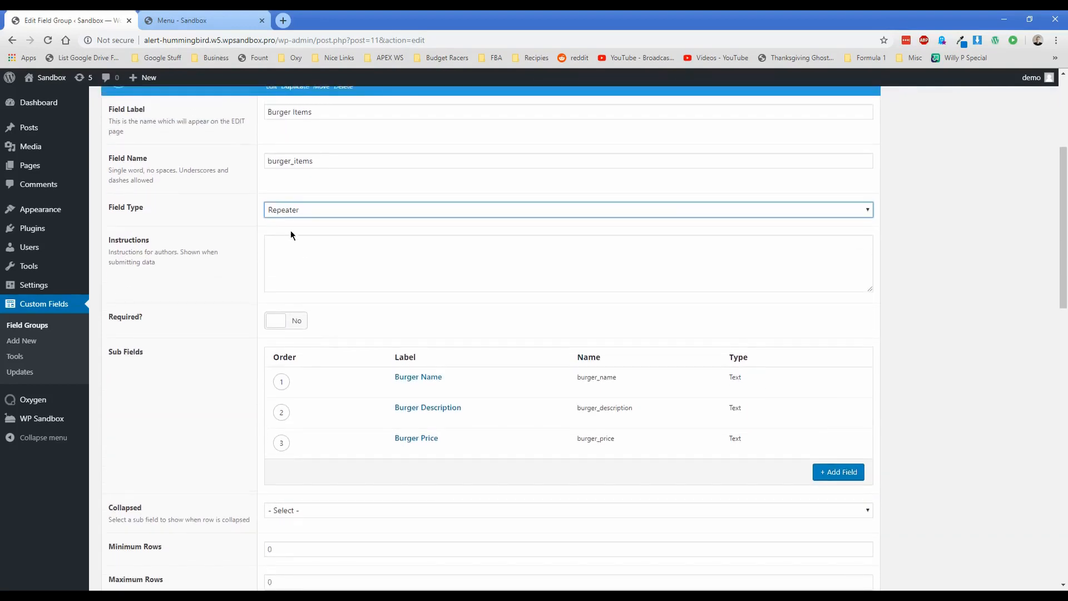
scroll(291, 408, down, 1)
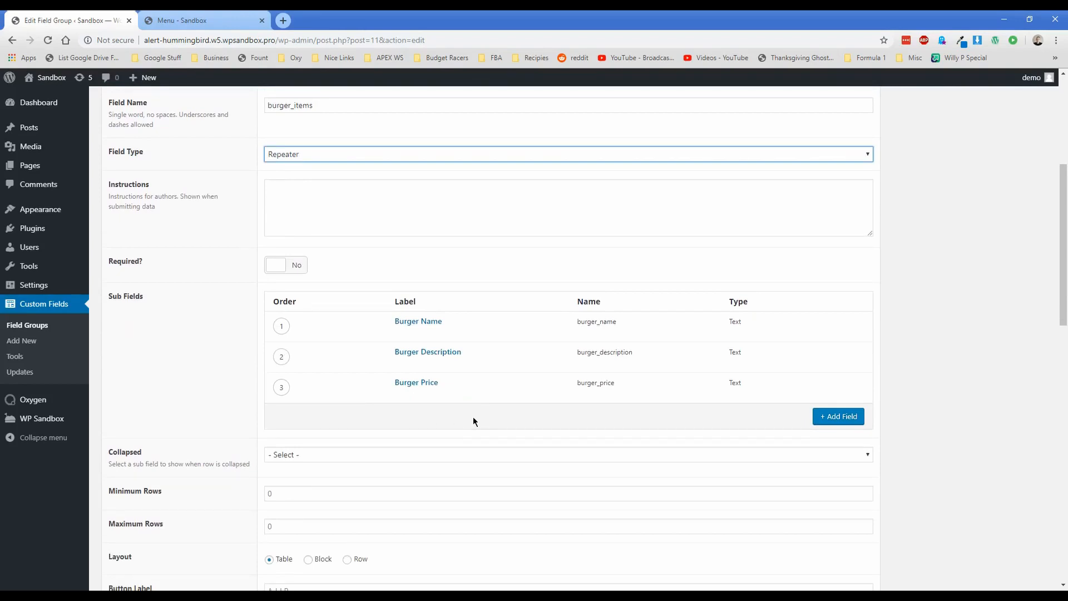
Add a sub field labelled "Featured Item?" with the name featured_item to the Burger Items repeater
scroll(473, 418, down, 3)
click(850, 252)
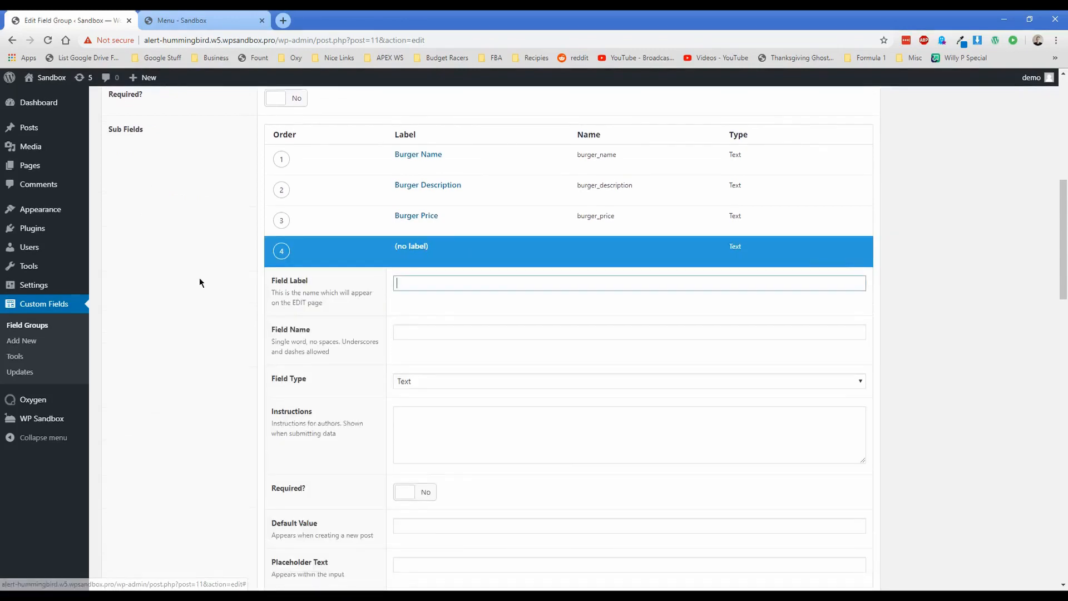
text(Fe)
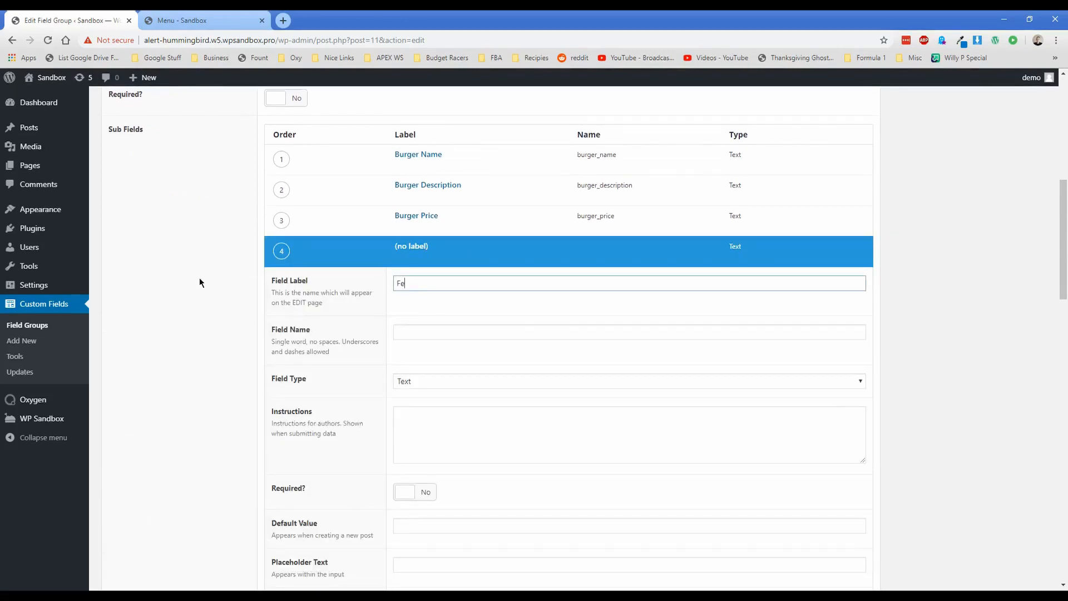
text(autred Item?)
right_click(412, 283)
click(439, 289)
key(Tab)
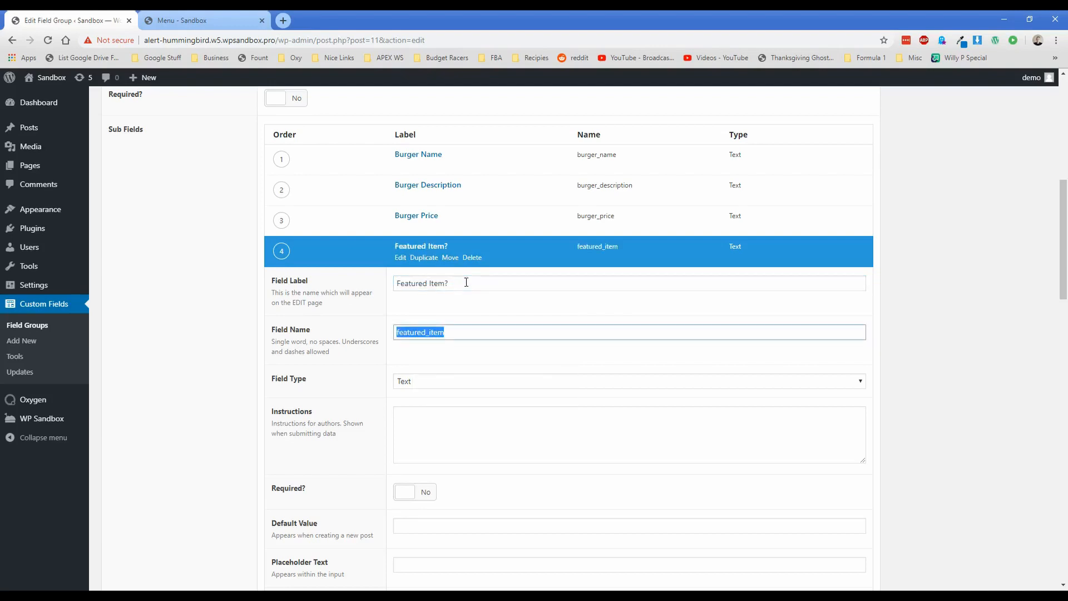
click(376, 316)
Make the Featured Item? sub field a required Radio Button with the choices No and Yes
scroll(373, 289, down, 4)
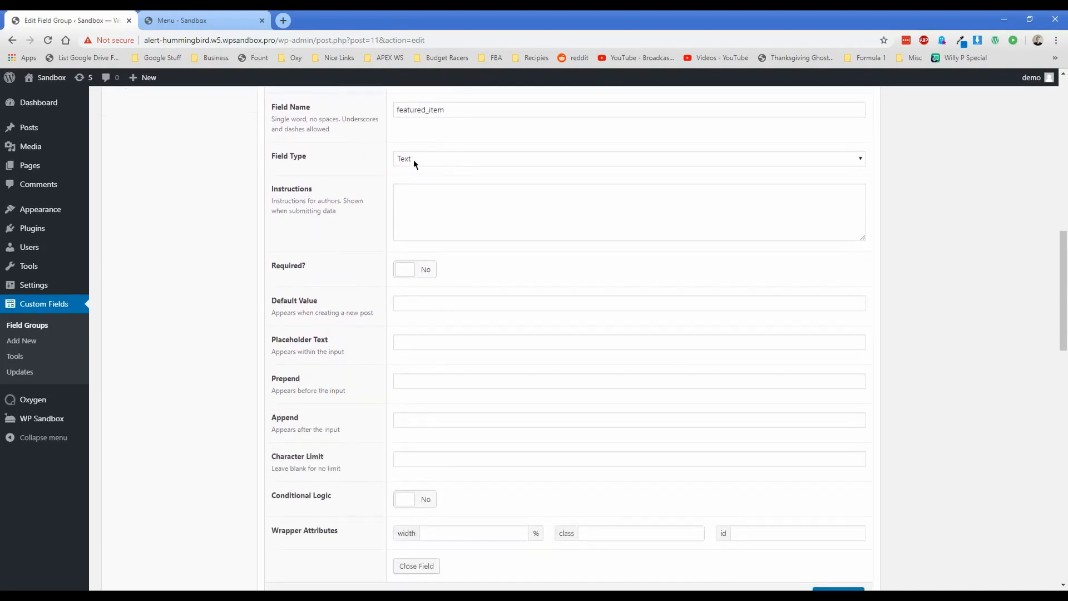
click(413, 159)
click(443, 362)
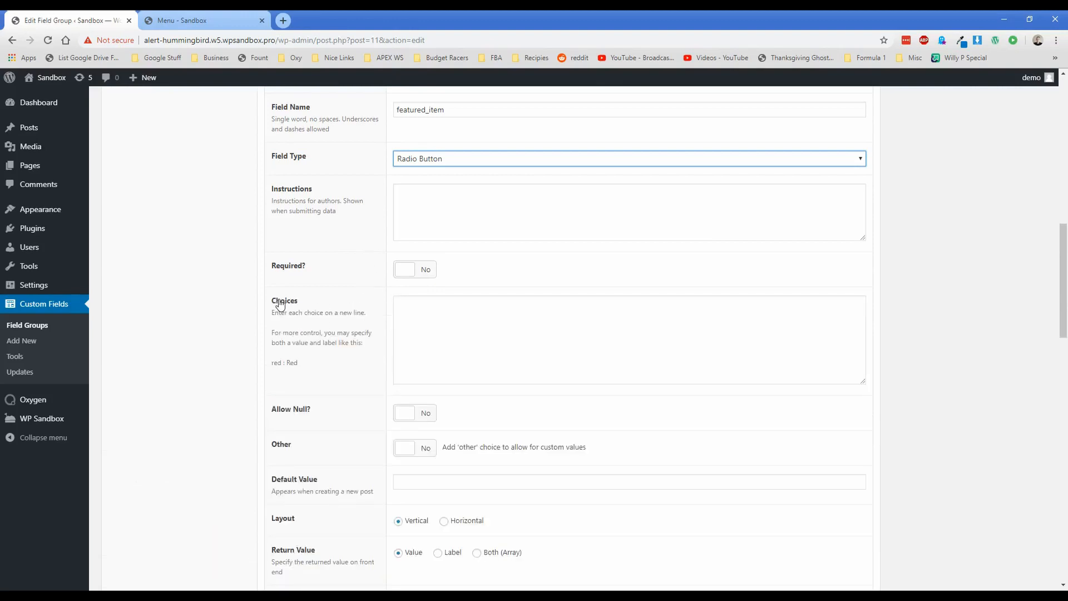
click(427, 310)
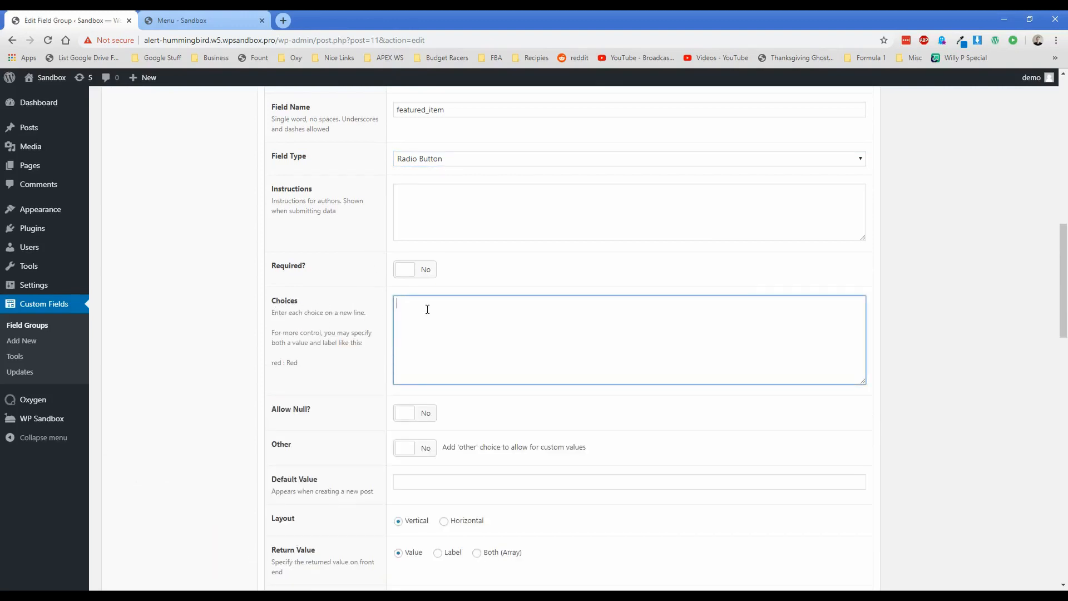
text(No)
key(Return)
text(Yes)
click(415, 270)
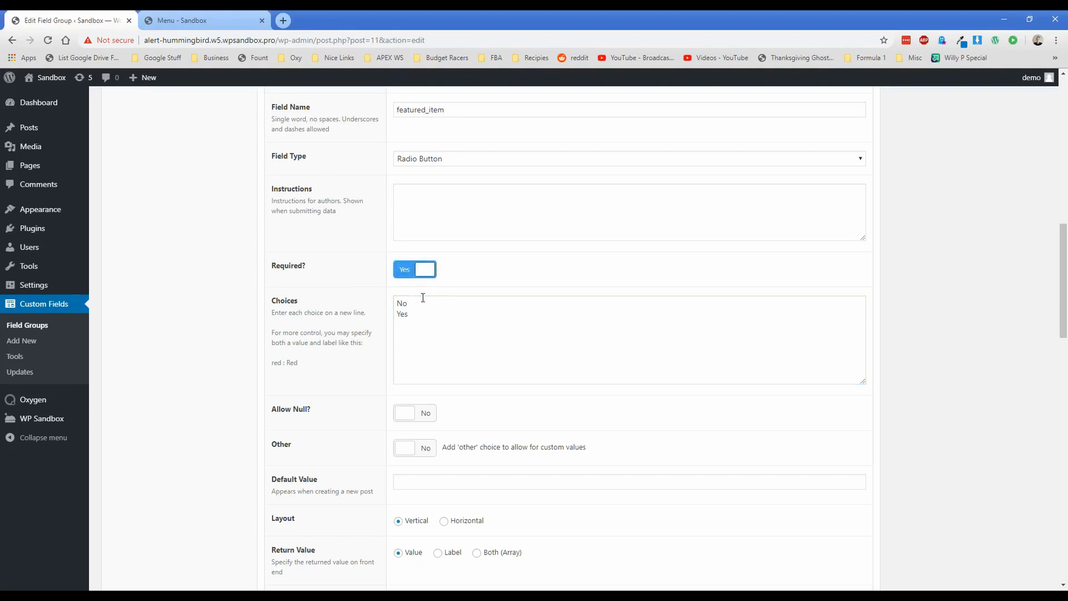
Add another sub field labelled "Gluten Free?" with the name gluten_free to the Burger Items repeater
scroll(363, 303, down, 2)
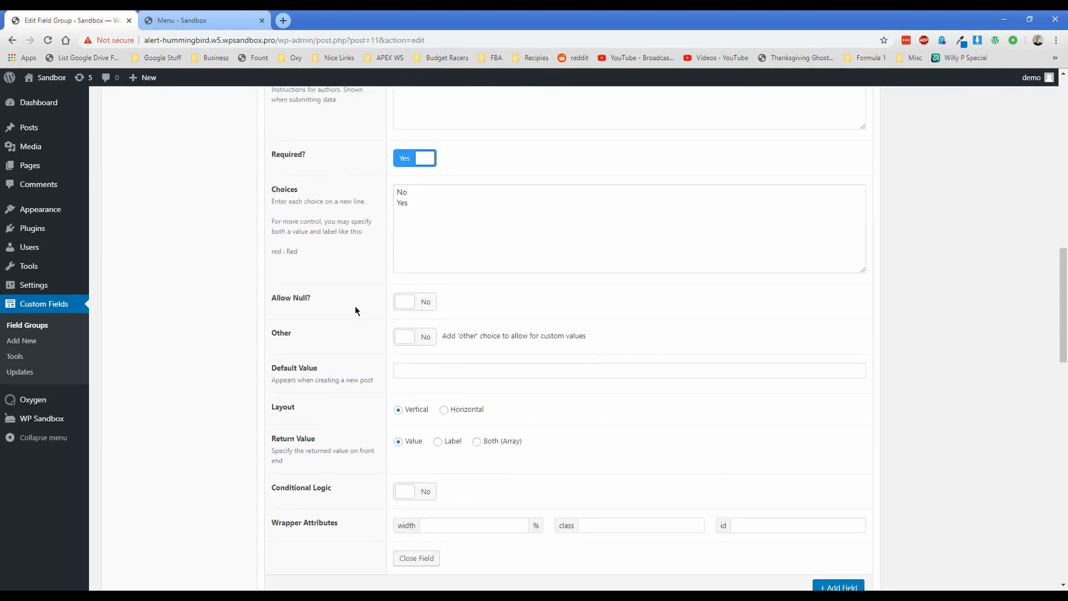
scroll(368, 303, down, 5)
click(838, 310)
scroll(352, 345, down, 2)
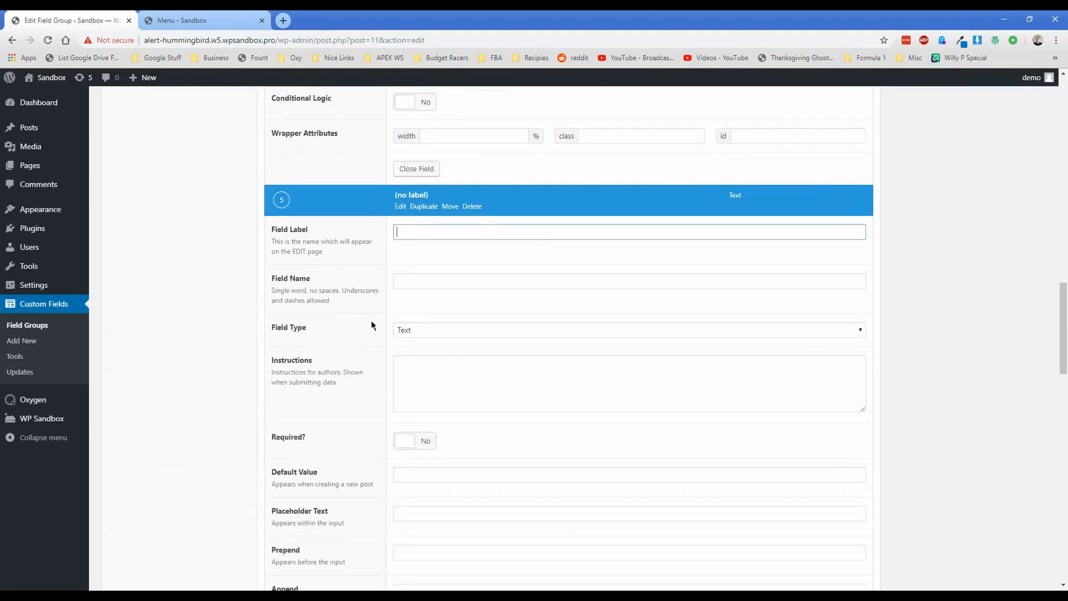
text(Gluten Free?)
key(Tab)
Make the Gluten Free? sub field a Radio Button with the choices No and Yes
click(424, 328)
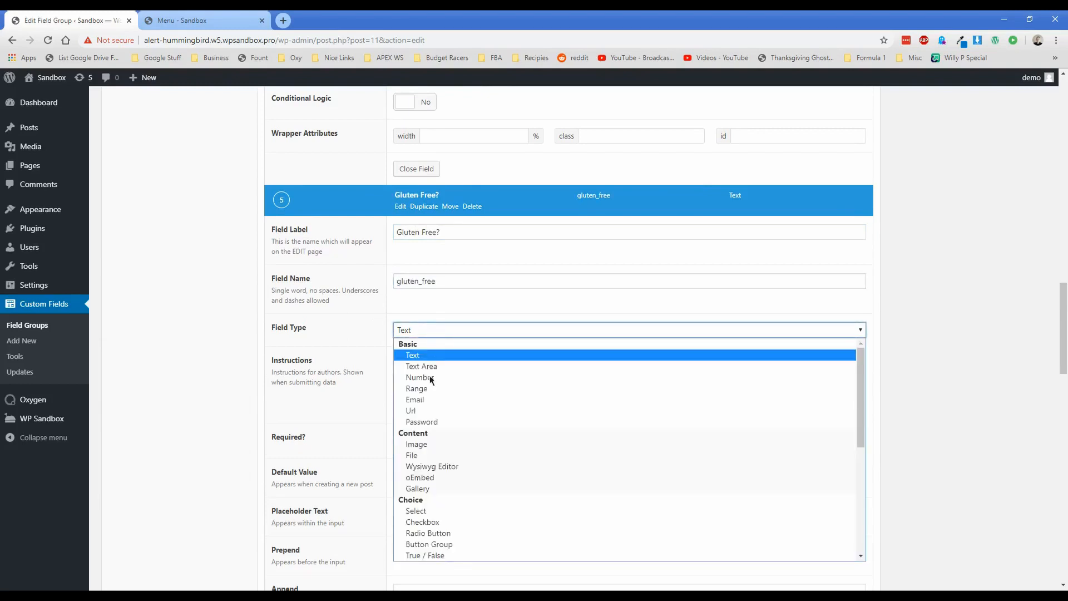
click(431, 532)
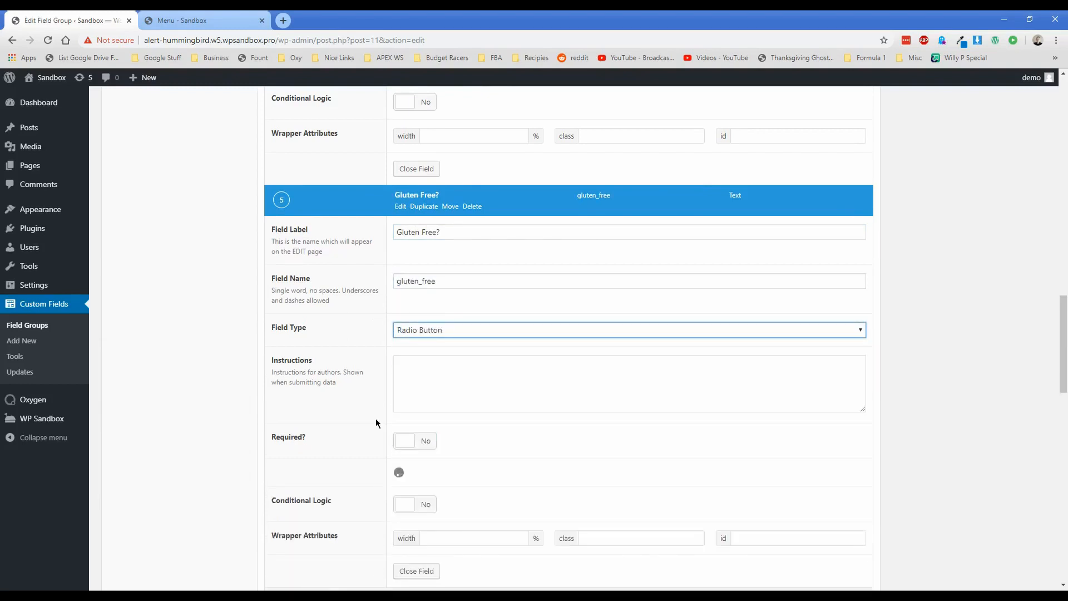
scroll(367, 400, down, 3)
click(422, 325)
text(No)
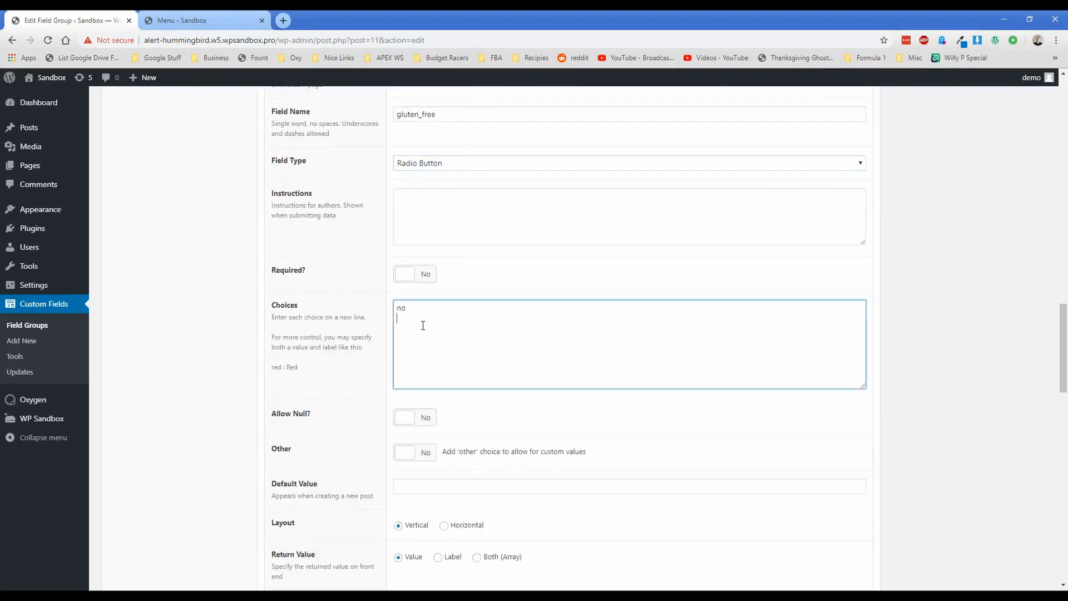
key(BackSpace)
key(BackSpace)
text(No)
key(Return)
text(Yes)
Update the Burger Menu field group to save the new sub fields
scroll(832, 354, down, 2)
scroll(922, 377, down, 3)
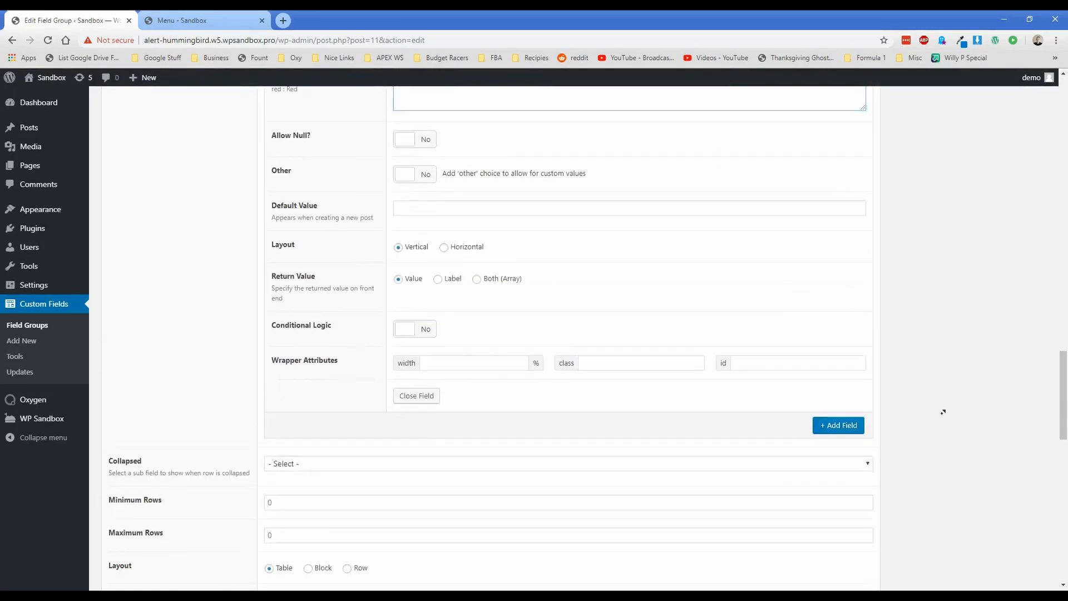
scroll(942, 412, up, 20)
click(1022, 266)
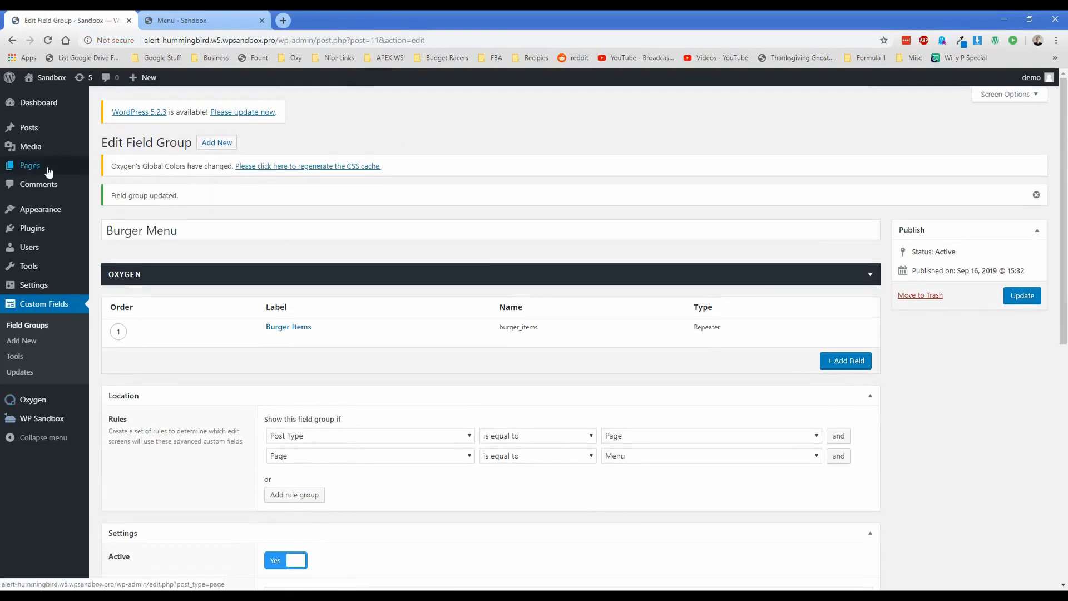
Open the Menu page for editing from the pages list and close the other Menu browser tab
mouse_move(30, 165)
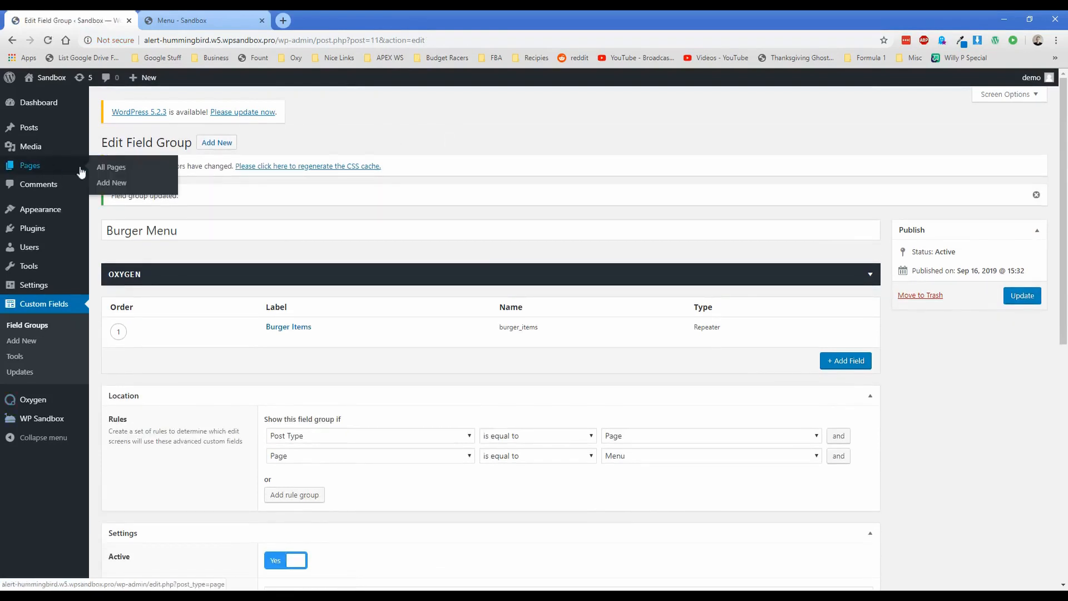
click(111, 167)
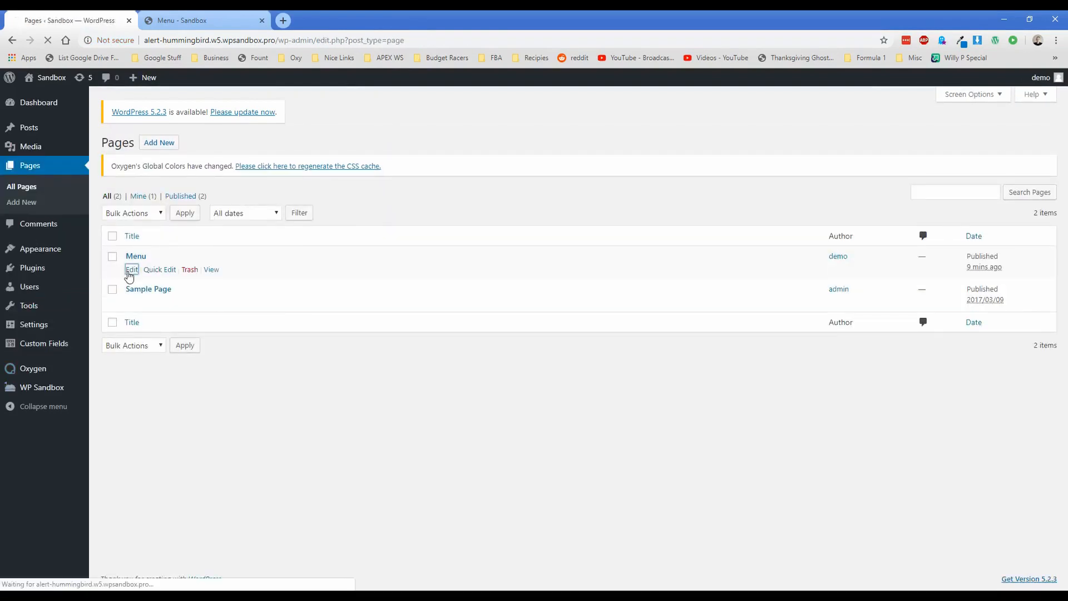
click(132, 270)
click(261, 21)
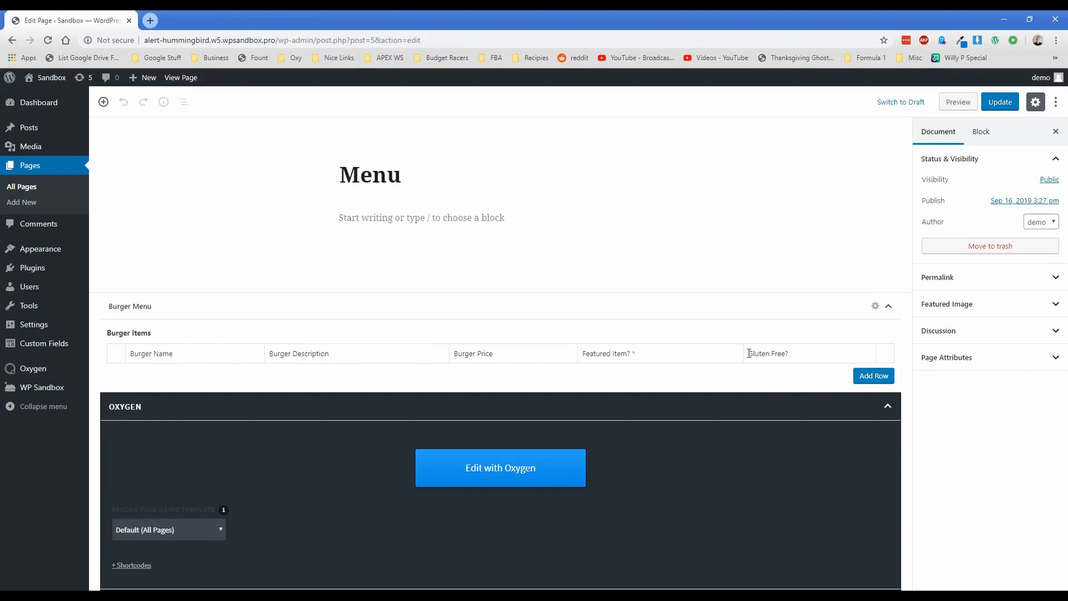
Add a first Burger Items row named "Bacon Cheeseburger" with no description and a price of $9
click(855, 379)
click(201, 339)
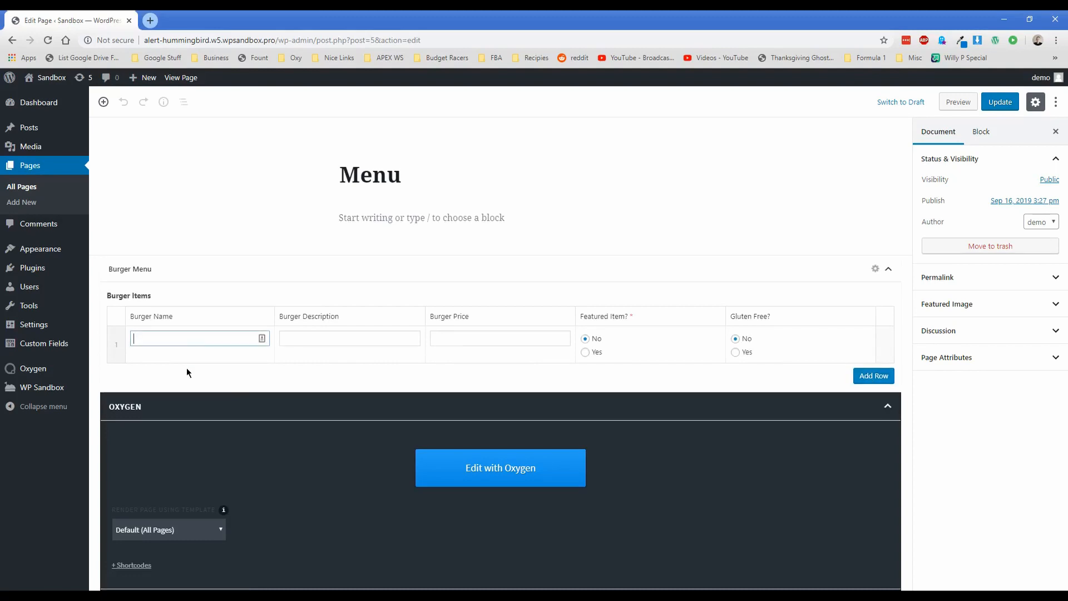
text(Bacon Cheeseburger)
key(Tab)
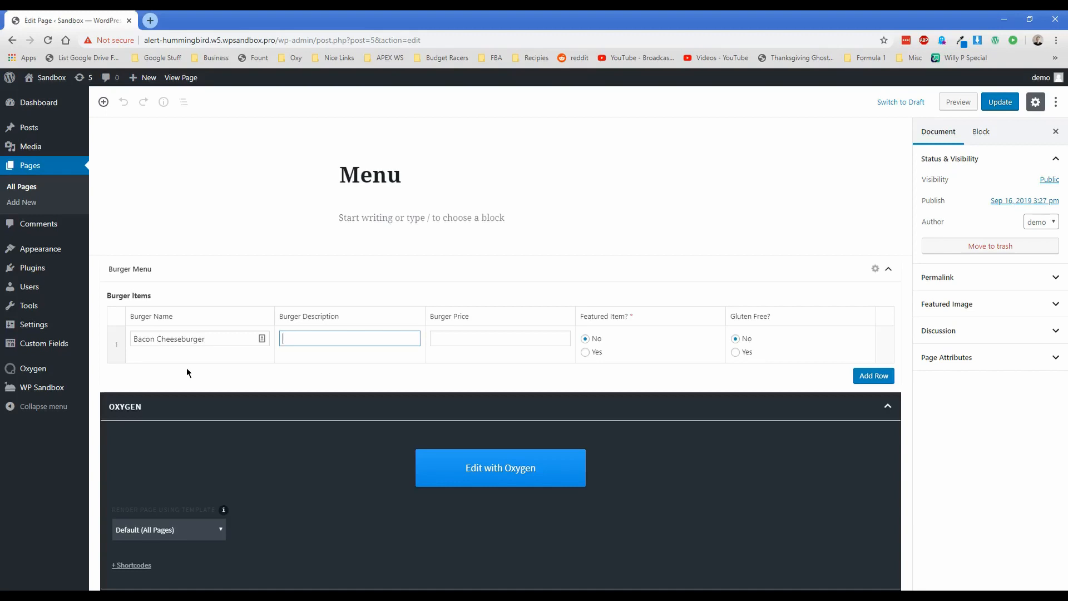
key(Tab)
text($9)
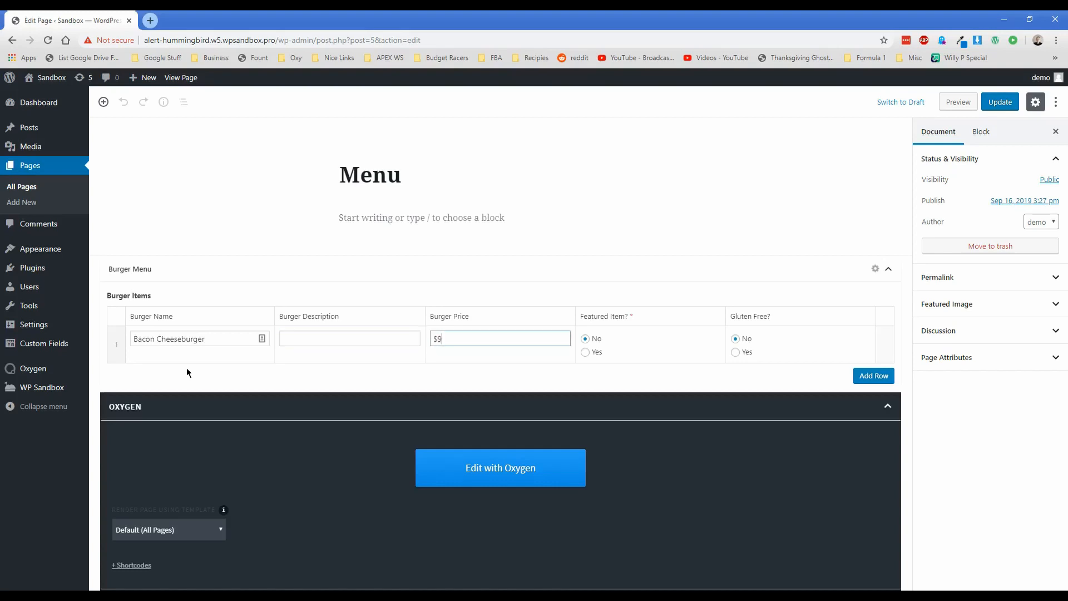
key(Tab)
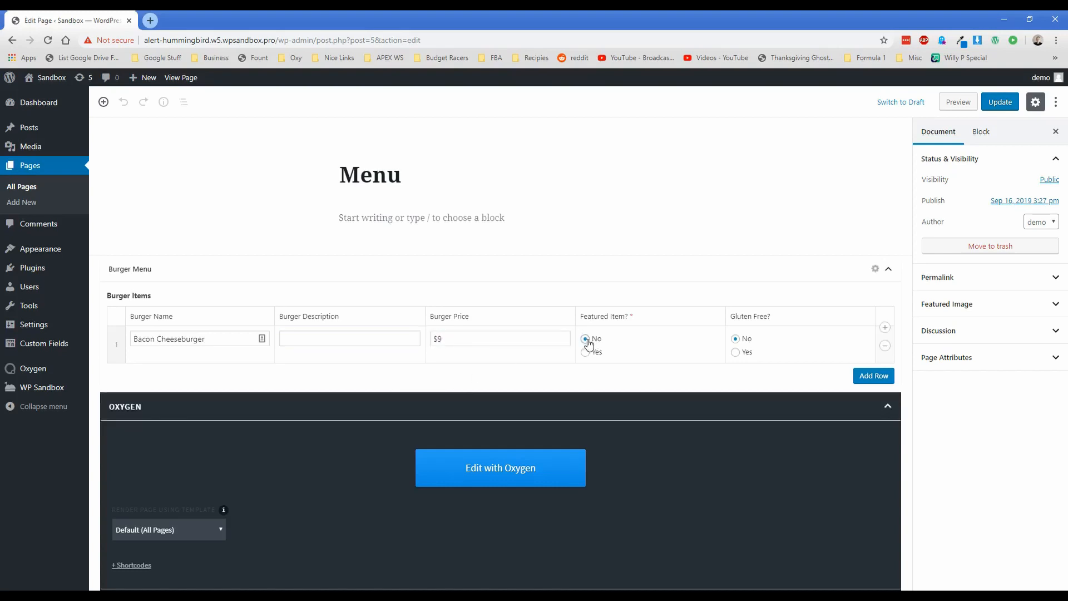
Add a second row named "Black Bean Burger" with the description "Vegan friendly and kind to the polar bears" and a price of $13
click(869, 376)
click(207, 367)
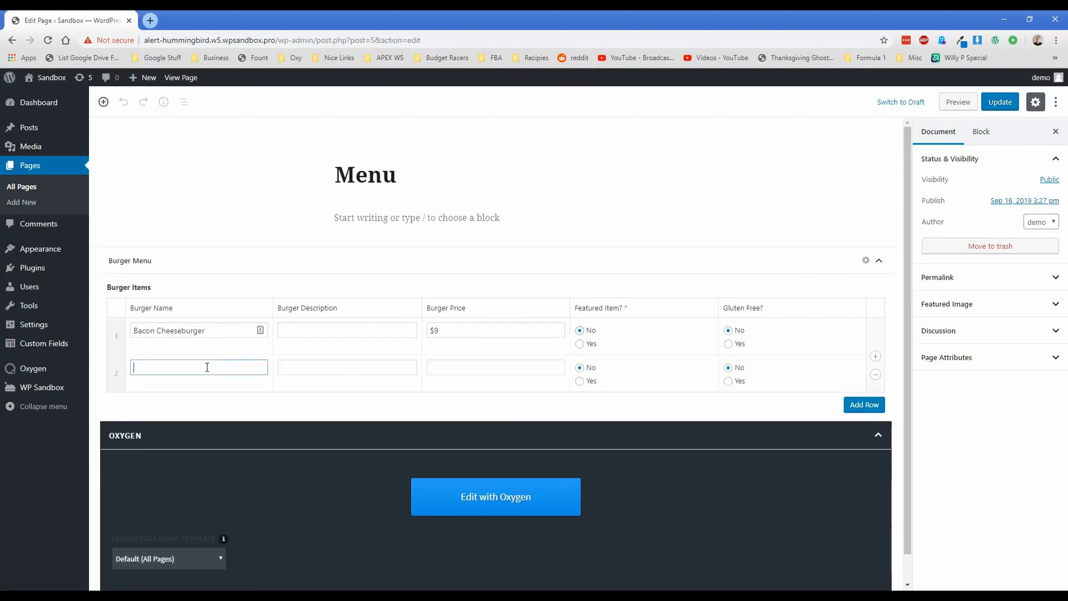
text(Black Bean Burger)
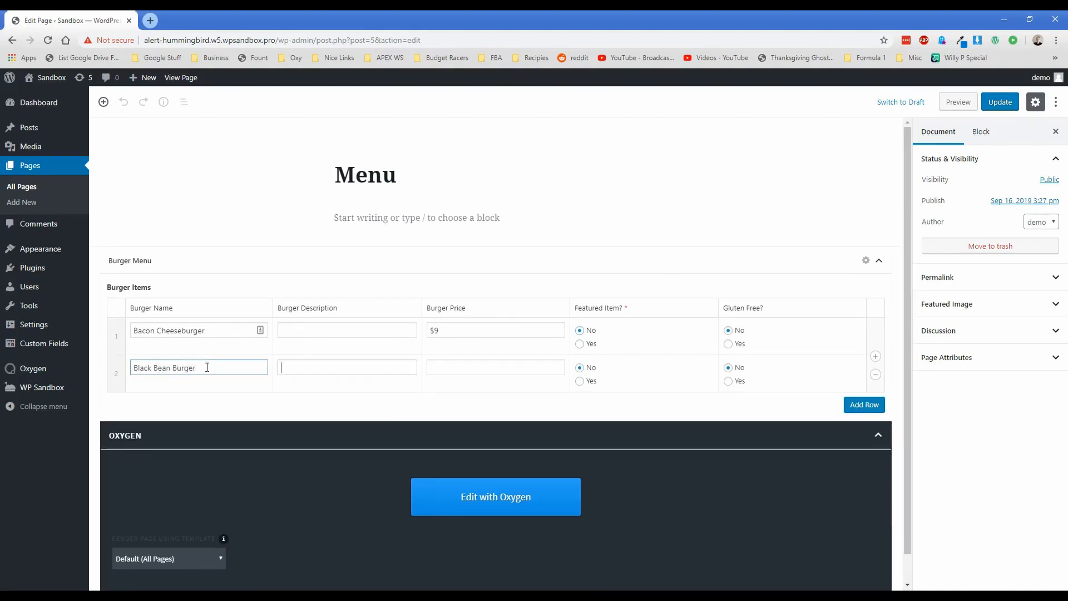
key(Tab)
text(Vegan )
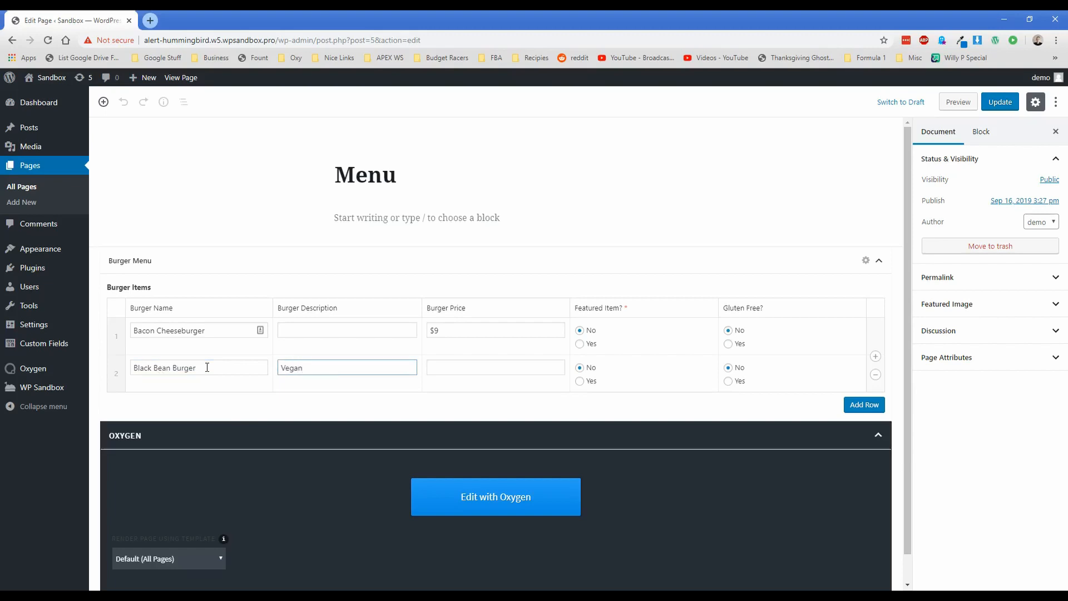
text(friendly and kind)
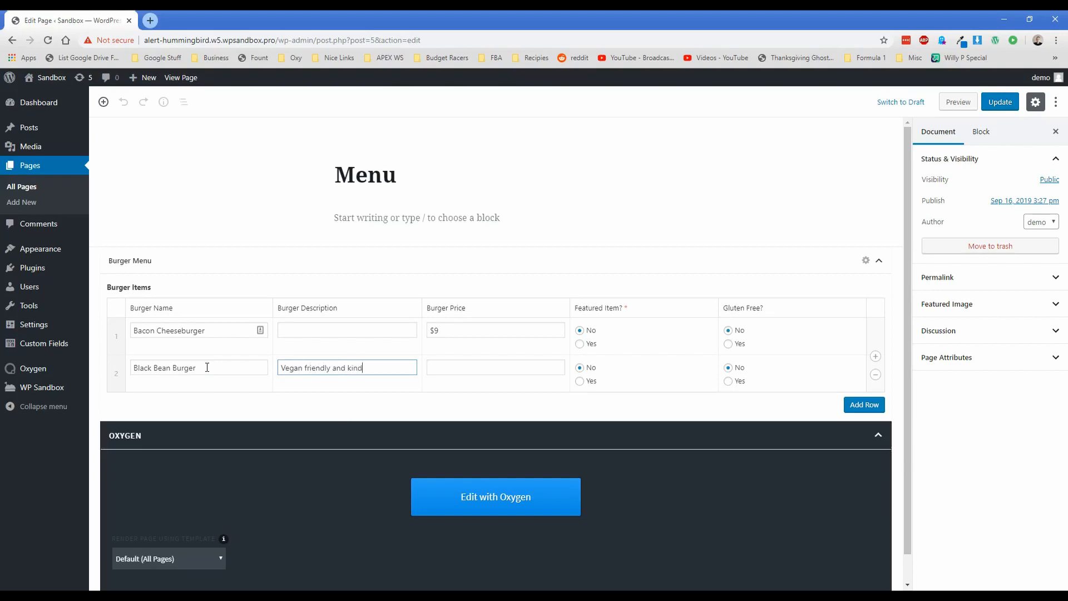
text( to the polar bears)
key(Tab)
text($13)
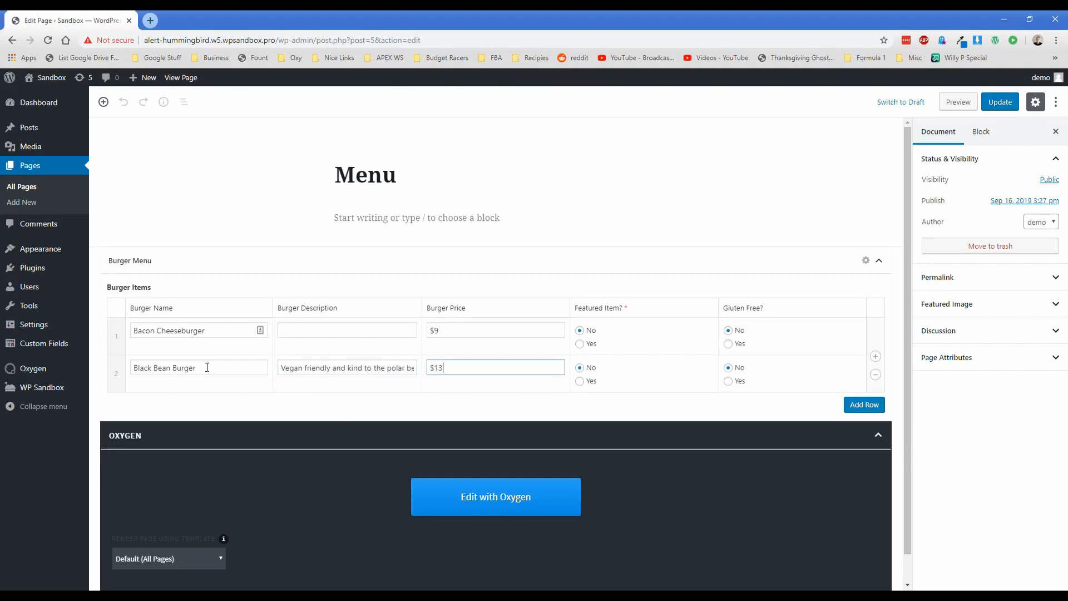
Set Black Bean Burger's Featured Item? to No and Gluten Free? to Yes
click(579, 381)
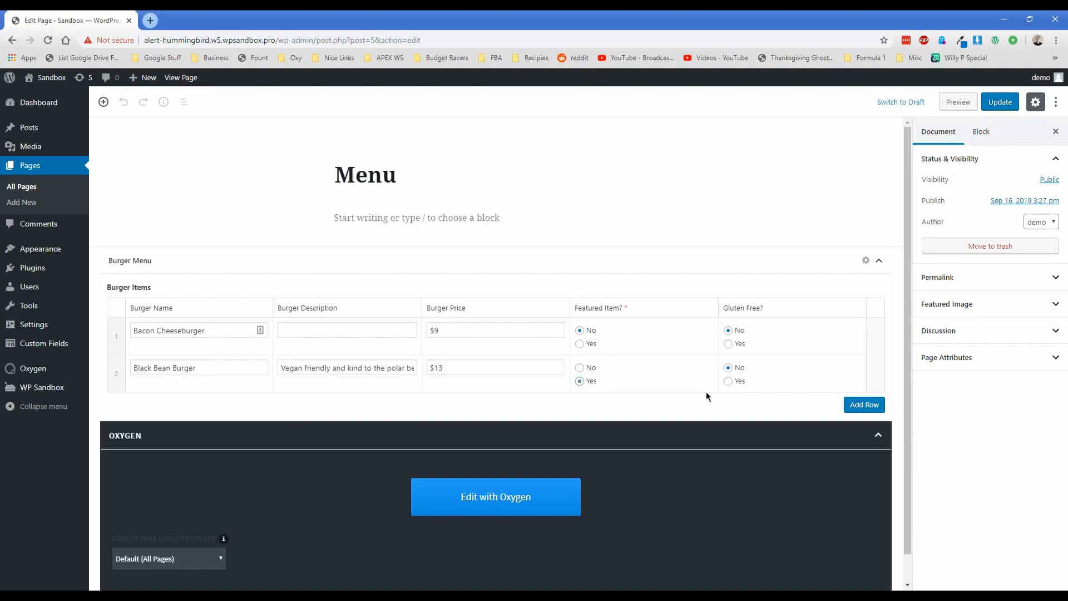
click(579, 368)
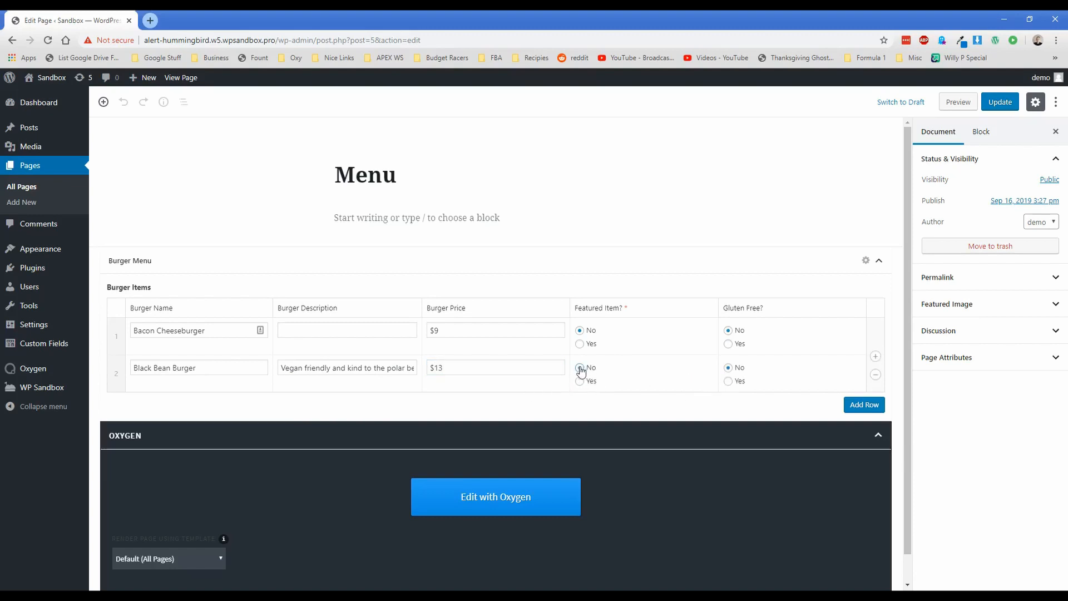
click(728, 381)
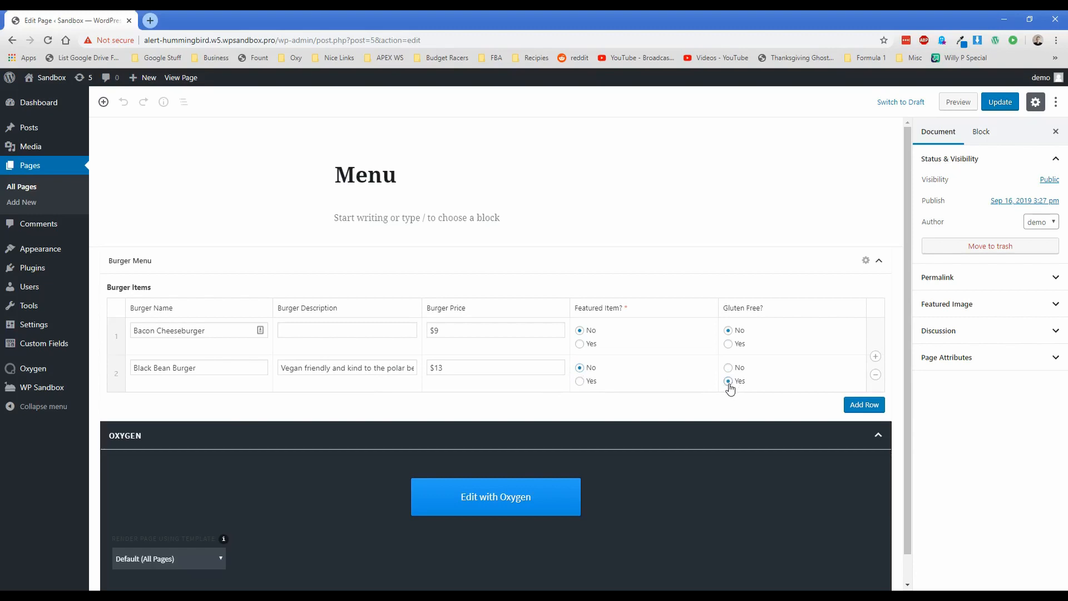
Add a third row named "Double Cheese Burger with Bacon" priced at $12 and set Featured Item? to Yes
click(843, 405)
click(173, 404)
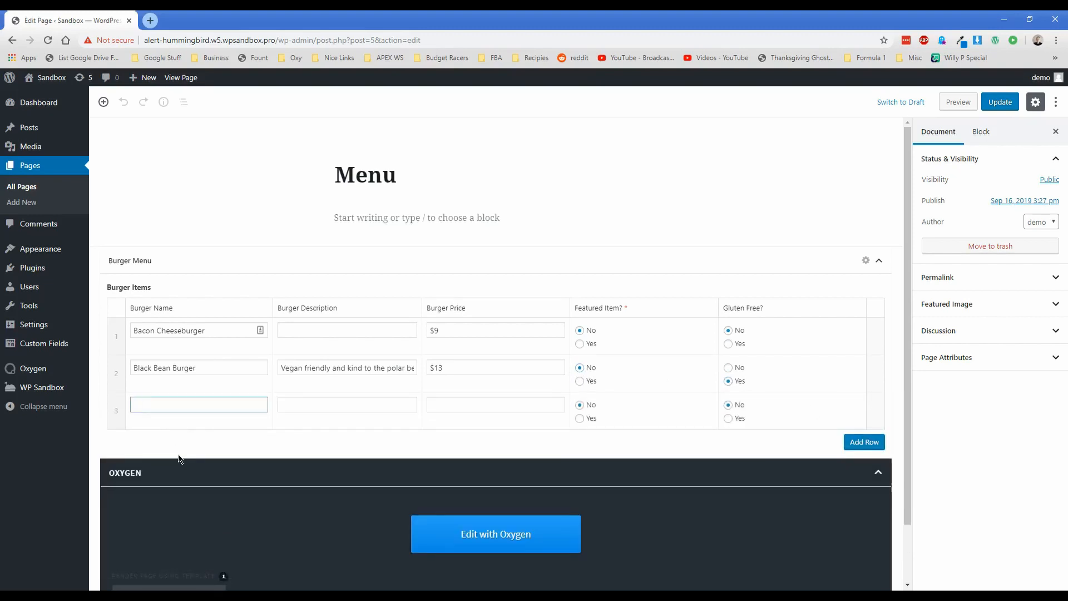
text(Double Cheese Burger with Bacon)
key(Tab)
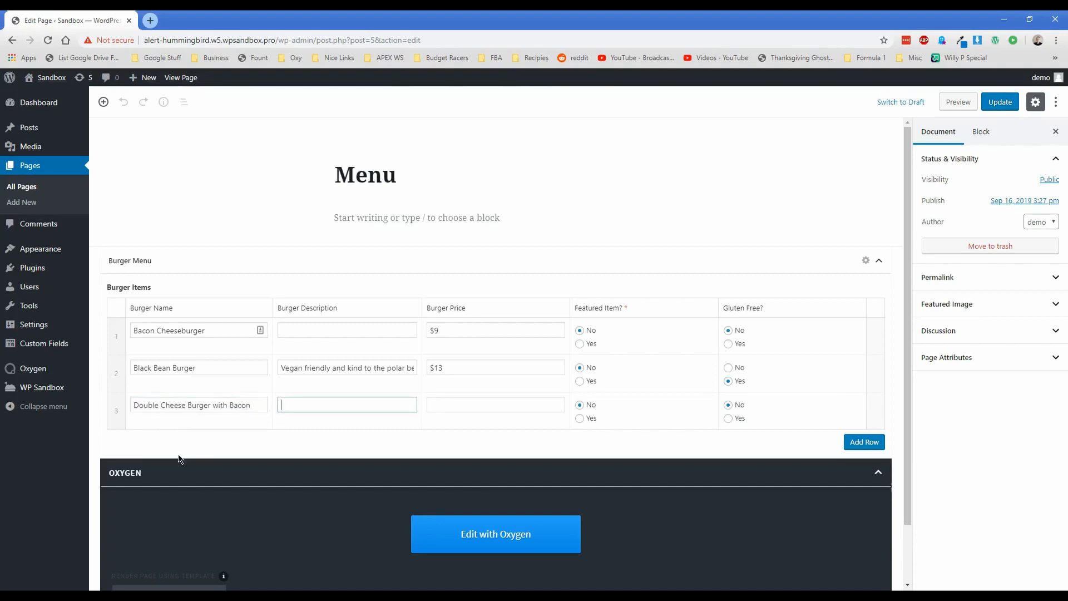
key(Tab)
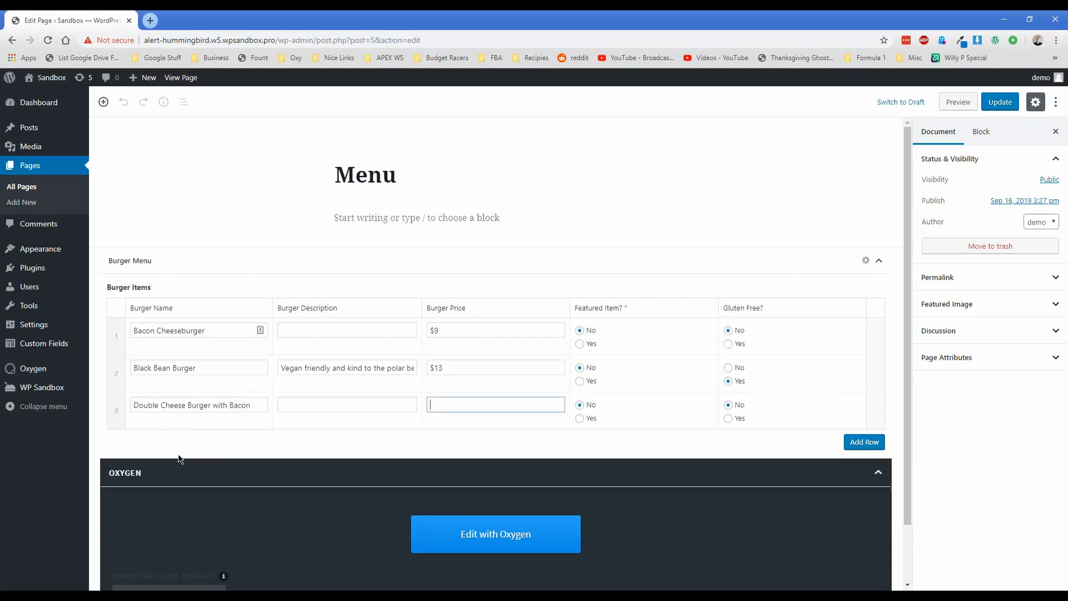
text($12)
click(580, 418)
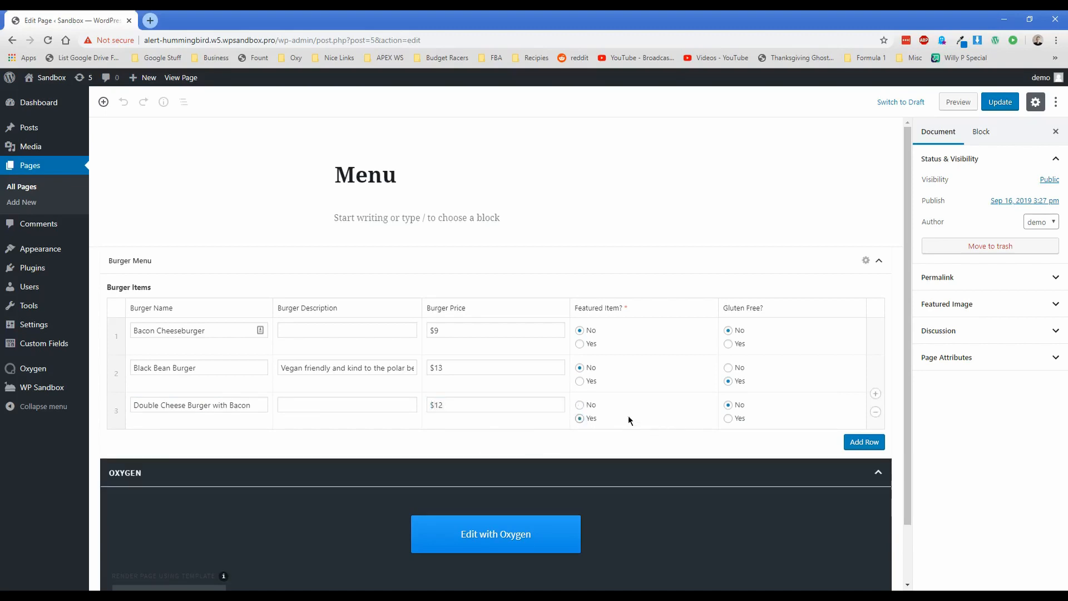
Add a fourth row named "Add jalapenos" with the description "Add jalapenos to any item"
click(864, 442)
click(196, 442)
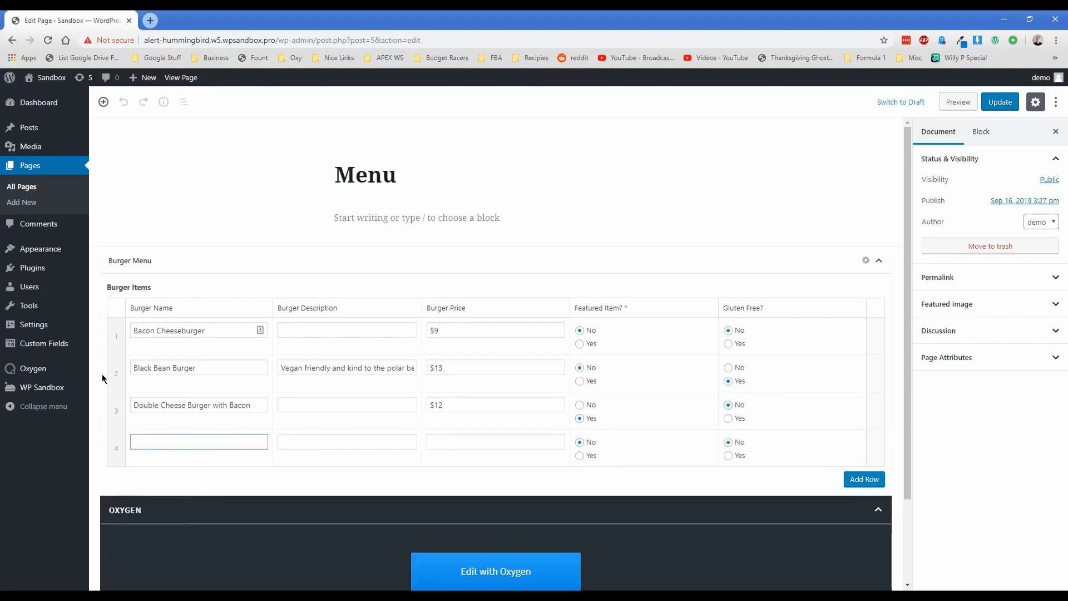
text(Add jalapenos)
key(Tab)
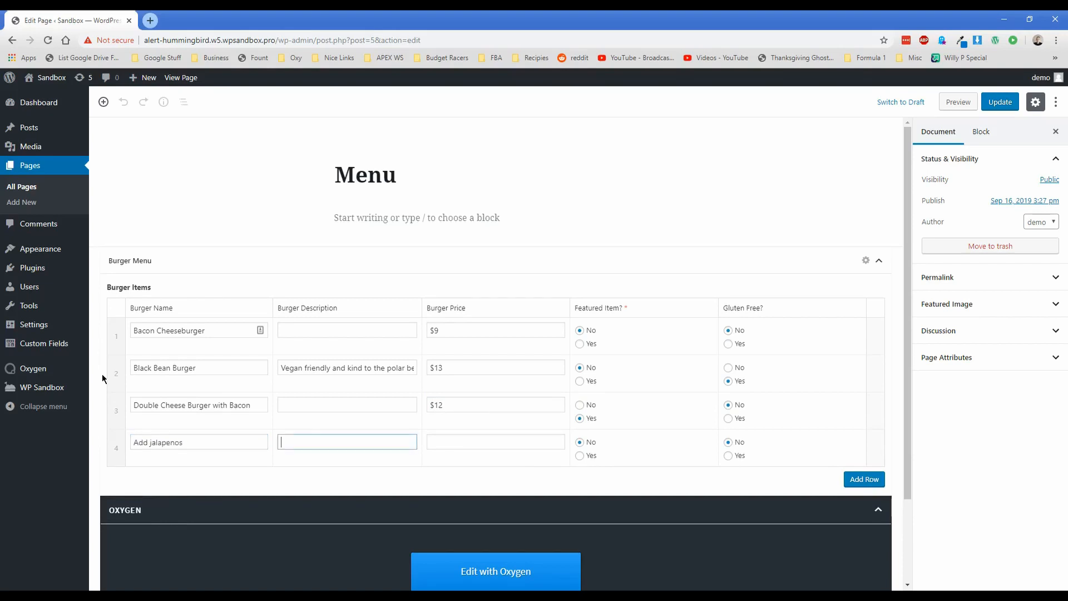
text(Add jalapenos to any item)
key(Tab)
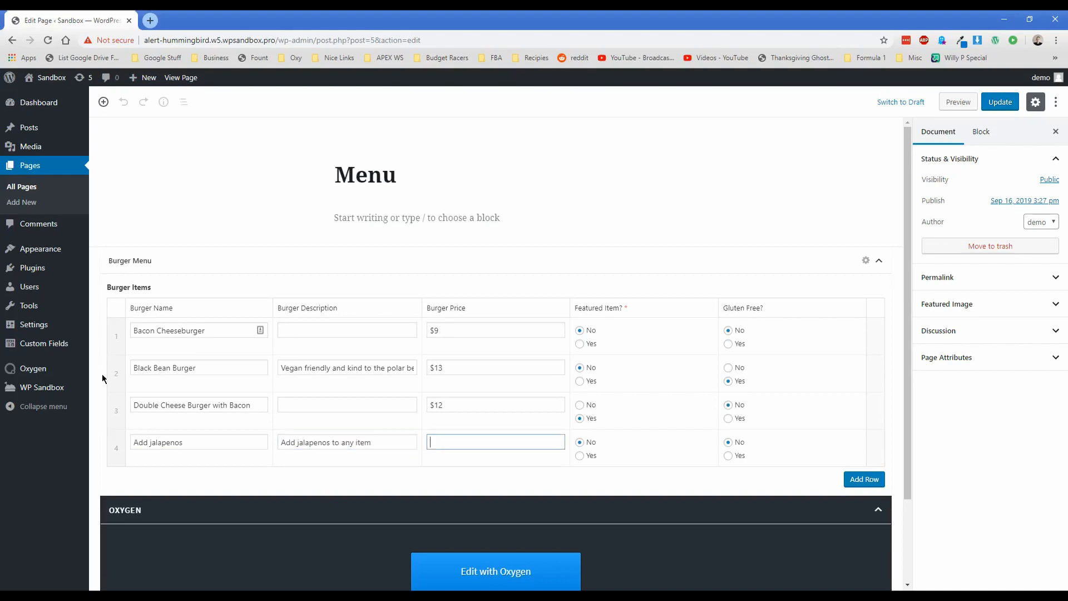
Give the Add jalapenos row a price of +$3 with Gluten Free? set to Yes, and update the Menu page
text($)
text(+3)
key(BackSpace)
key(BackSpace)
key(BackSpace)
text(+$3)
click(729, 456)
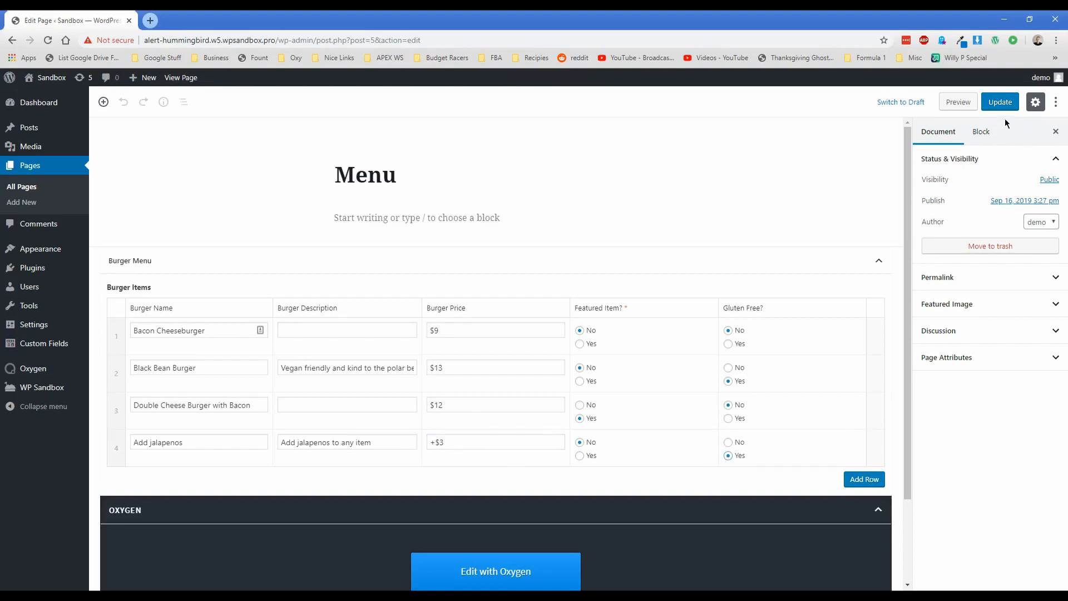
click(1000, 102)
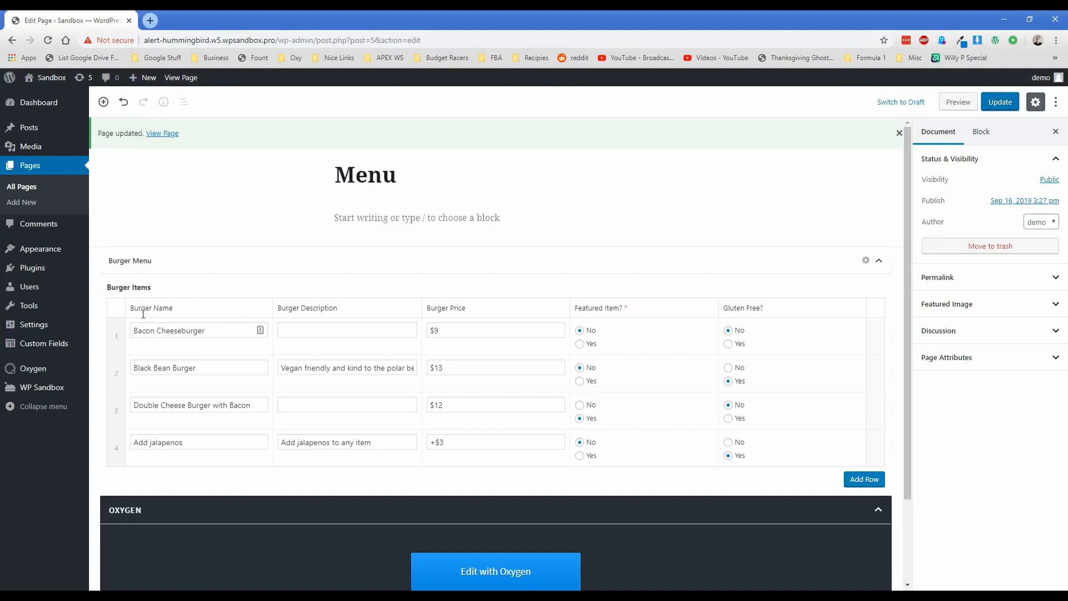
Open the Burger Menu field group for editing in a new browser tab
mouse_move(49, 349)
middle_click(101, 348)
click(218, 16)
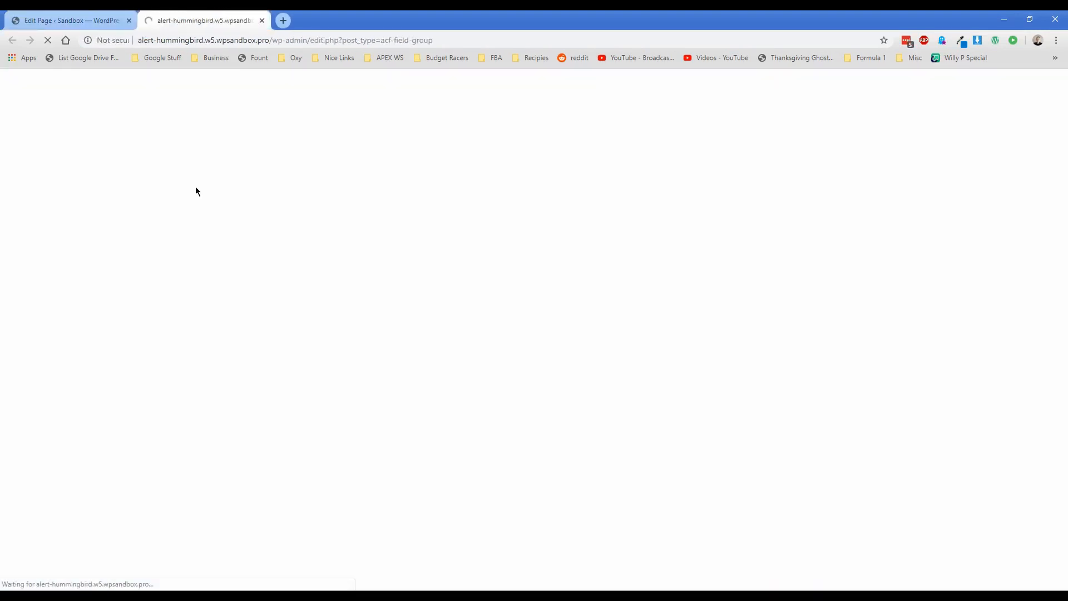
mouse_move(129, 253)
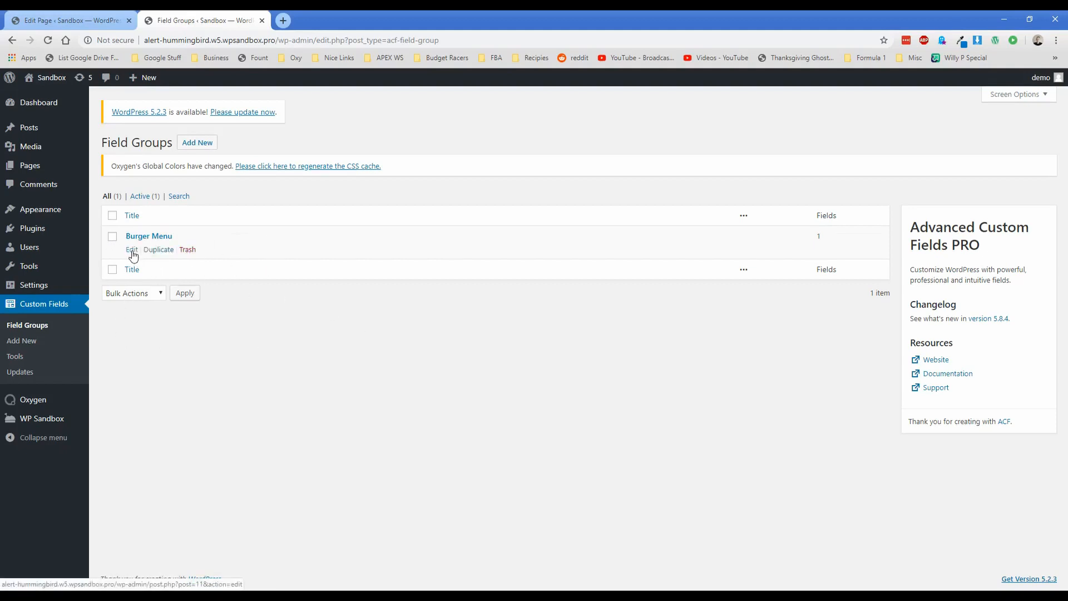
click(131, 251)
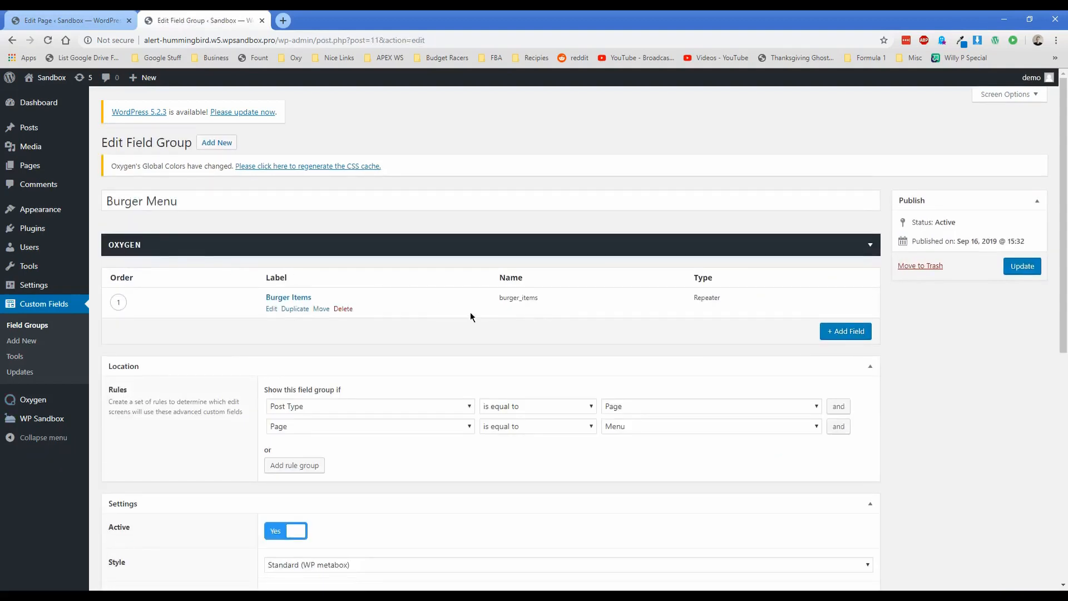
double_click(704, 296)
click(654, 307)
Add a Text field labelled "Section Description" with the name section_description, outside the Burger Items repeater
click(850, 332)
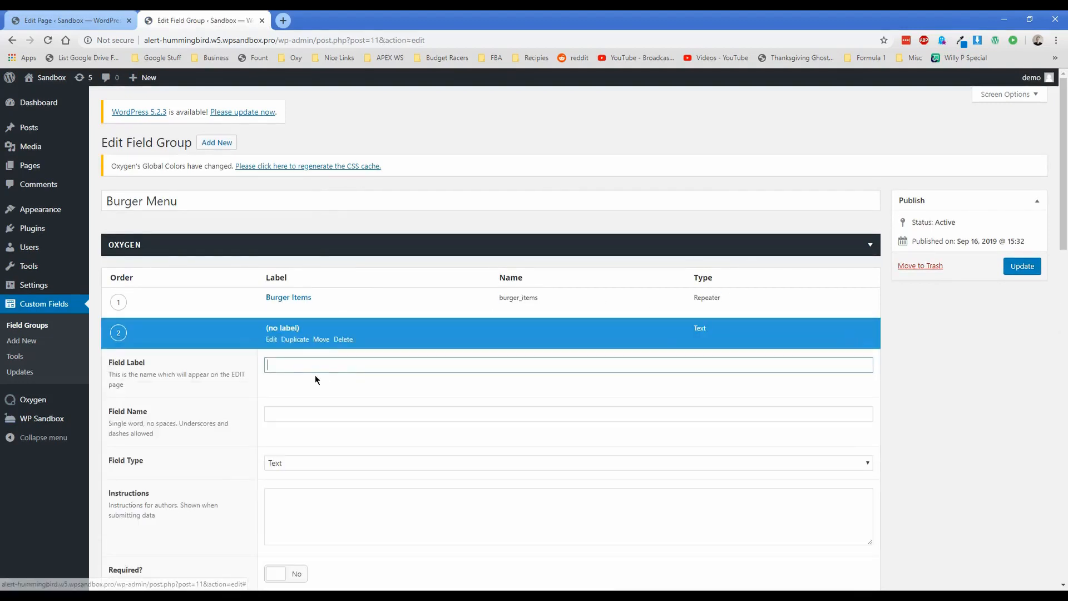
text(Section )
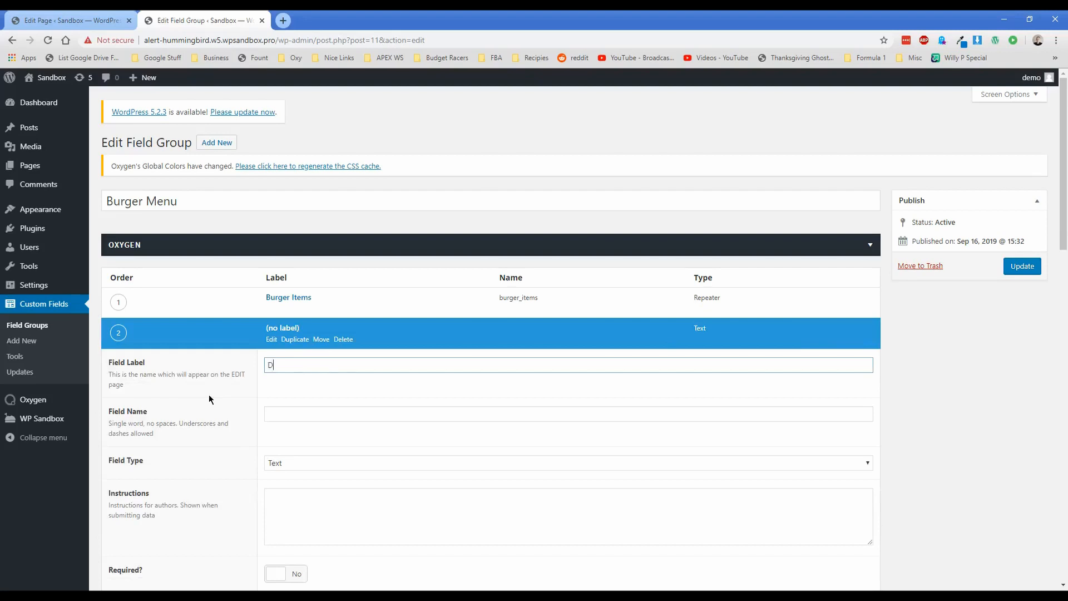
text(Description)
key(Tab)
scroll(208, 399, down, 3)
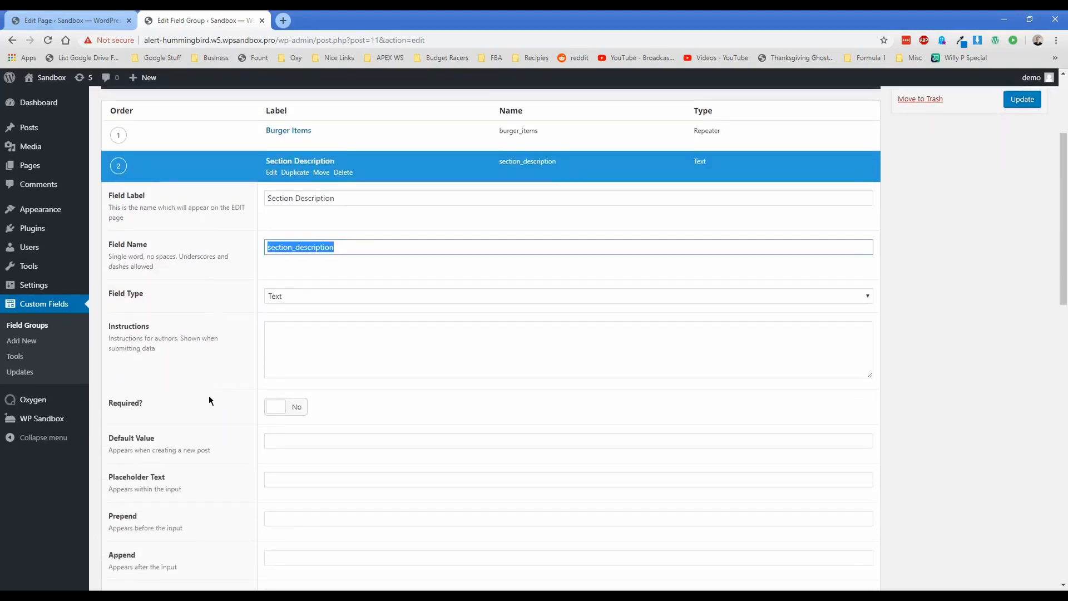
click(288, 299)
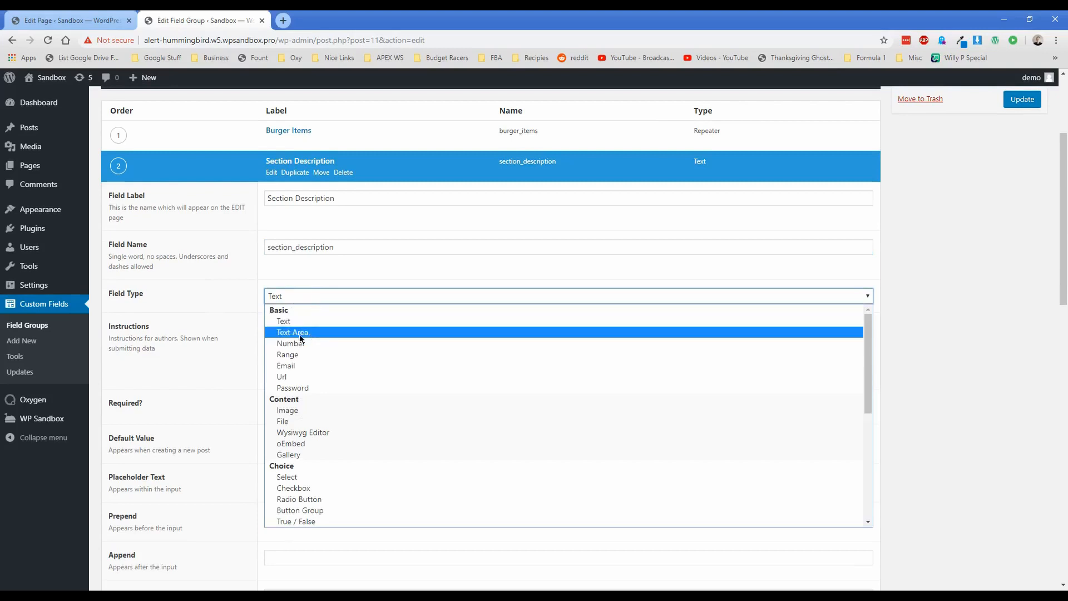
click(290, 321)
Update the Burger Menu field group and return to the field groups list
scroll(255, 304, down, 4)
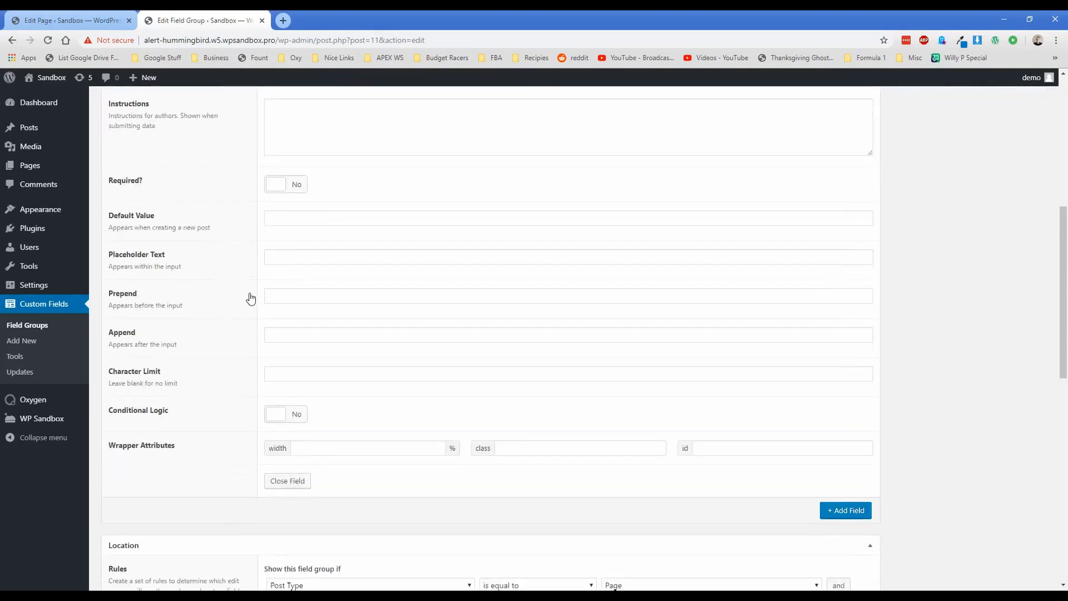
scroll(842, 430, up, 3)
scroll(842, 430, up, 4)
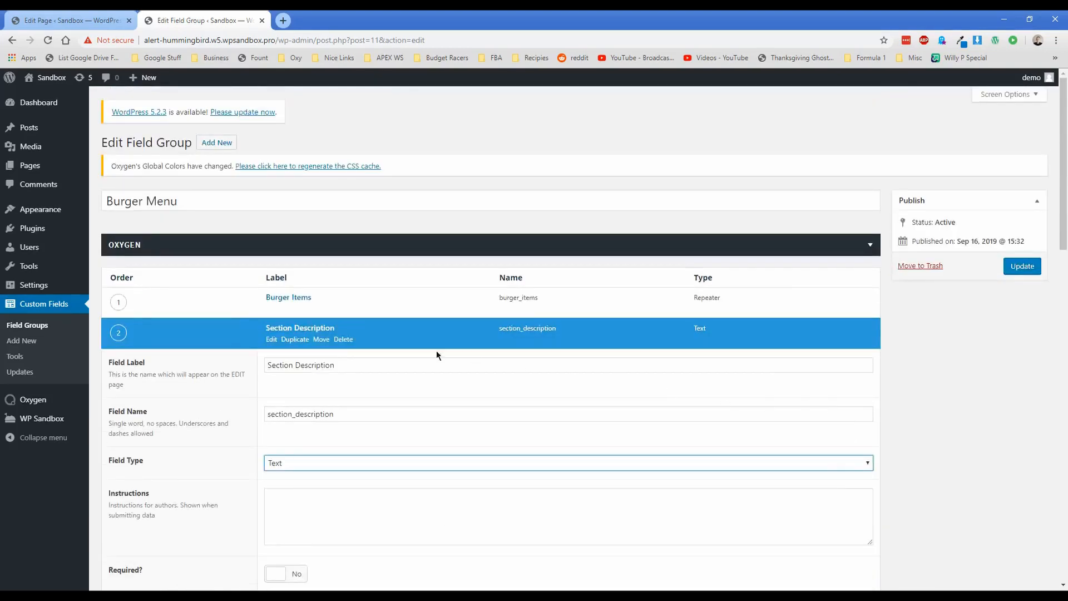
click(1022, 266)
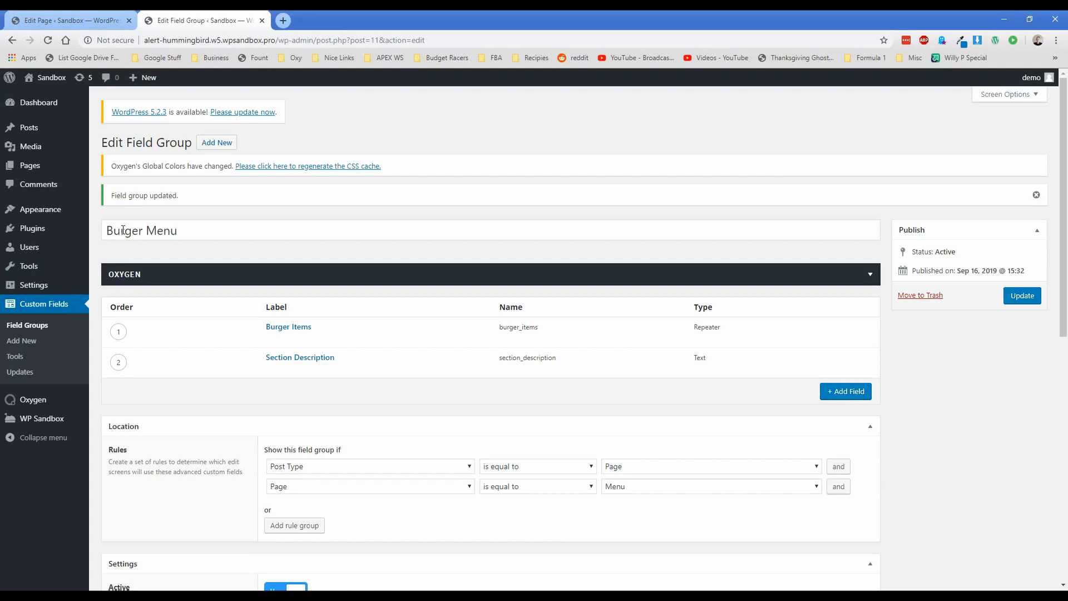
click(42, 329)
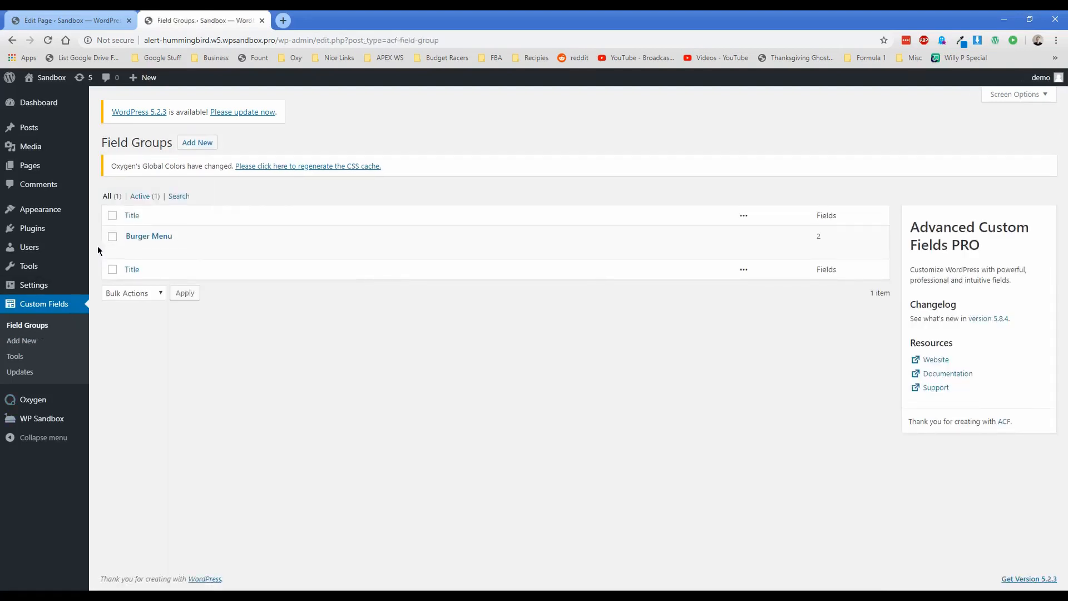
Duplicate the Burger Menu field group and reload the Menu page editor
click(159, 250)
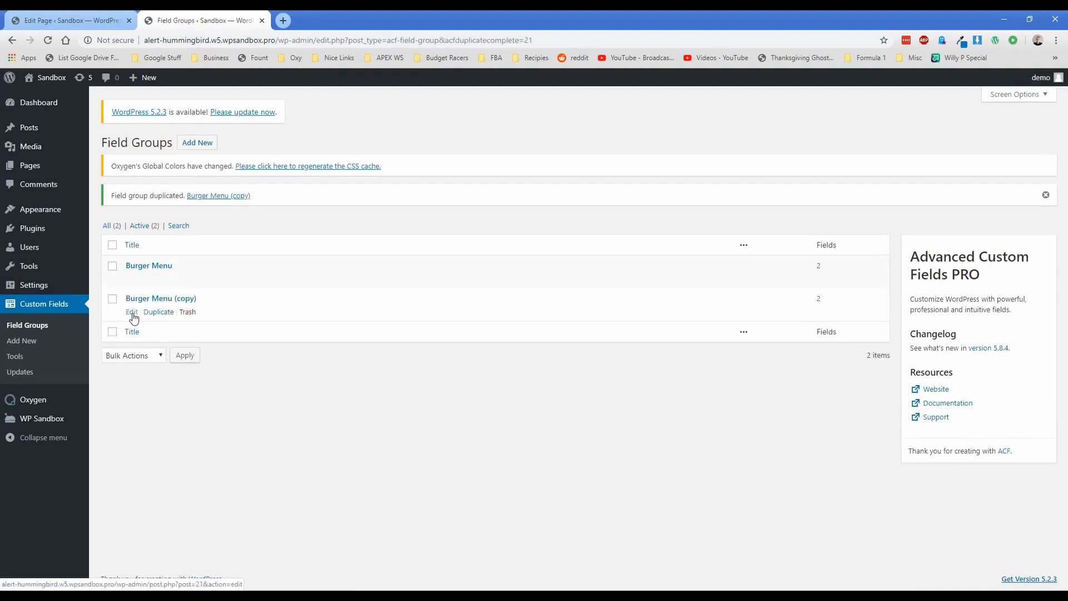
click(72, 20)
click(48, 40)
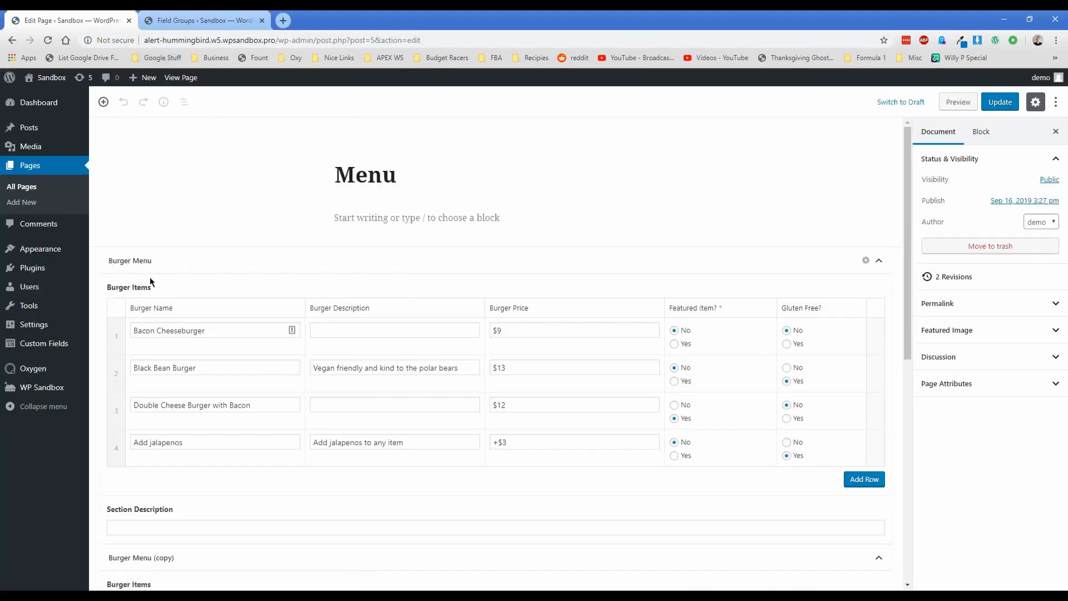
Examine the Burger Menu and Burger Menu (copy) field sections on the Menu page by collapsing and expanding them
click(879, 260)
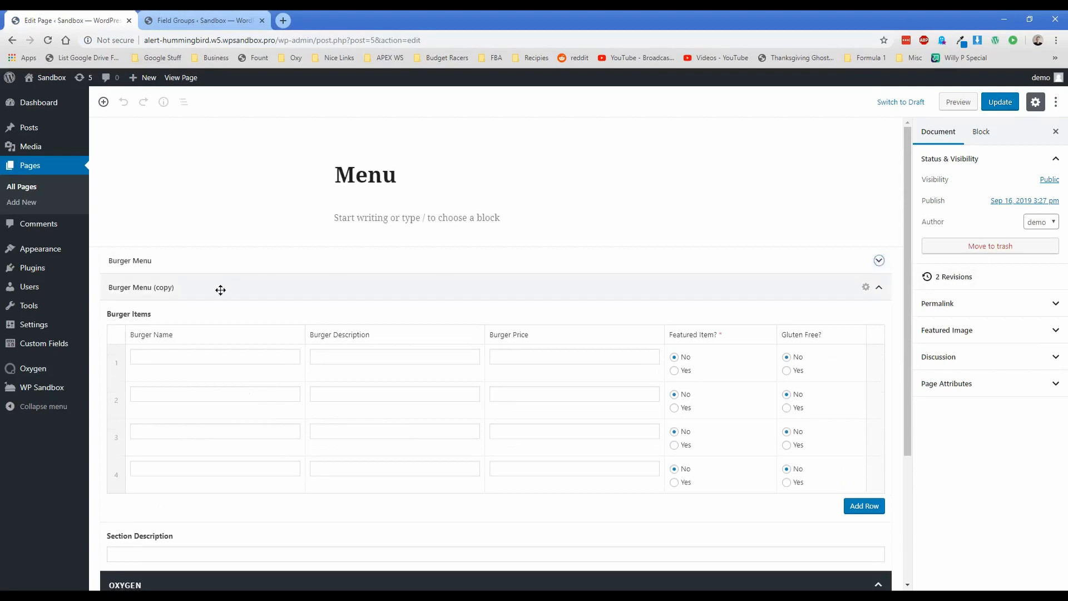
click(879, 287)
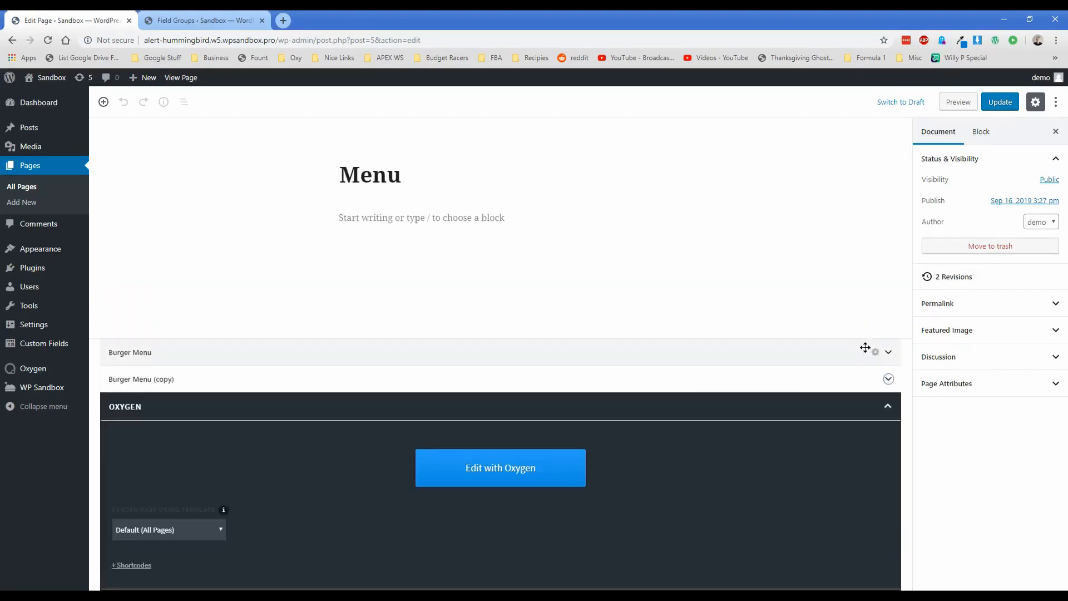
click(888, 379)
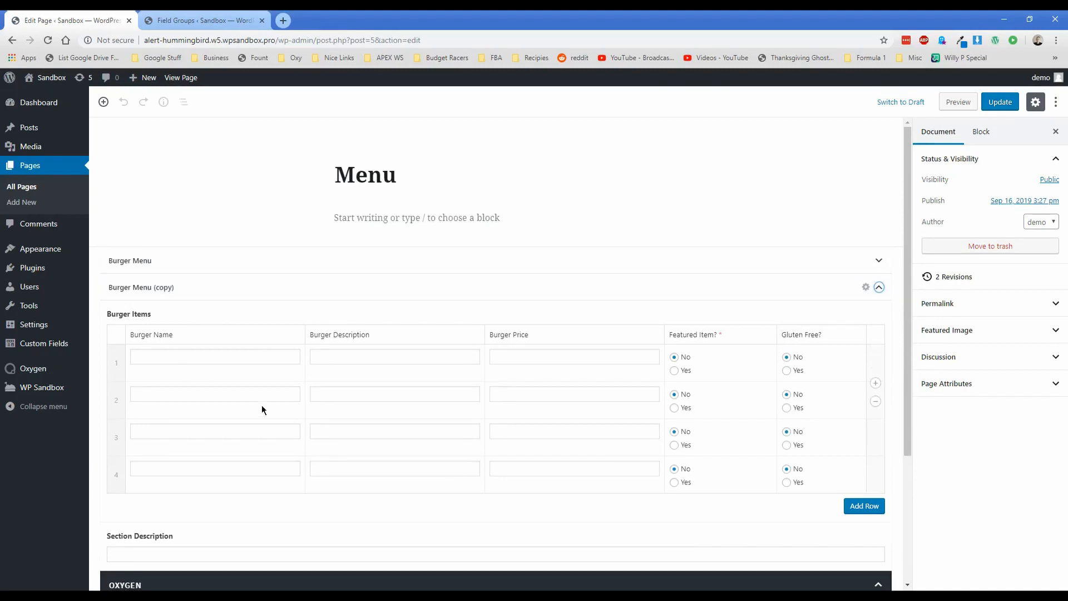
scroll(225, 471, down, 1)
click(183, 502)
click(879, 231)
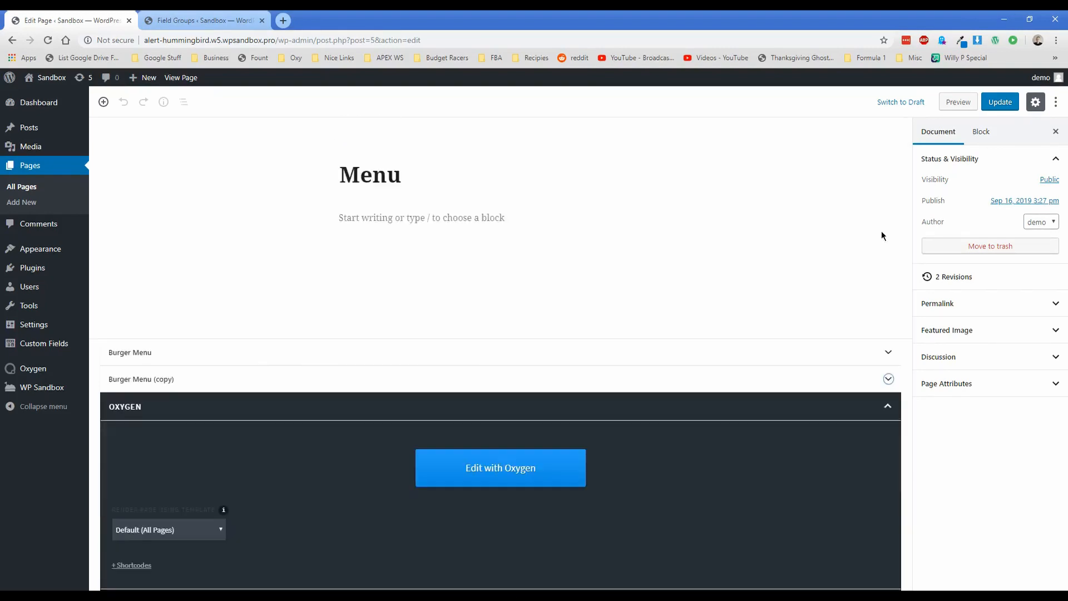
click(889, 379)
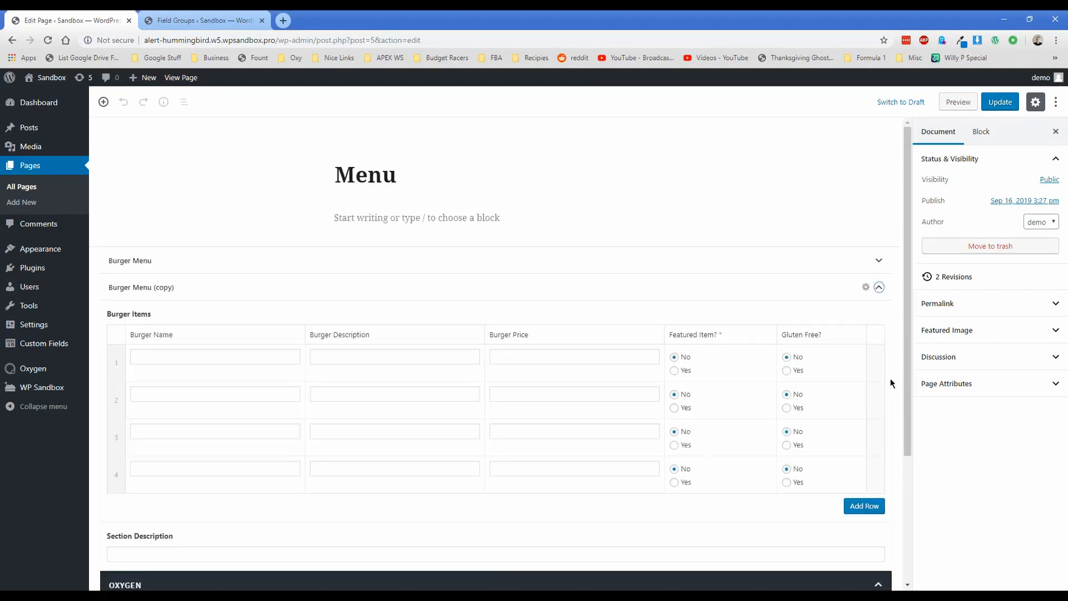
click(158, 357)
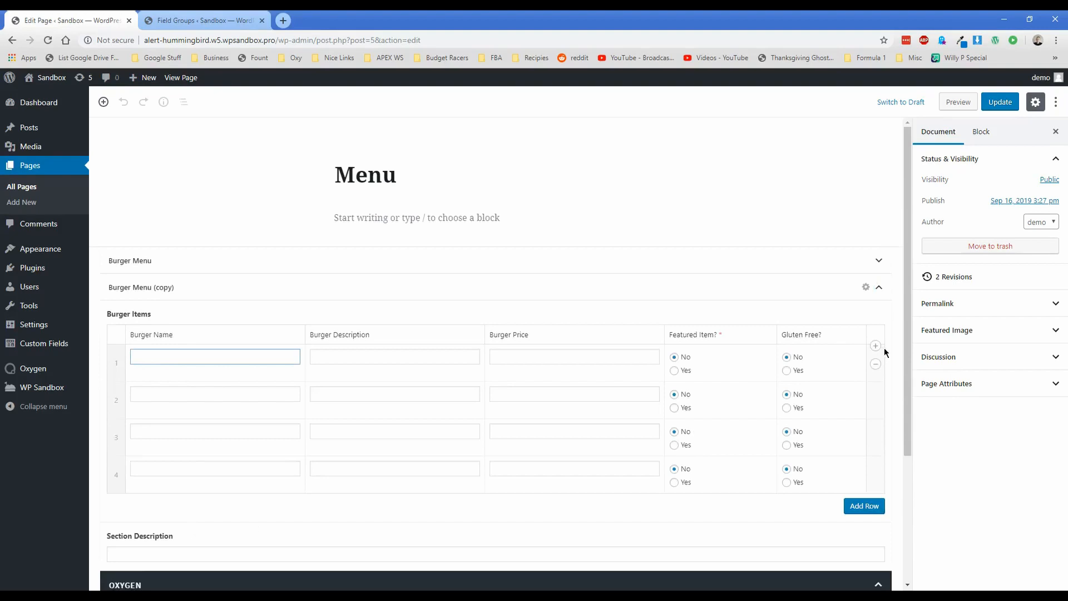
click(880, 288)
Fill in the Burger Menu's Section Description with "Includes pickles, tomatoes, and mayo" and update the Menu page
click(879, 351)
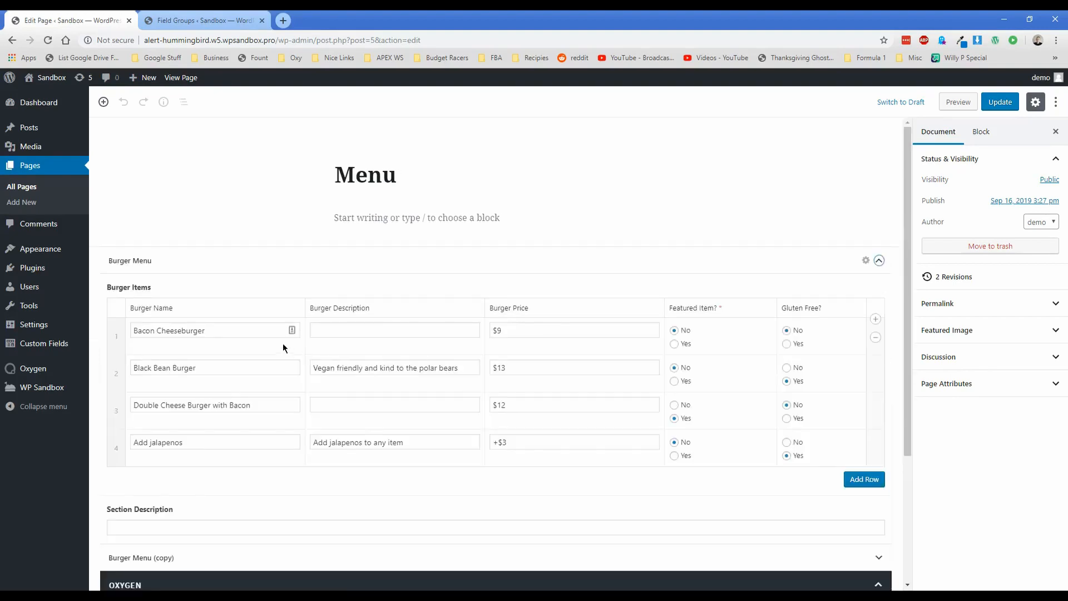
click(191, 527)
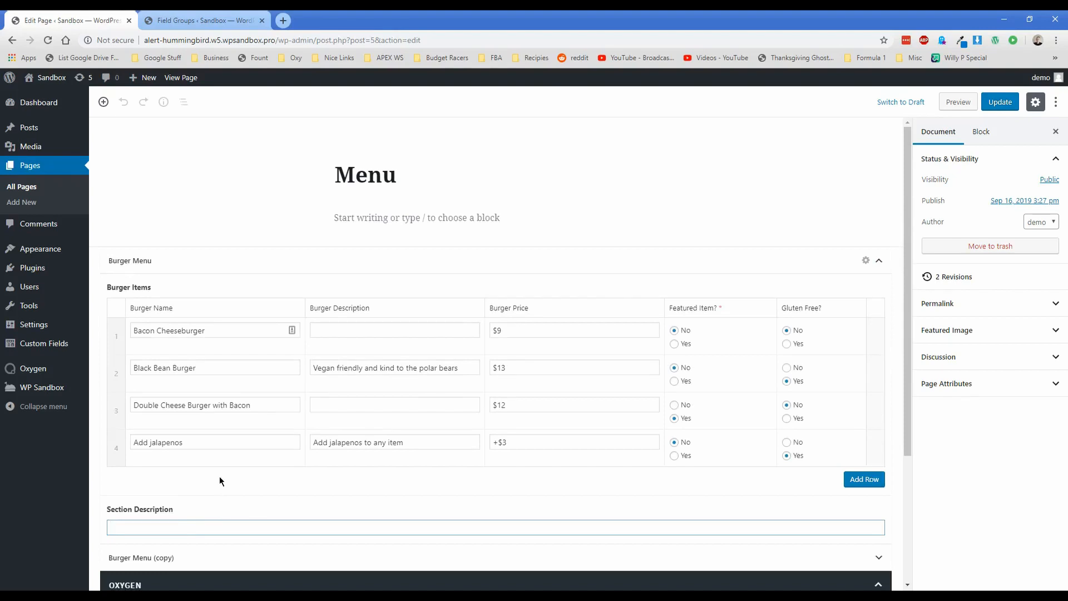
text(Includes pickles, tomatoes, and mayo)
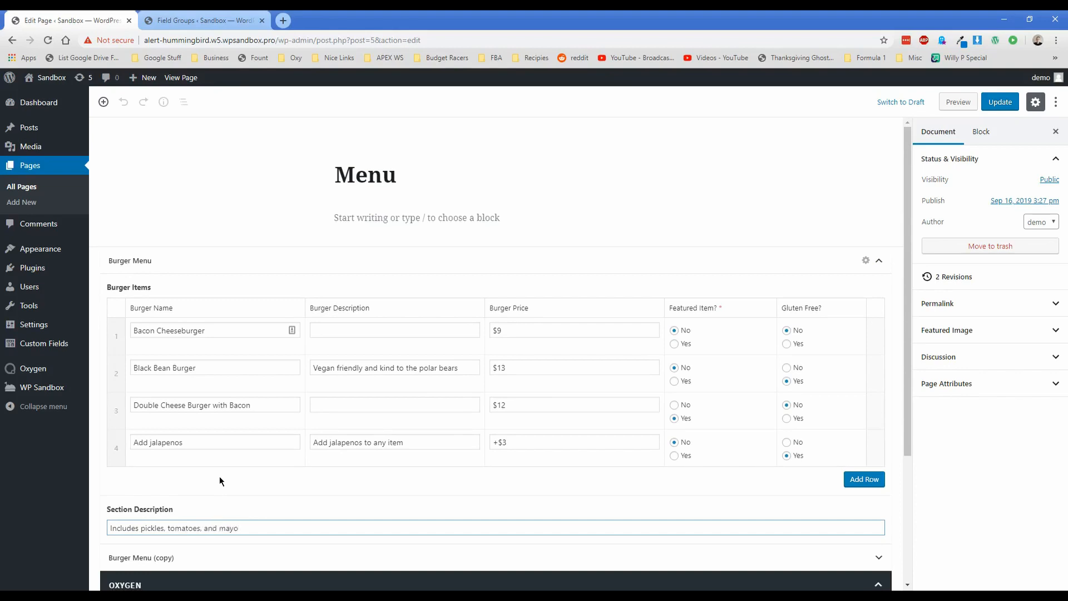
click(1008, 107)
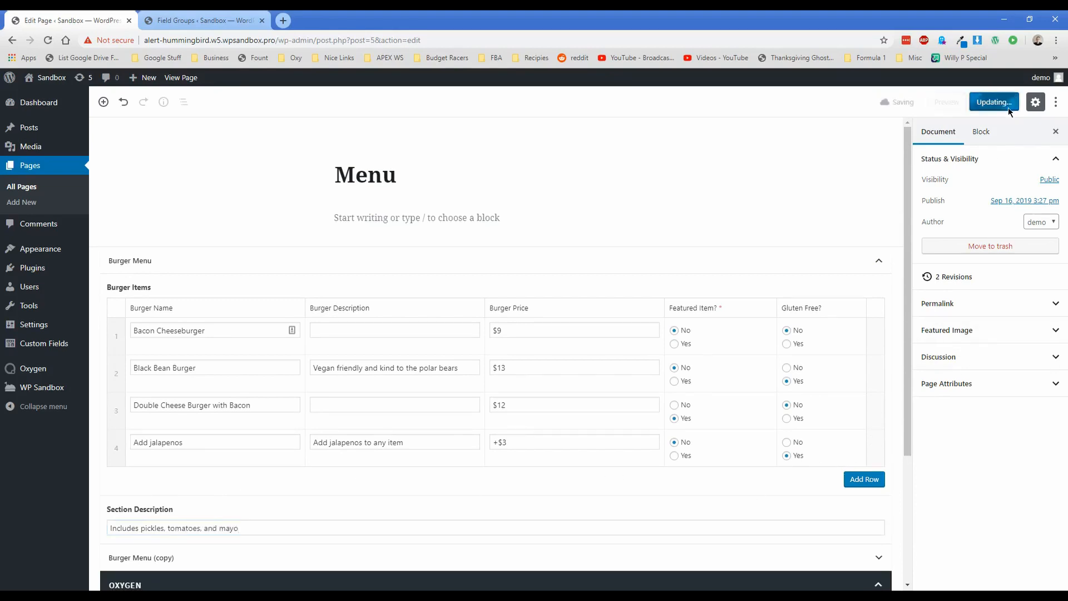
Move the Burger Menu (copy) field group to the trash
click(206, 22)
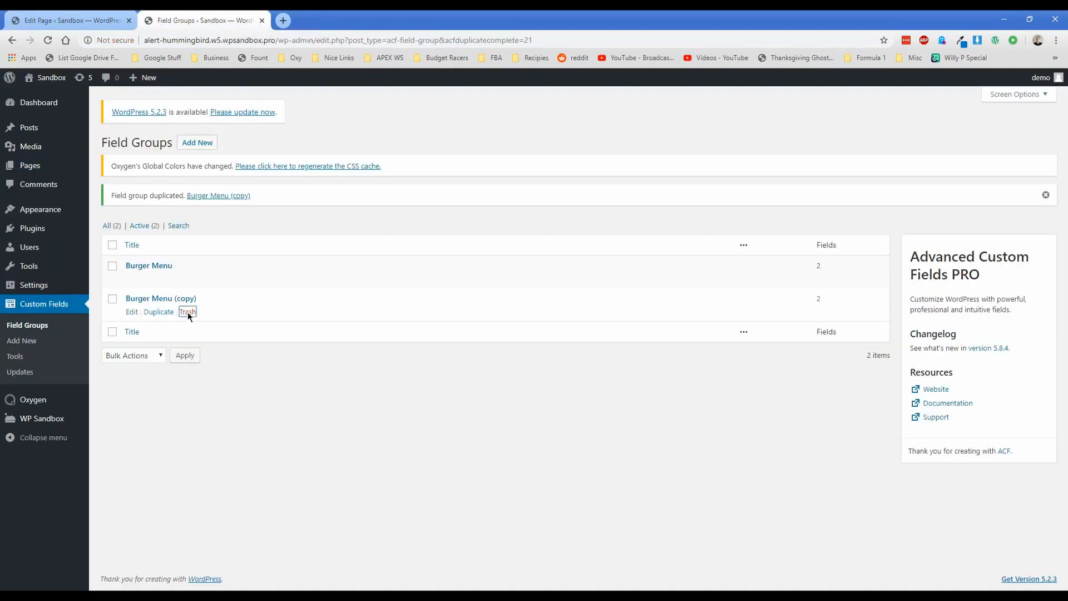
click(188, 312)
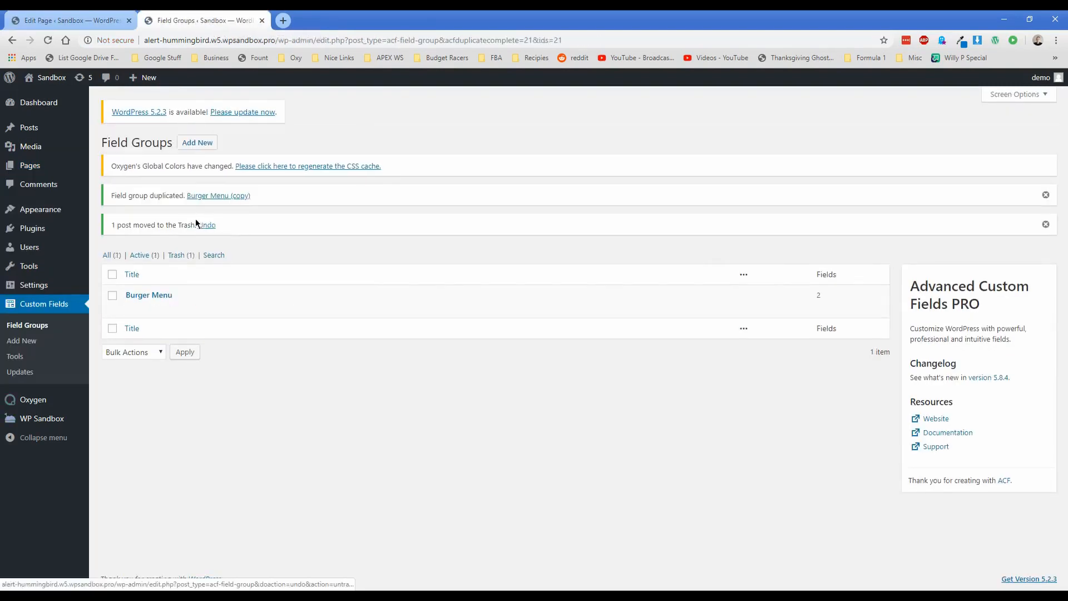
Return to the Menu page and open it in the Oxygen visual editor
click(71, 21)
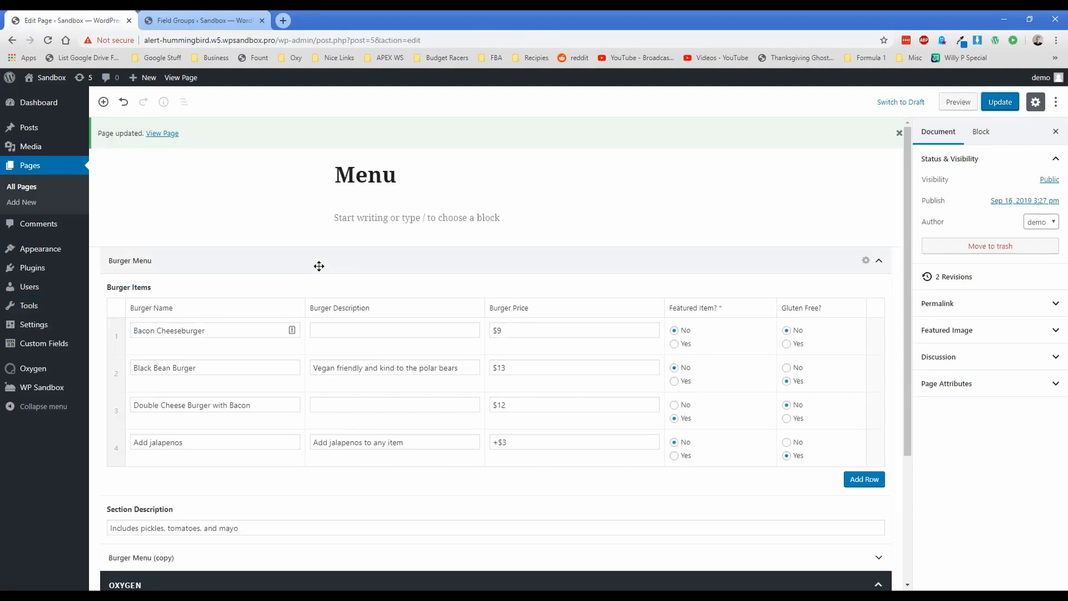
scroll(342, 257, down, 3)
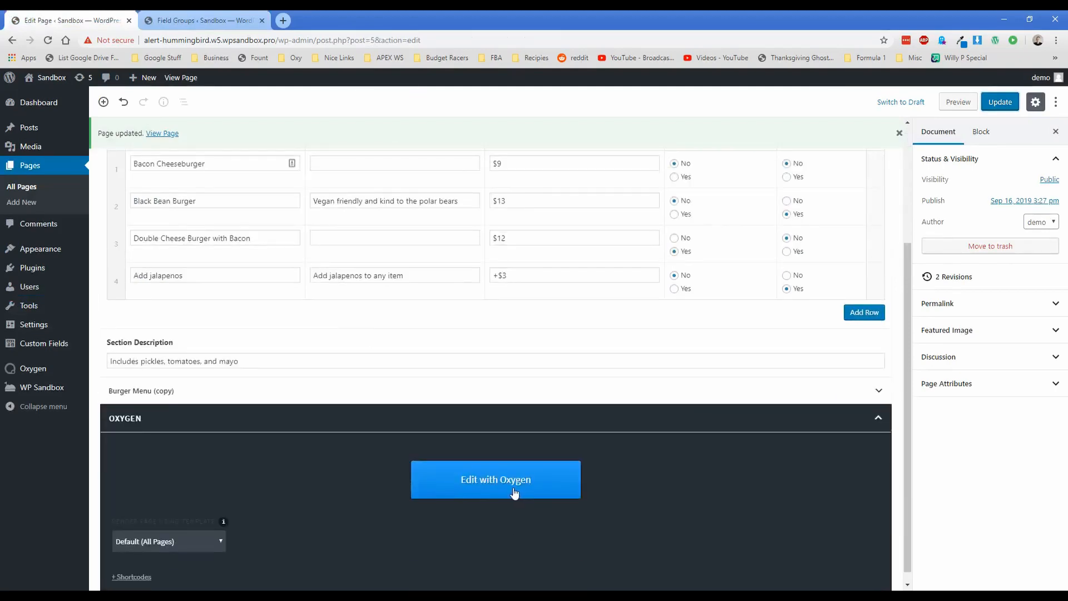
scroll(523, 489, up, 1)
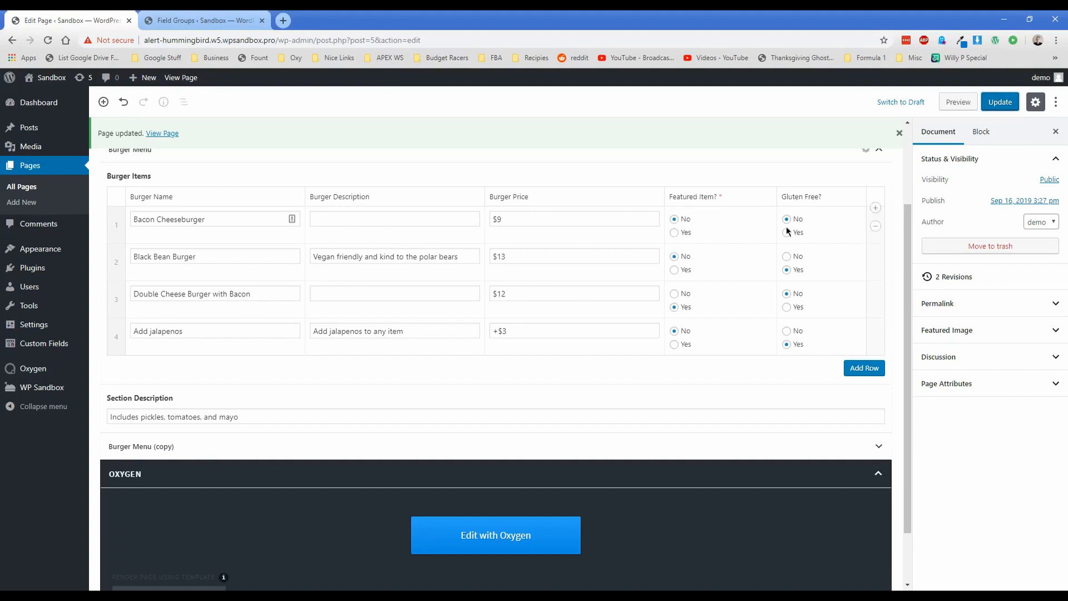
click(518, 534)
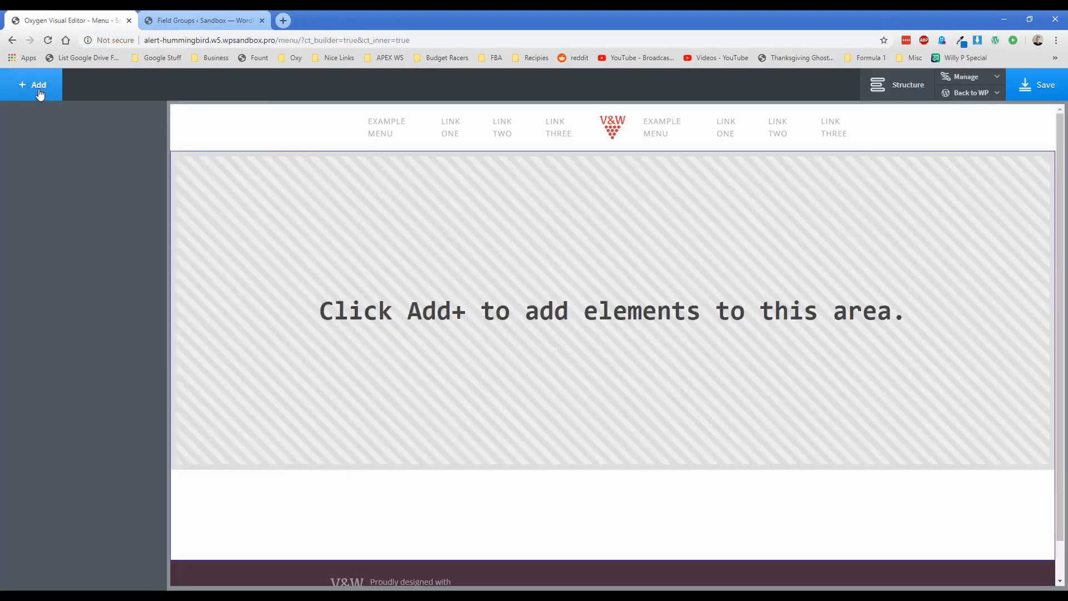
Add a section to the empty page and place a heading in it that reads "All The Burgers"
click(39, 89)
click(44, 187)
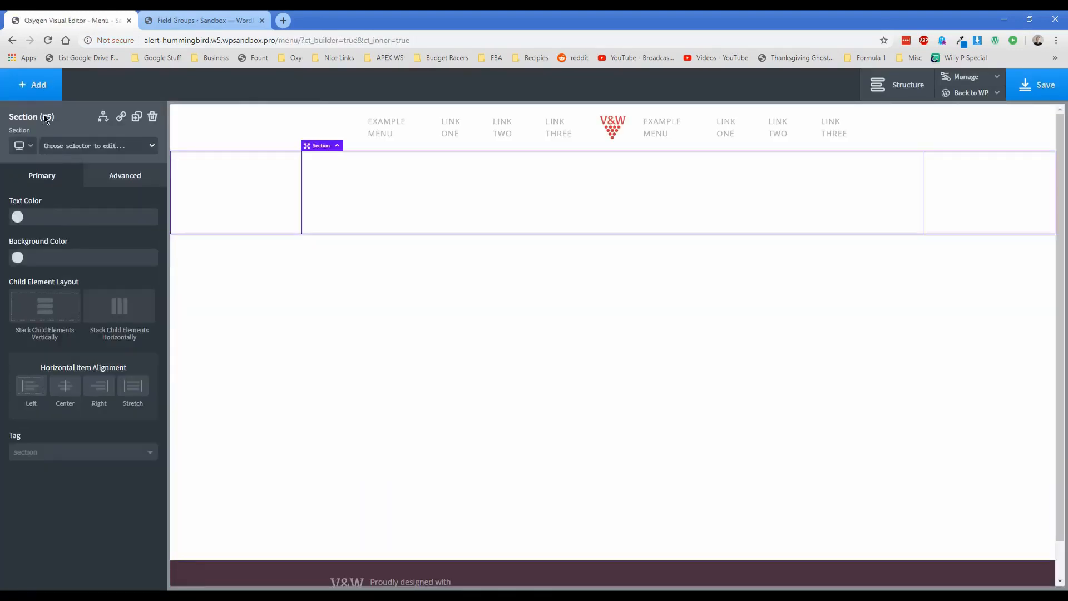
click(38, 89)
click(54, 268)
double_click(378, 205)
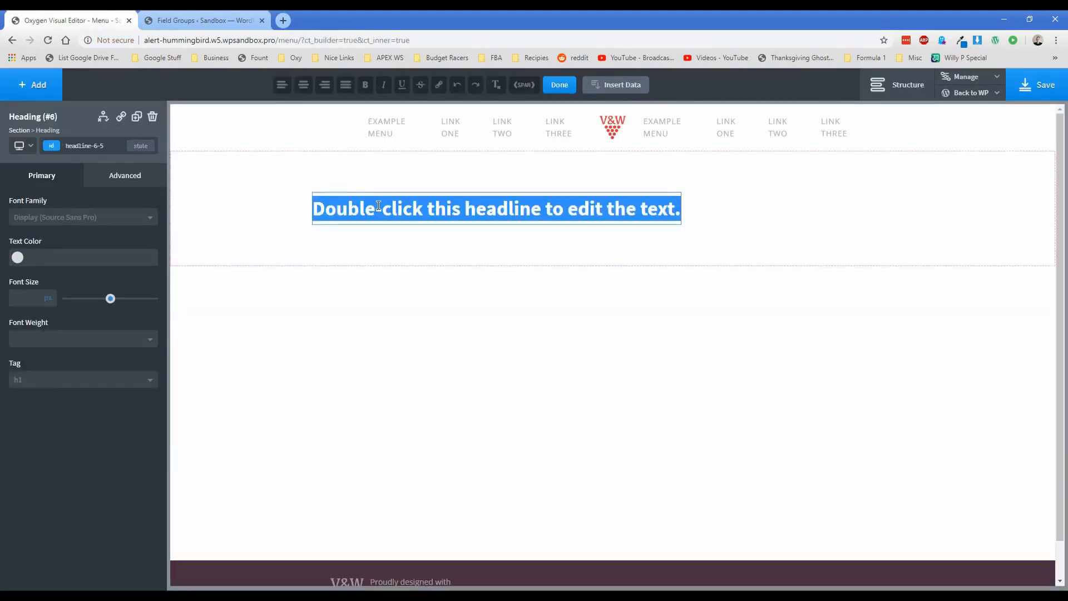
text(All The Bur)
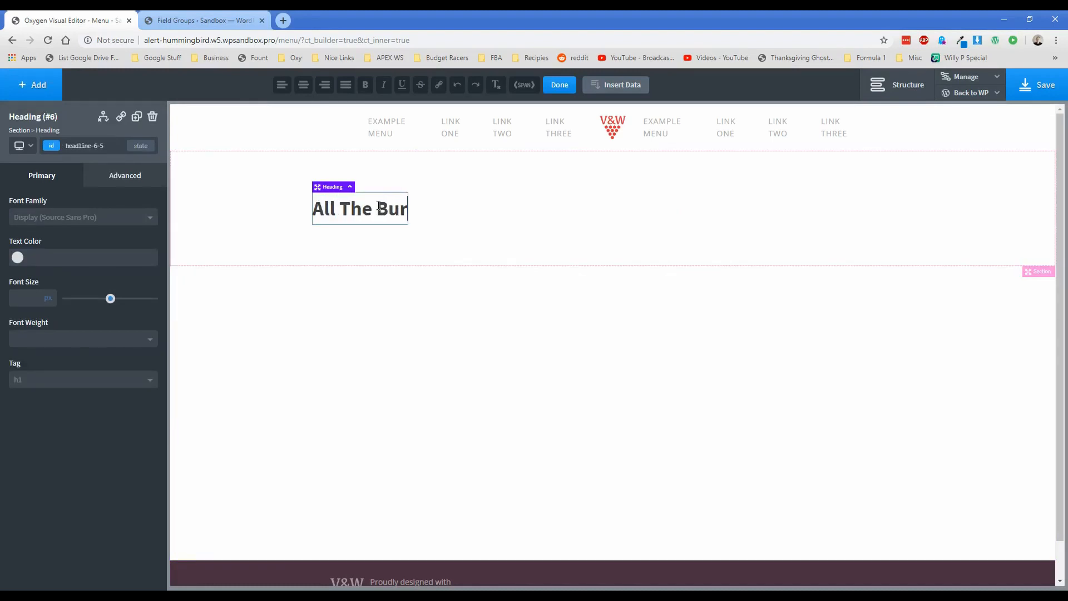
text(gers)
click(423, 228)
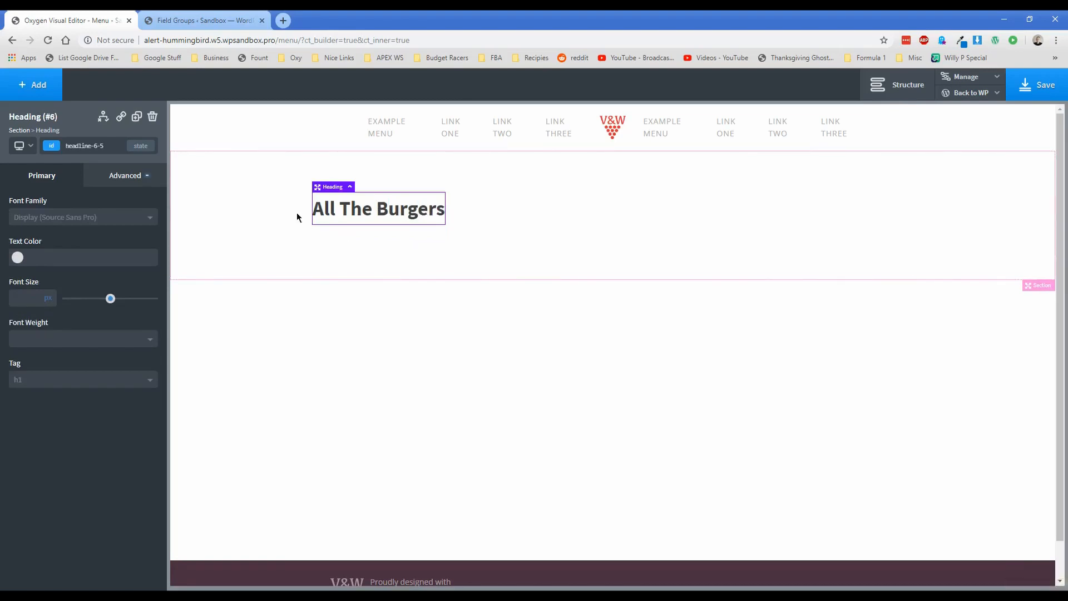
Add a Repeater to the section below the heading and base its query on the ACF repeater field Burger Items
click(246, 220)
click(34, 86)
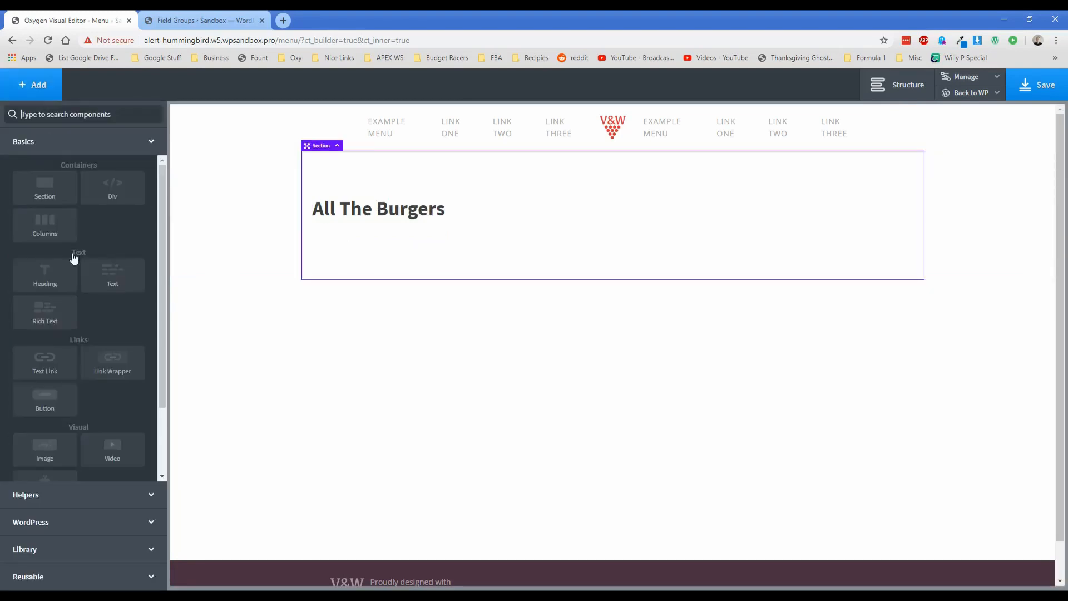
click(66, 502)
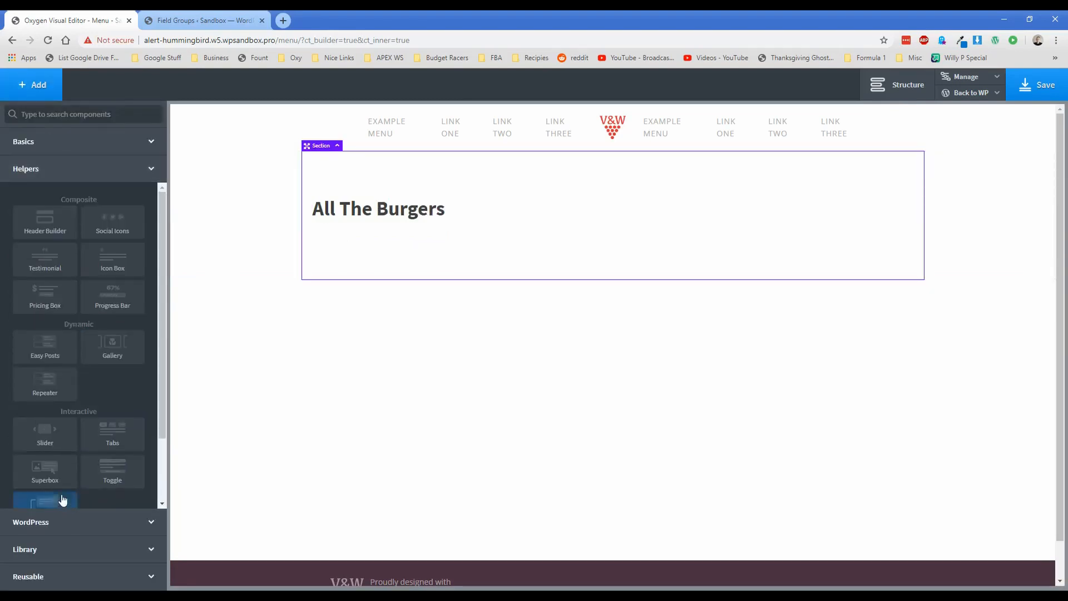
click(49, 402)
click(65, 212)
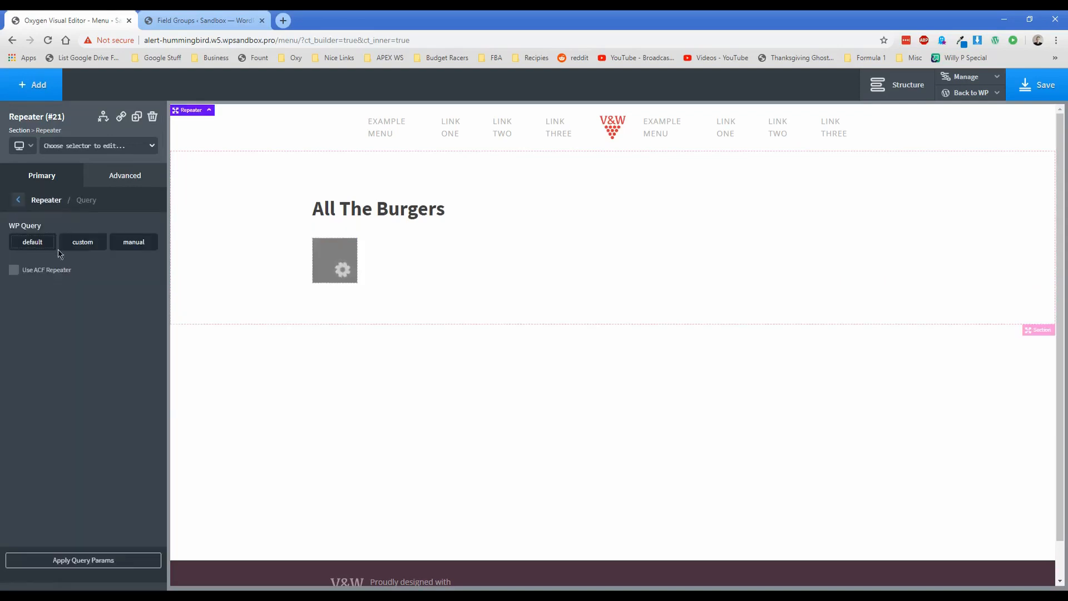
click(40, 270)
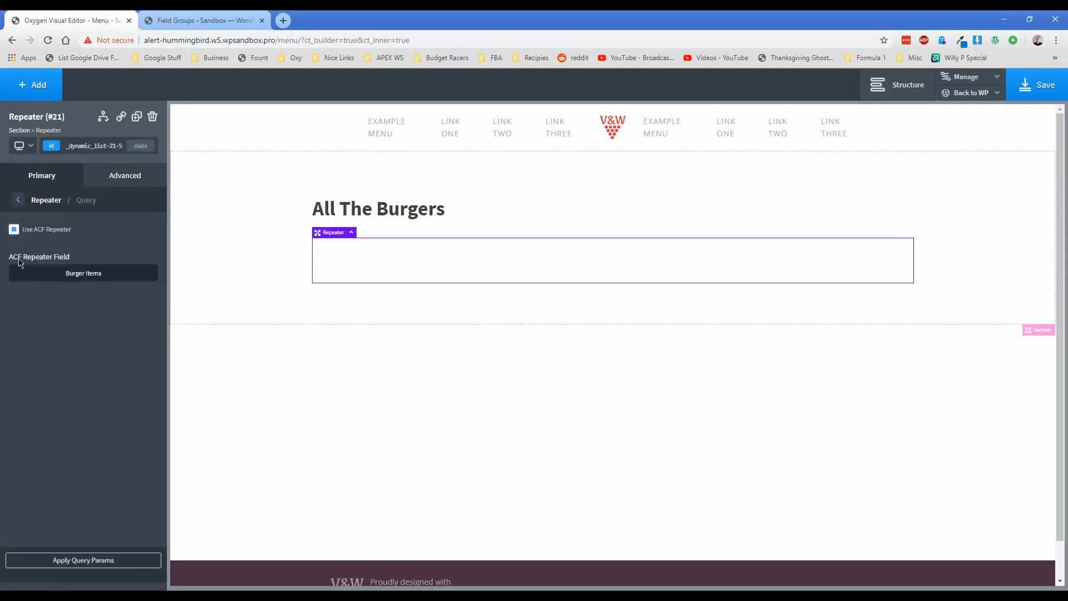
click(88, 277)
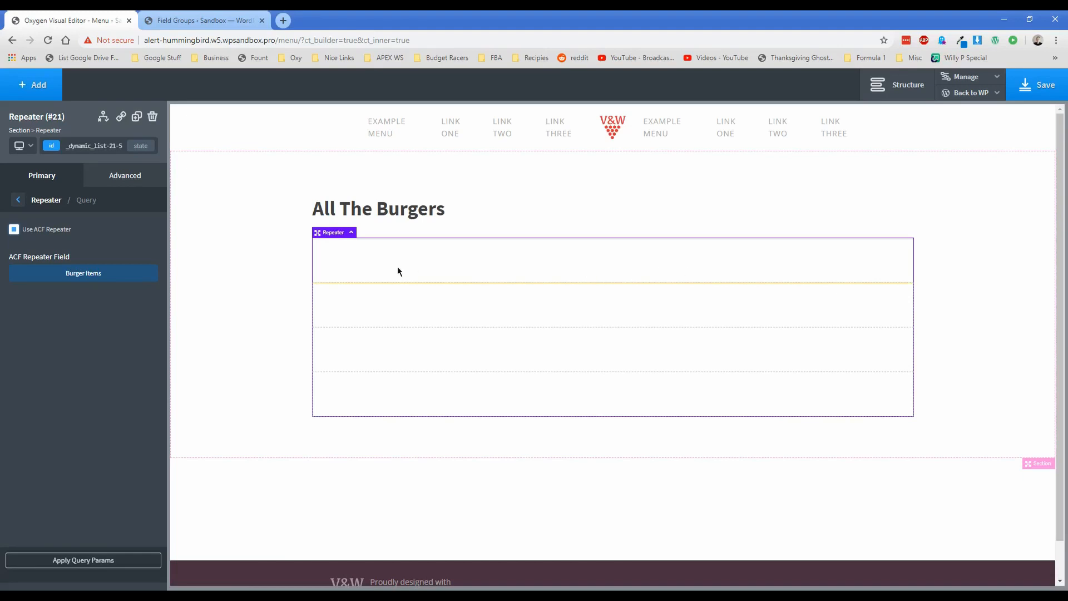
click(53, 199)
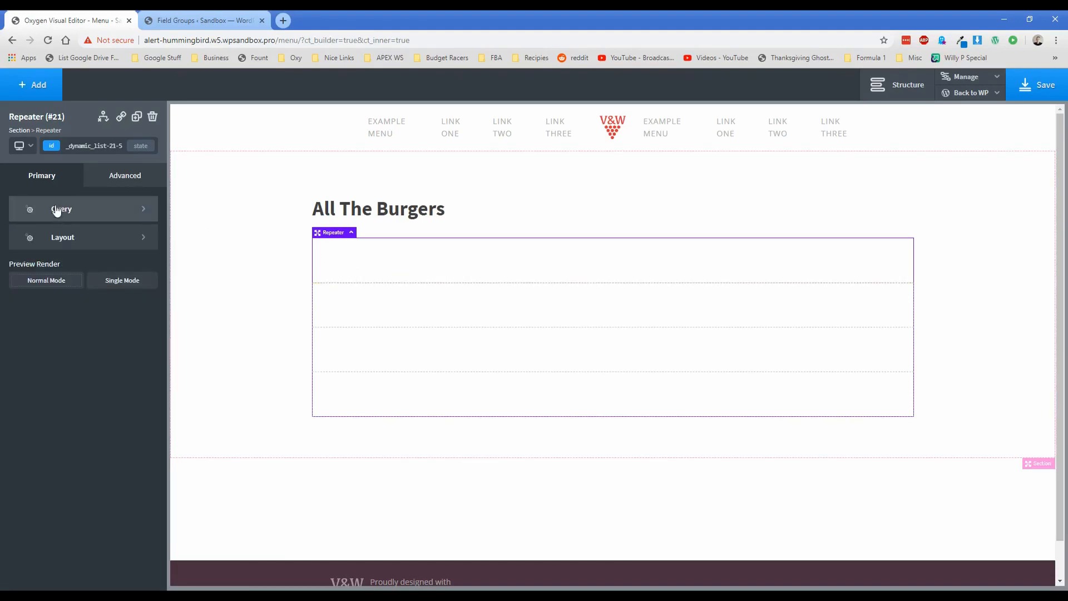
Add a heading inside the repeater's first div
click(354, 257)
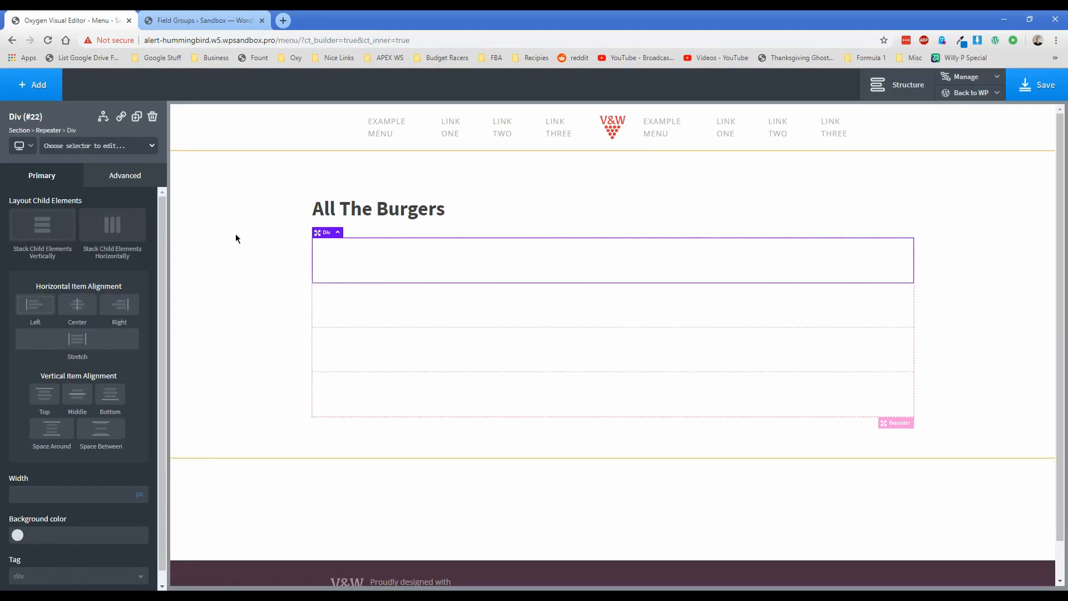
click(31, 84)
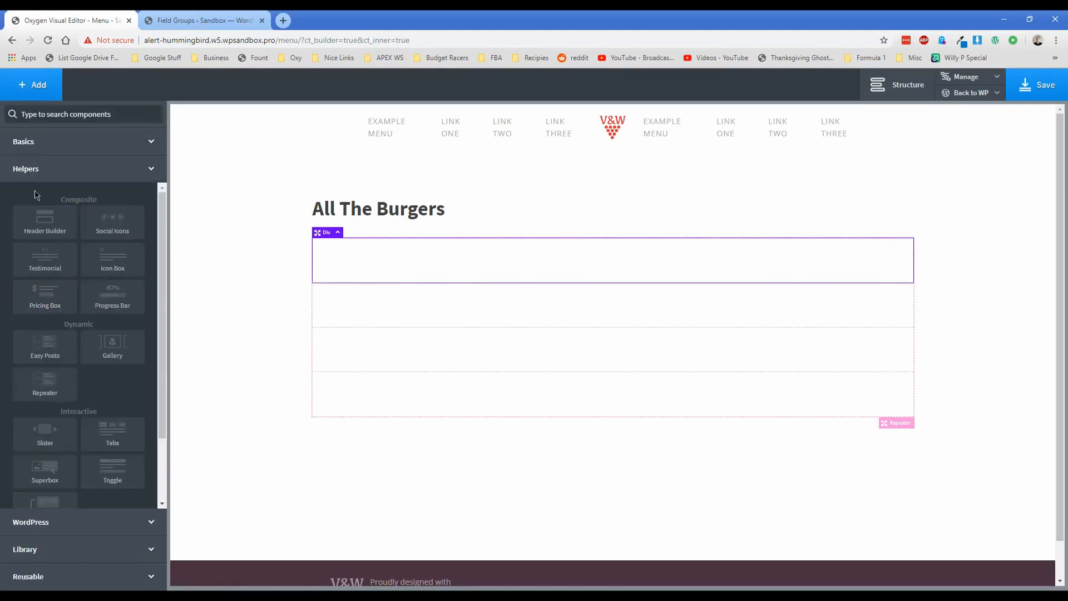
click(28, 142)
click(44, 275)
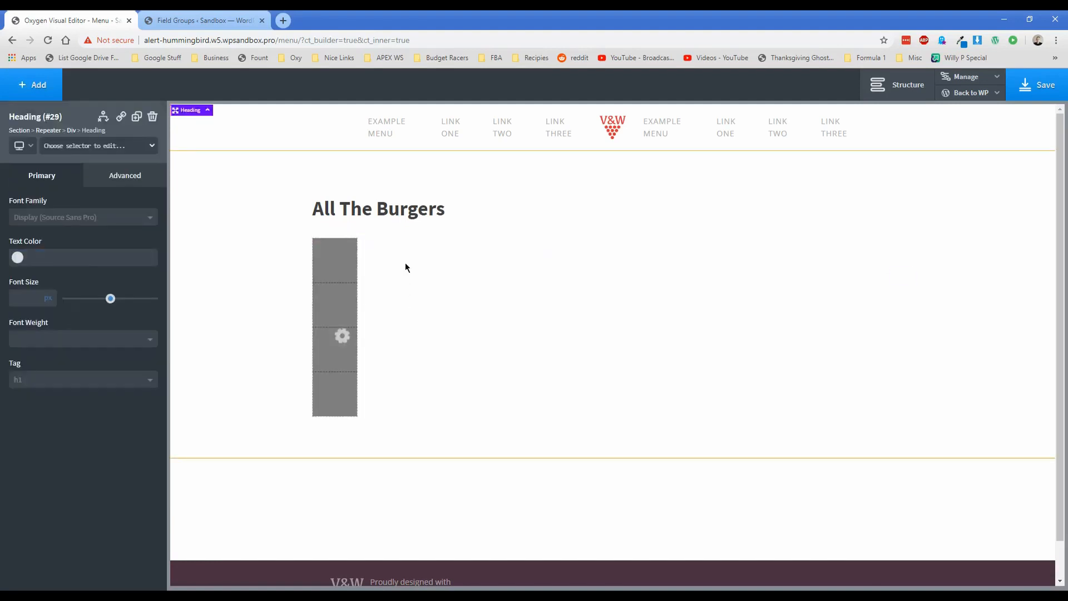
Replace the repeater heading's placeholder text with dynamic data from the Burger Name repeater field
double_click(389, 254)
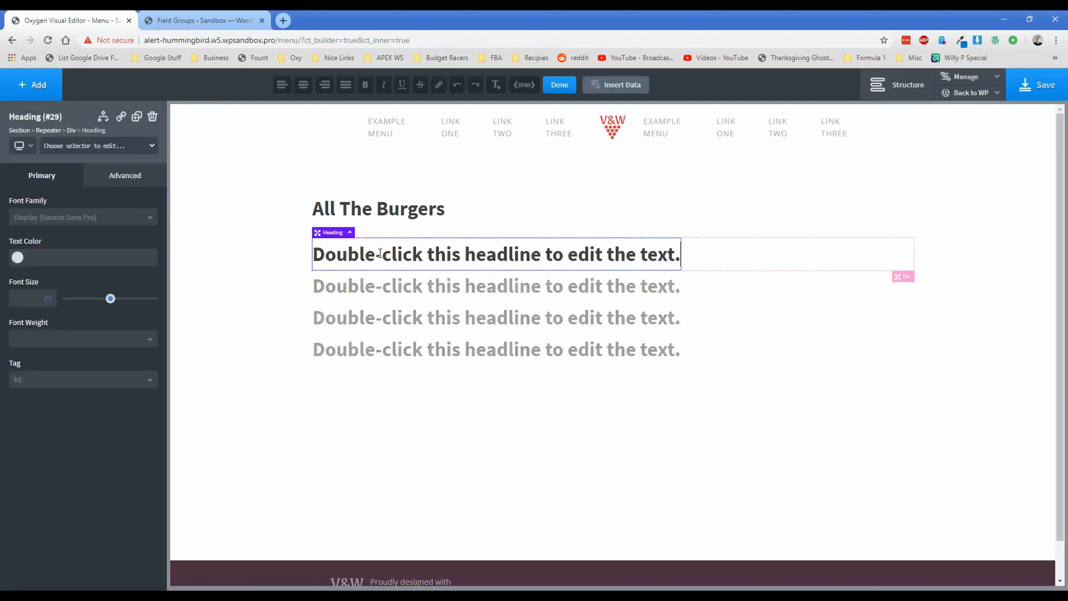
double_click(395, 255)
triple_click(395, 255)
click(617, 85)
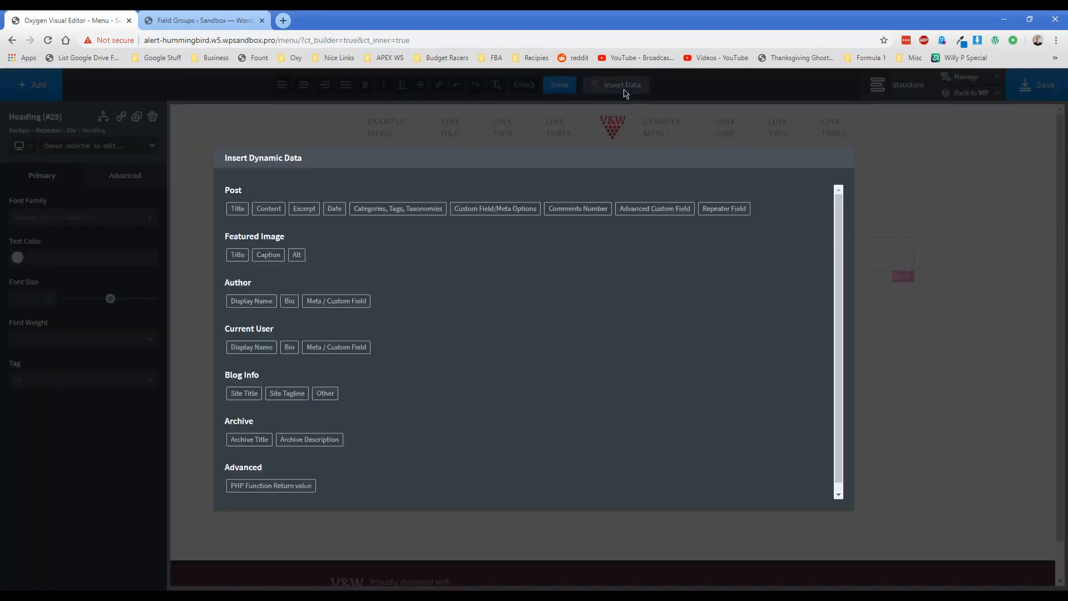
click(723, 208)
click(324, 219)
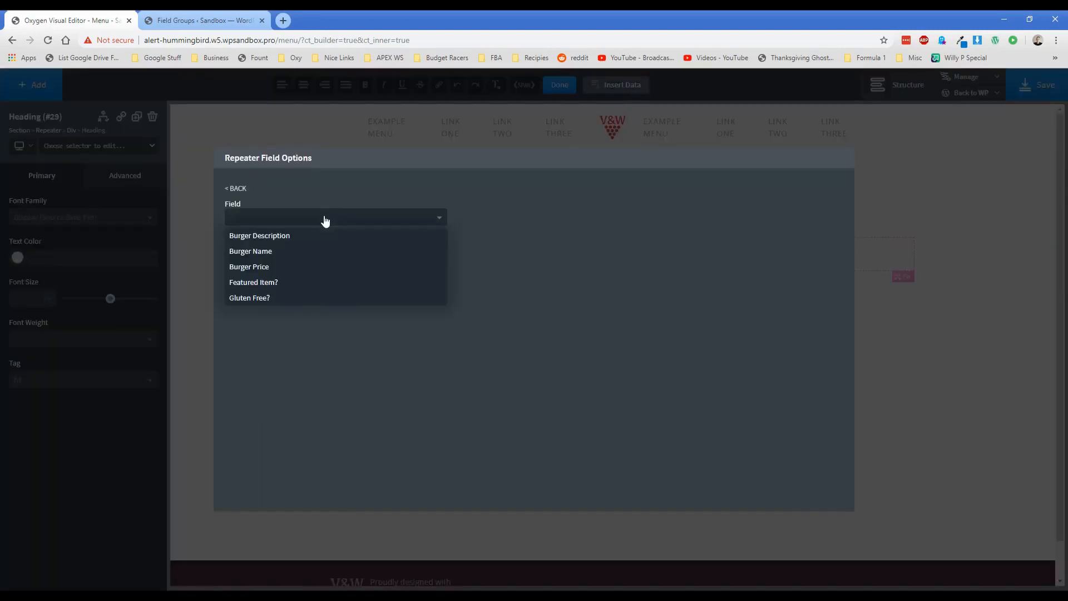
click(271, 257)
click(270, 258)
click(963, 241)
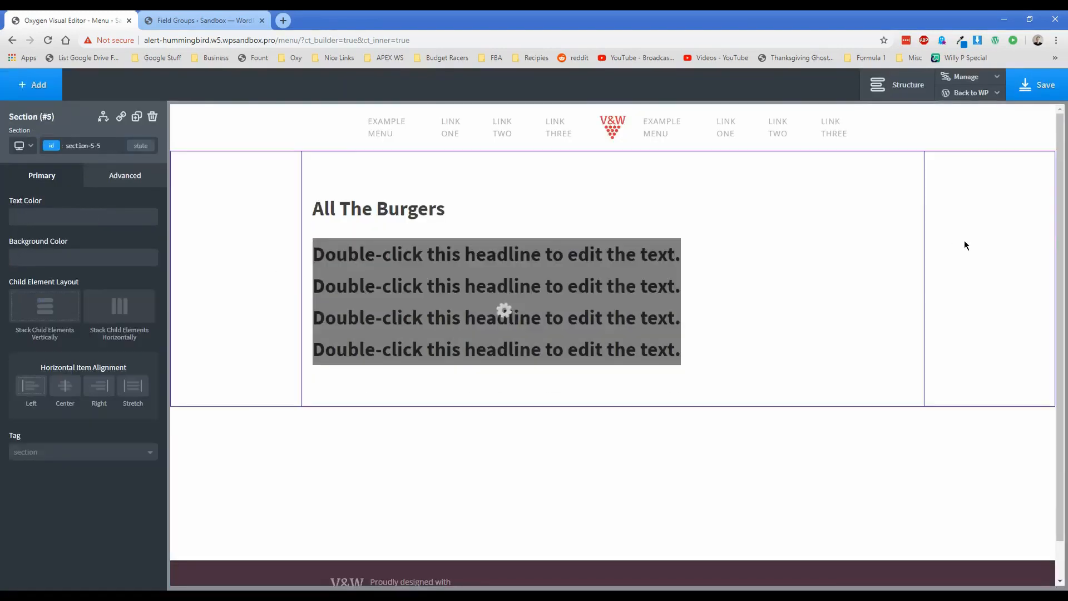
Add a text element below the burger name heading inside the repeater's first div
click(401, 255)
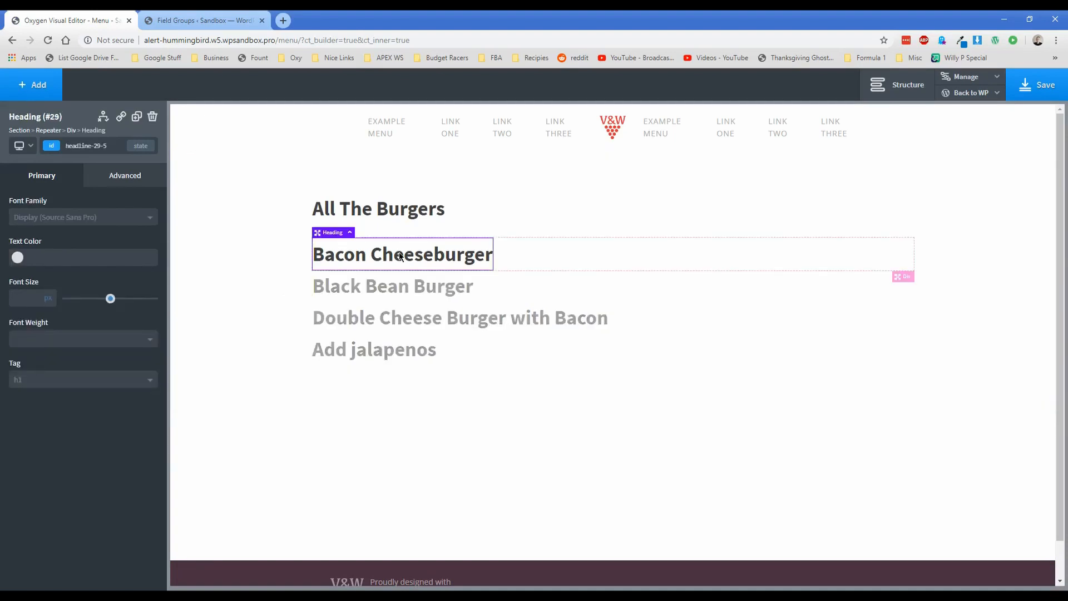
click(532, 261)
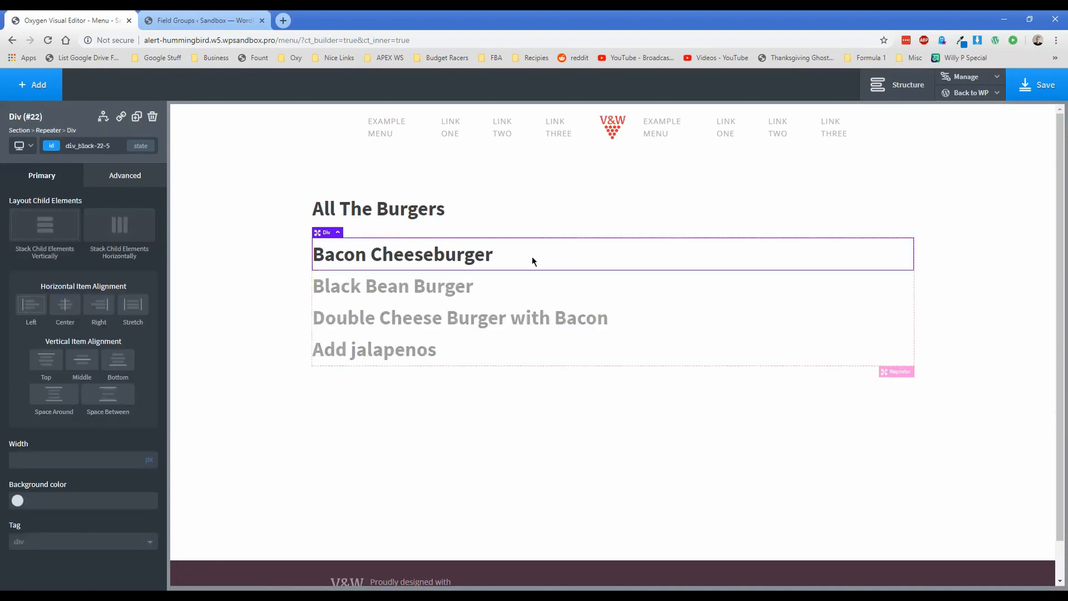
click(422, 259)
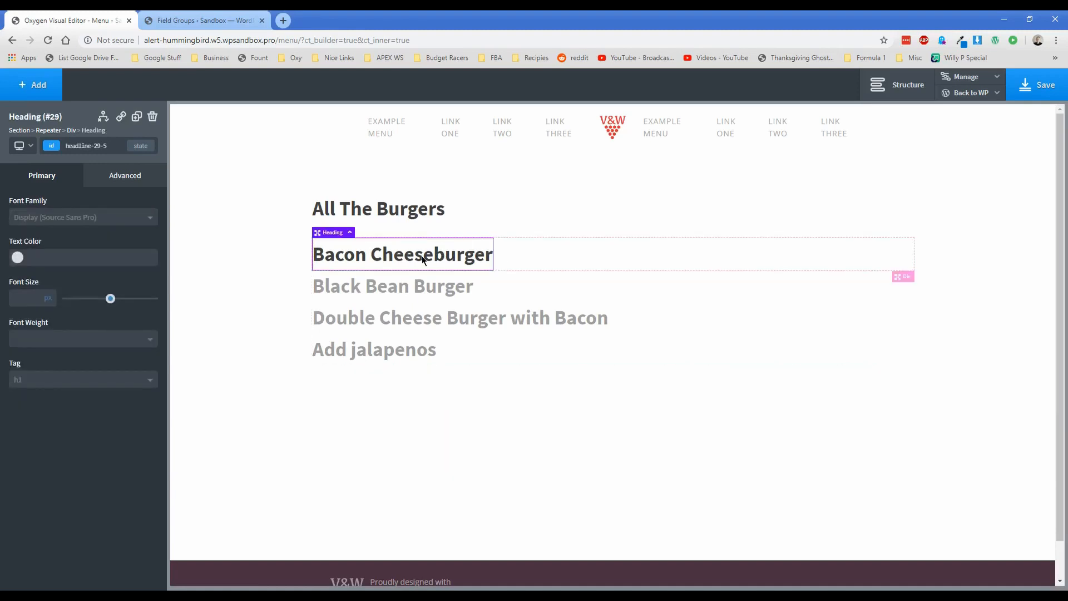
click(33, 85)
click(99, 278)
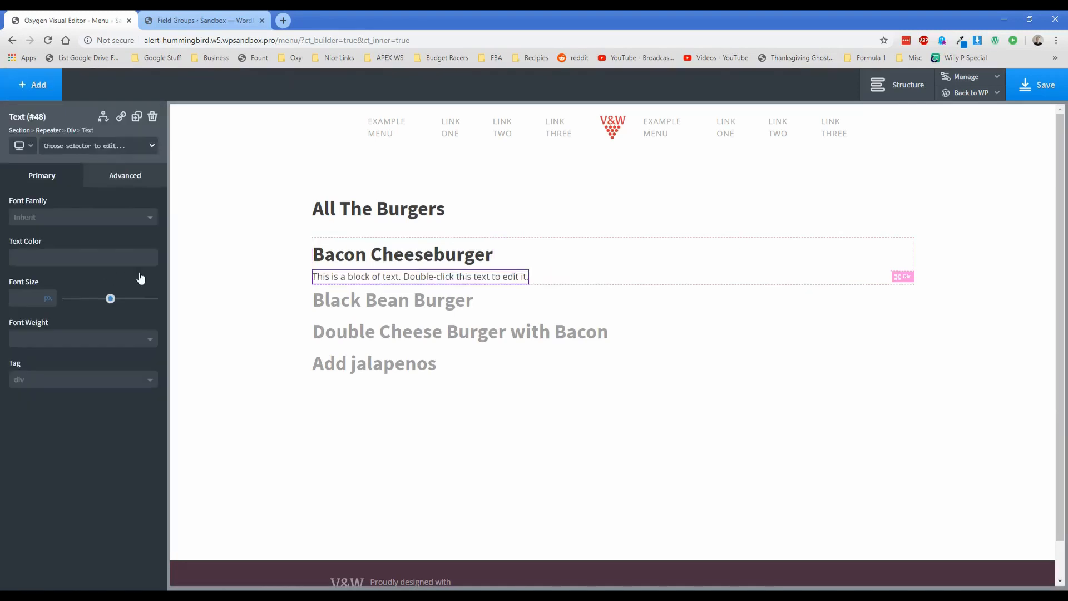
Replace the new text element's placeholder with dynamic data from the Gluten Free? repeater field
double_click(370, 272)
click(614, 94)
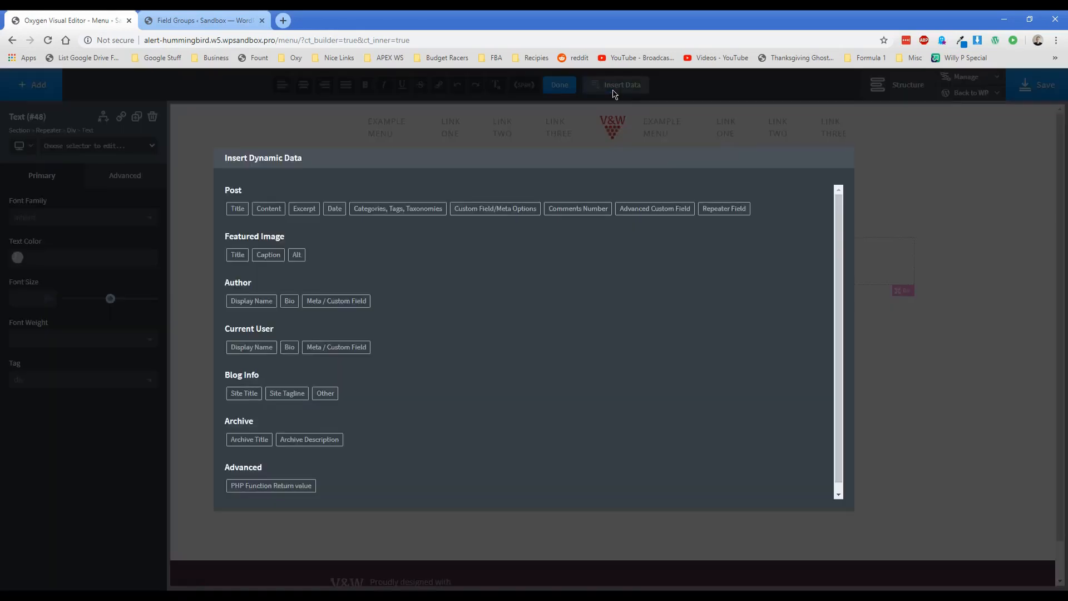
click(713, 210)
click(282, 222)
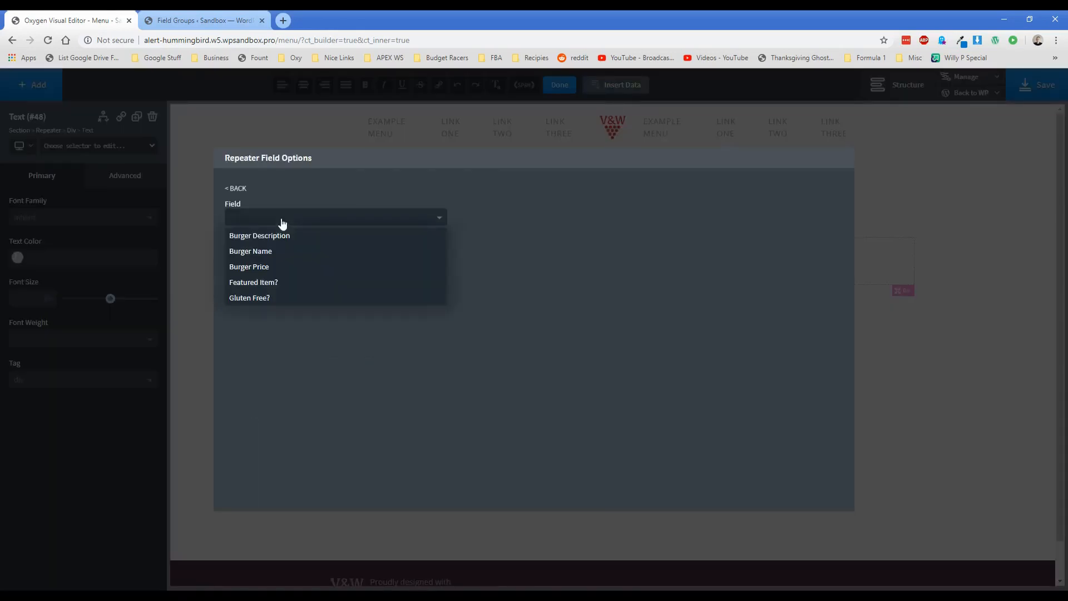
click(264, 298)
click(256, 257)
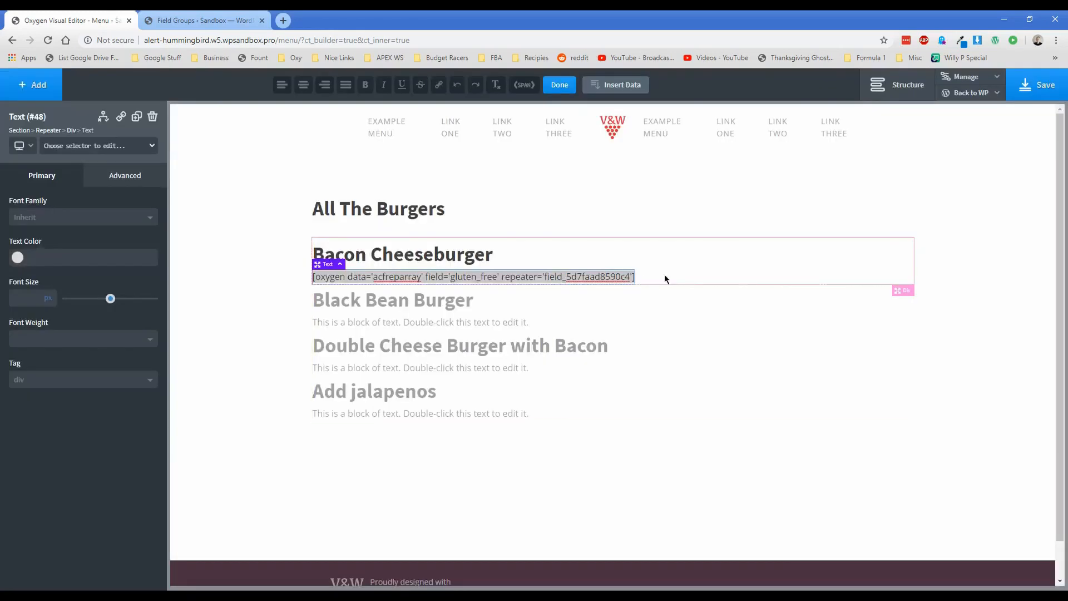
click(690, 272)
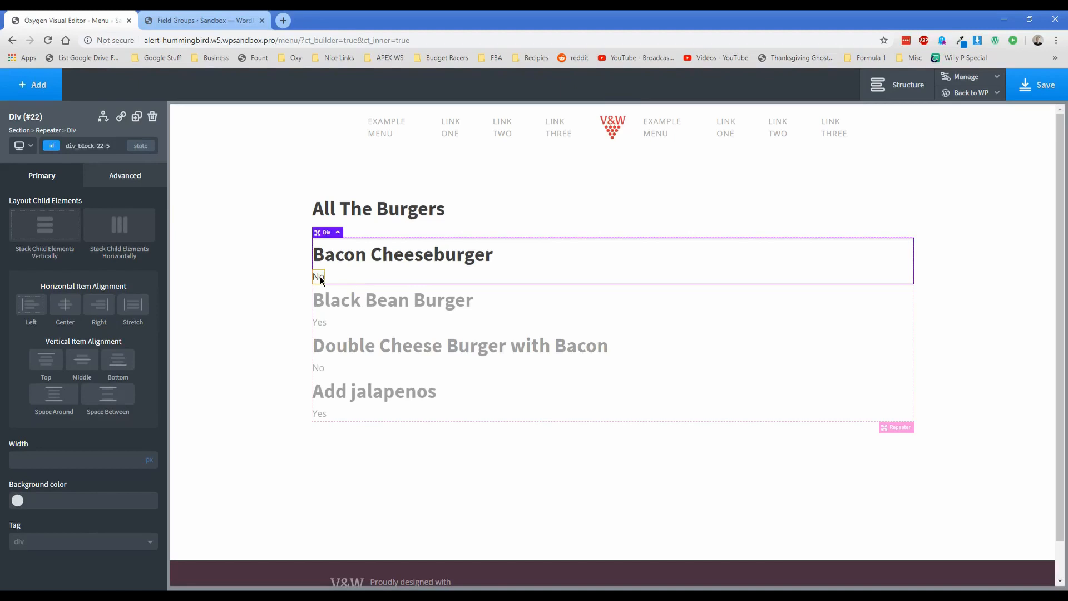
Prefix the gluten-free dynamic data in the text element with the label "Gluten Free: "
click(319, 276)
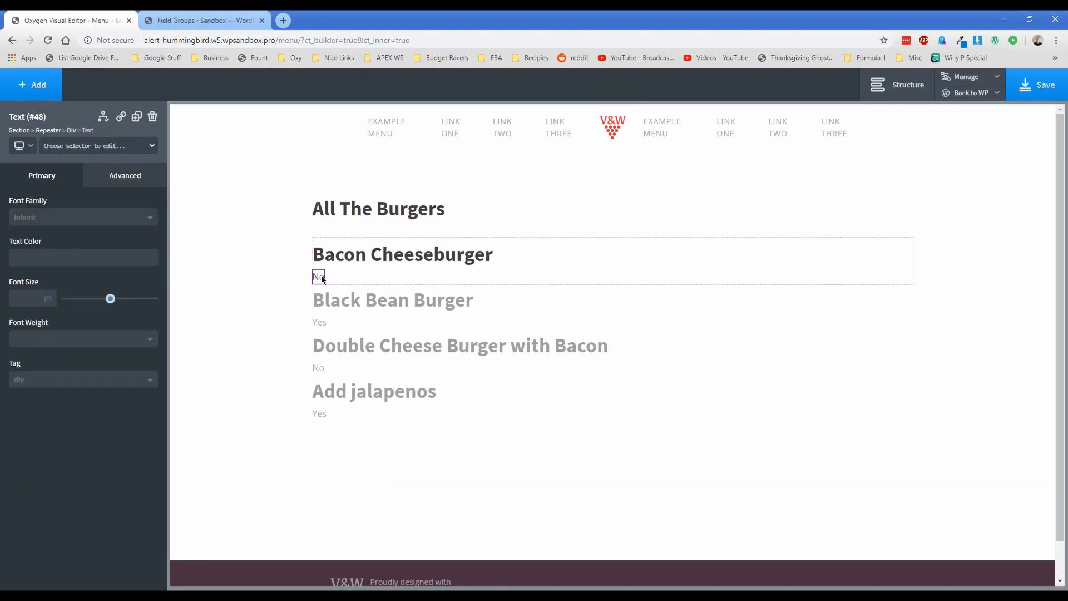
double_click(322, 277)
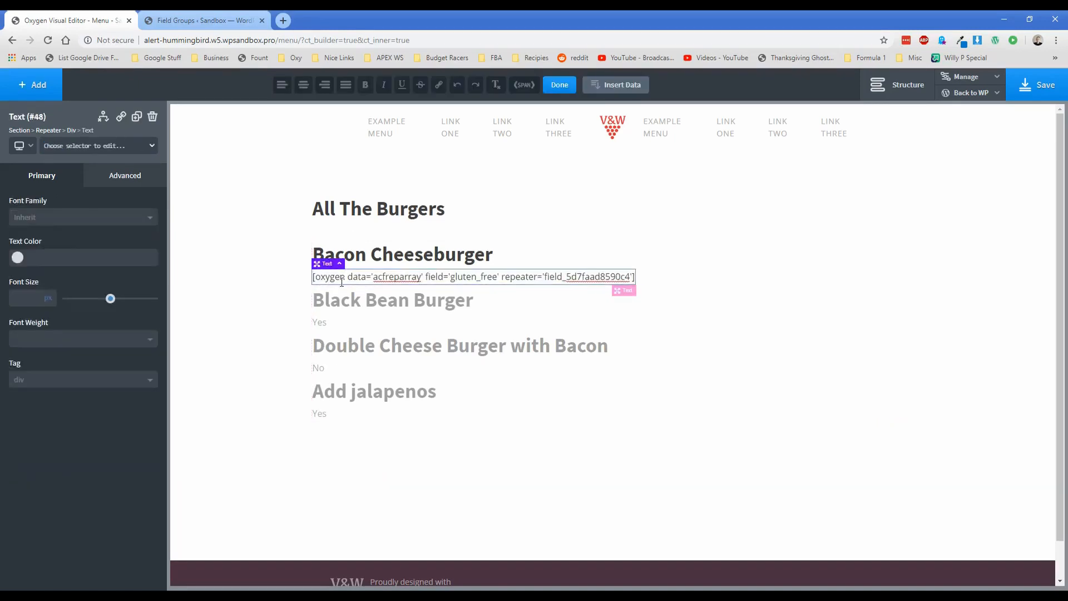
text(Gluten Free:)
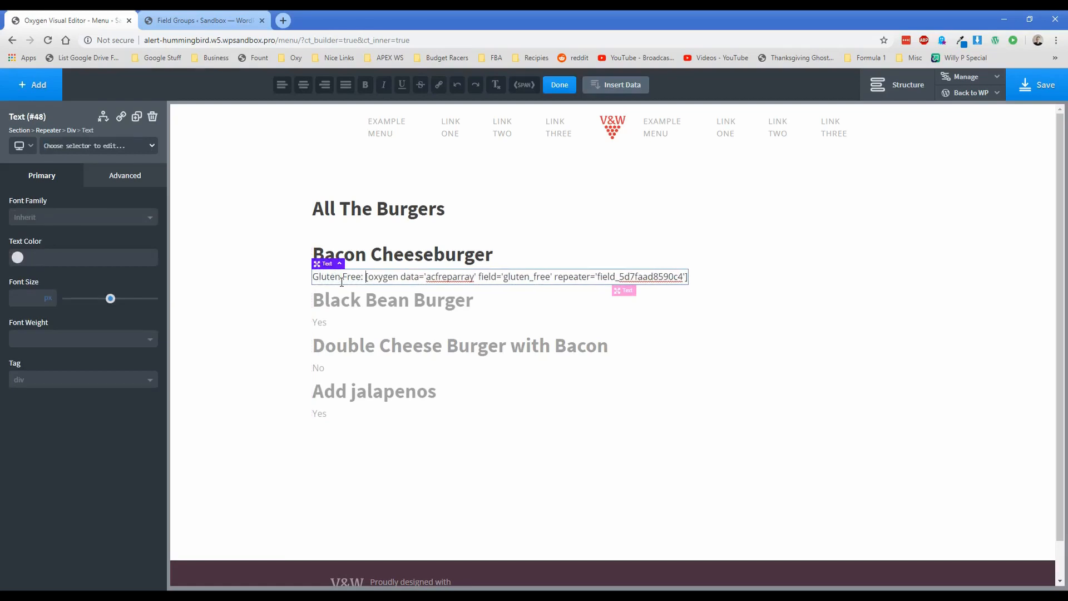
click(262, 288)
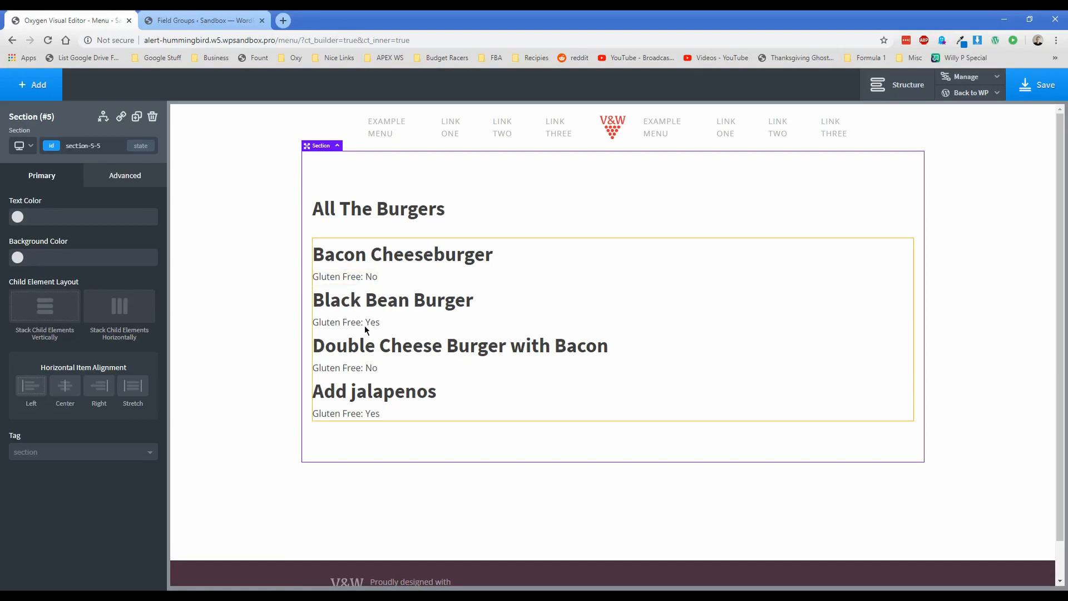
Add a first condition to the Gluten Free text element, based on dynamic data from the Gluten Free? repeater field
click(340, 275)
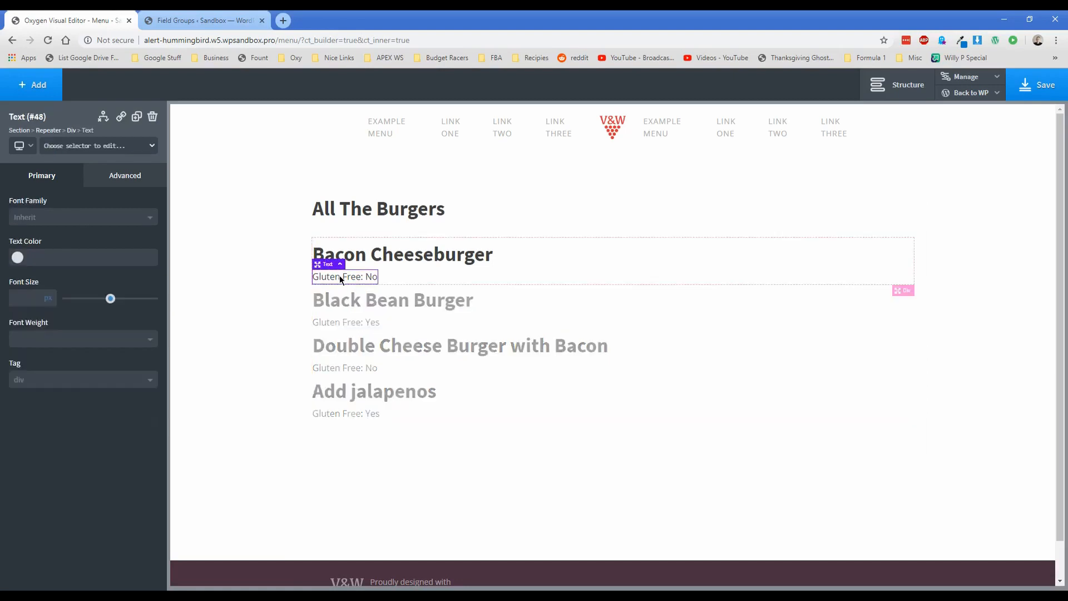
click(104, 117)
click(136, 160)
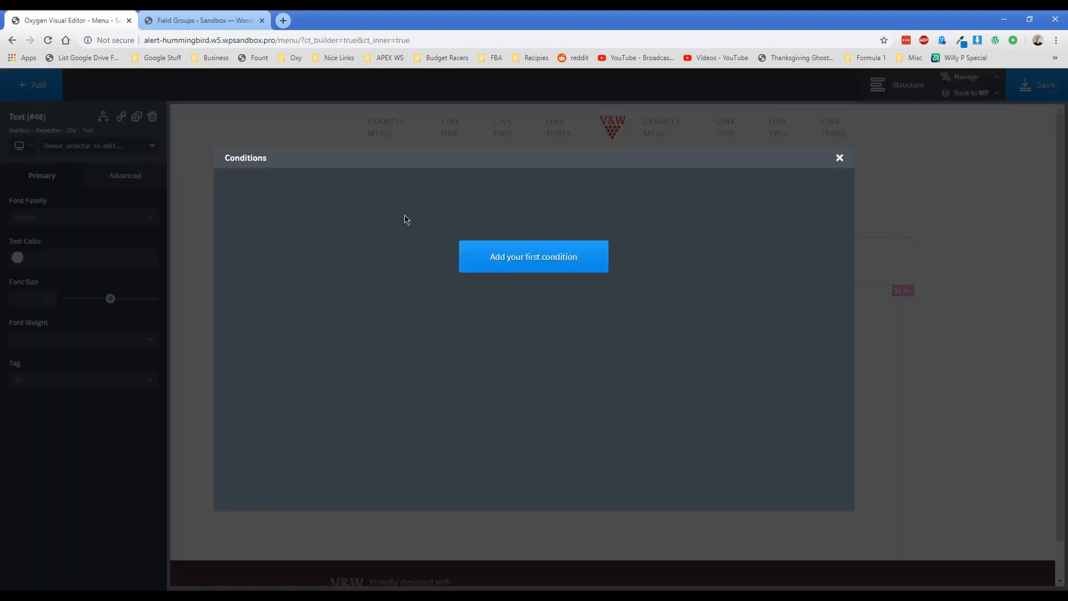
click(526, 262)
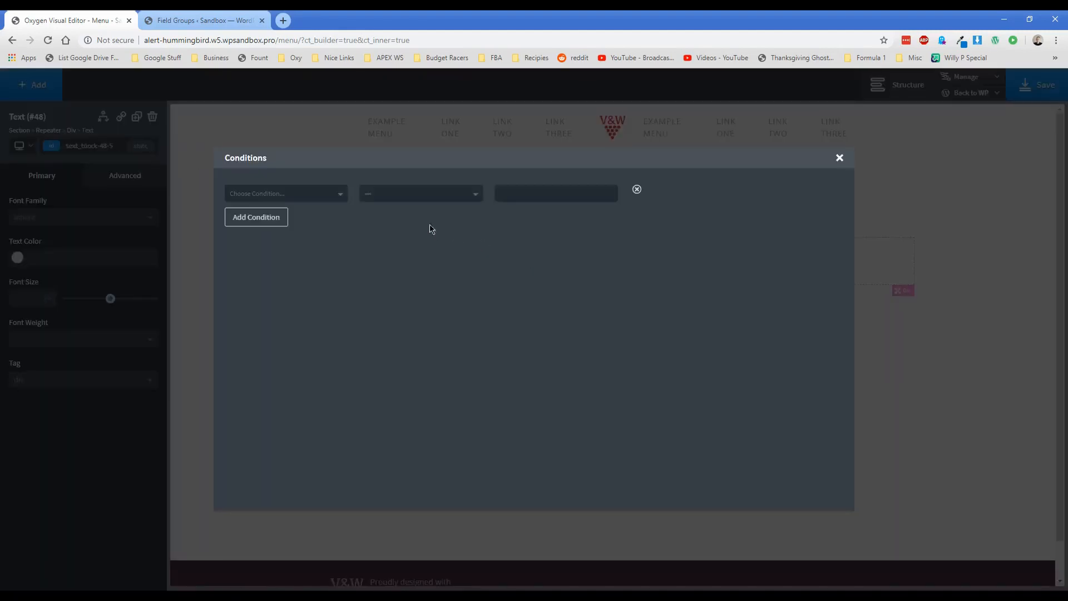
click(295, 196)
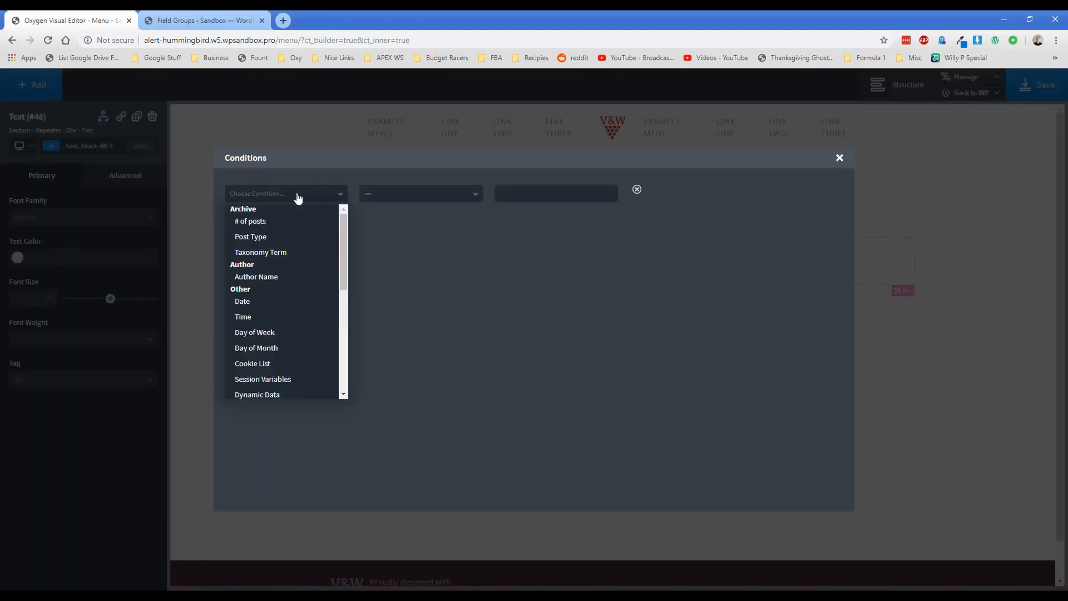
click(265, 394)
click(724, 223)
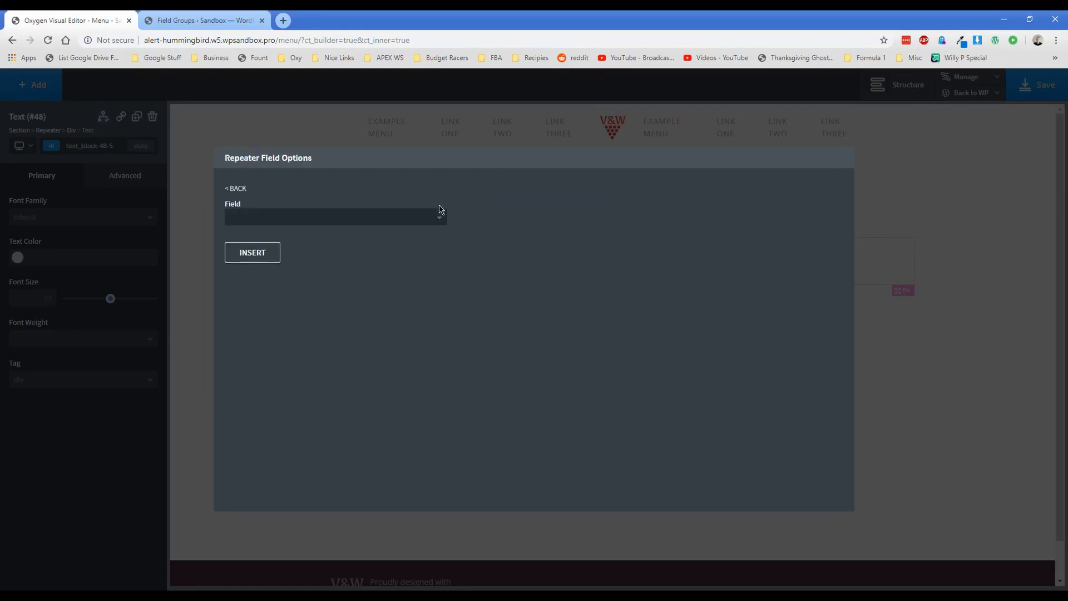
click(293, 218)
click(267, 299)
click(257, 254)
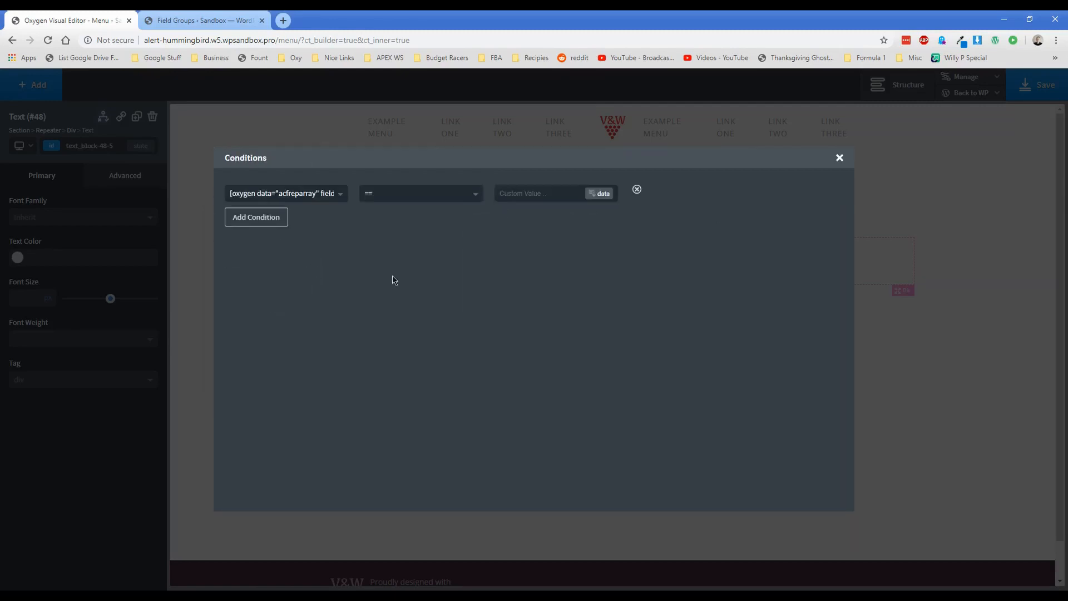
Set the condition's comparison value to Yes and close the conditions dialog
click(520, 193)
text(Yes)
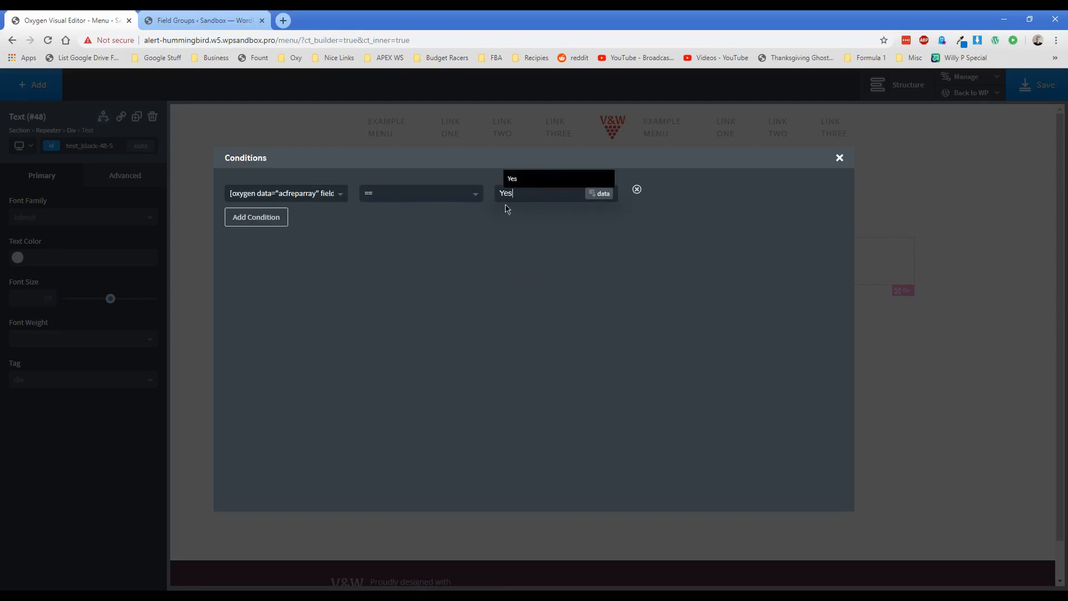
click(839, 158)
click(791, 260)
Save the page and open it on the front end to check which burgers show the Gluten Free line
click(1026, 87)
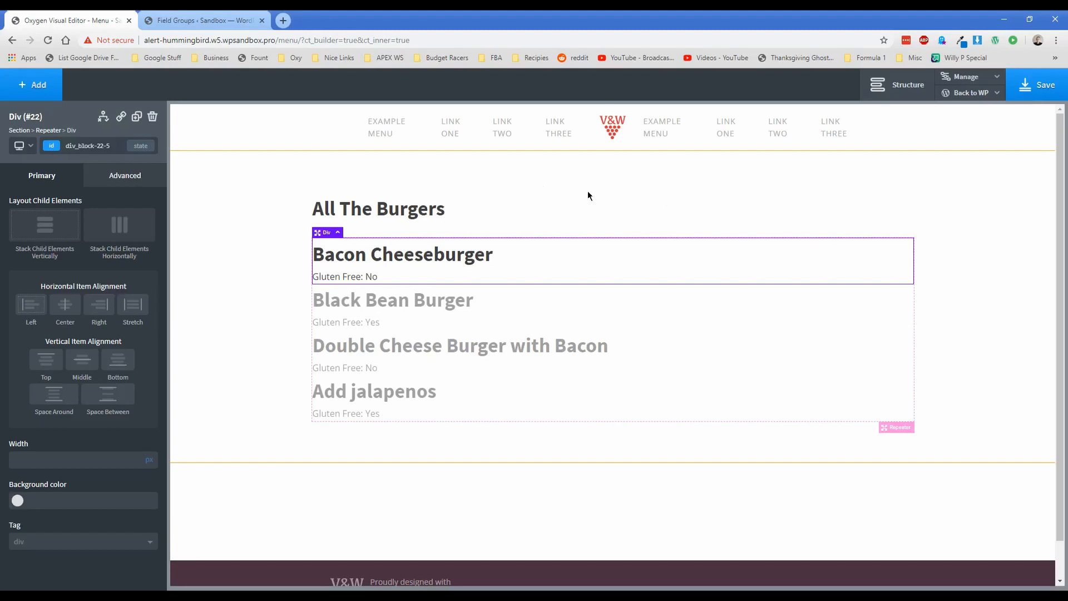
click(971, 93)
click(957, 129)
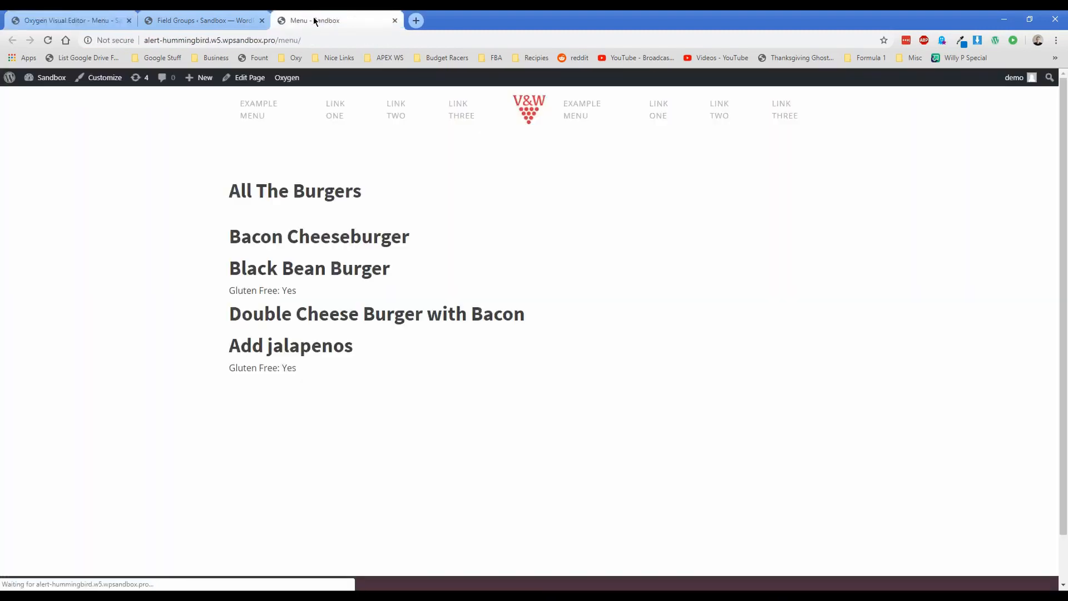
drag(229, 291, 325, 298)
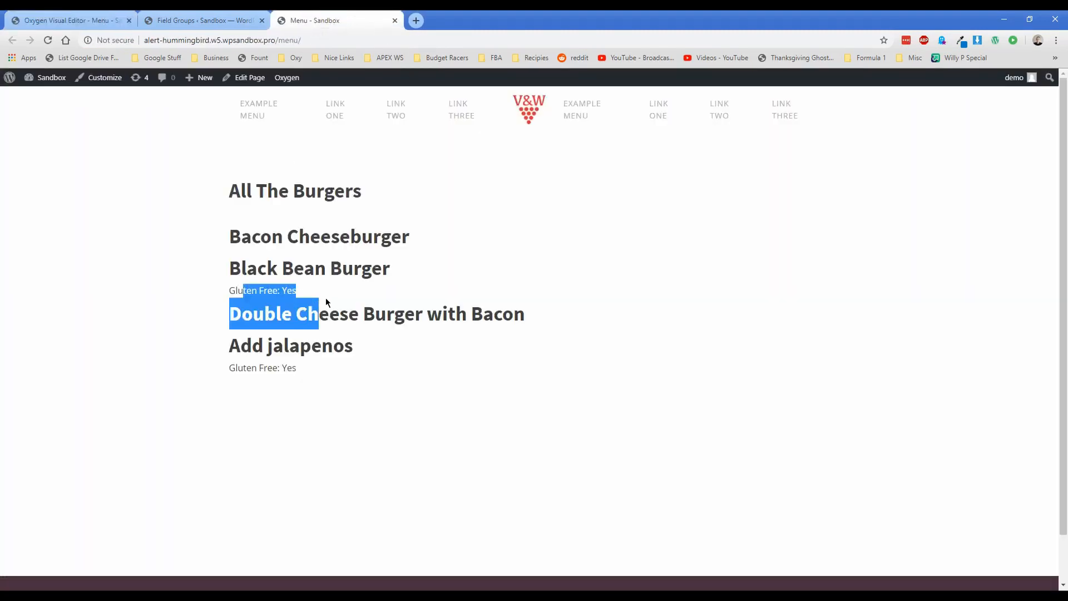
click(326, 293)
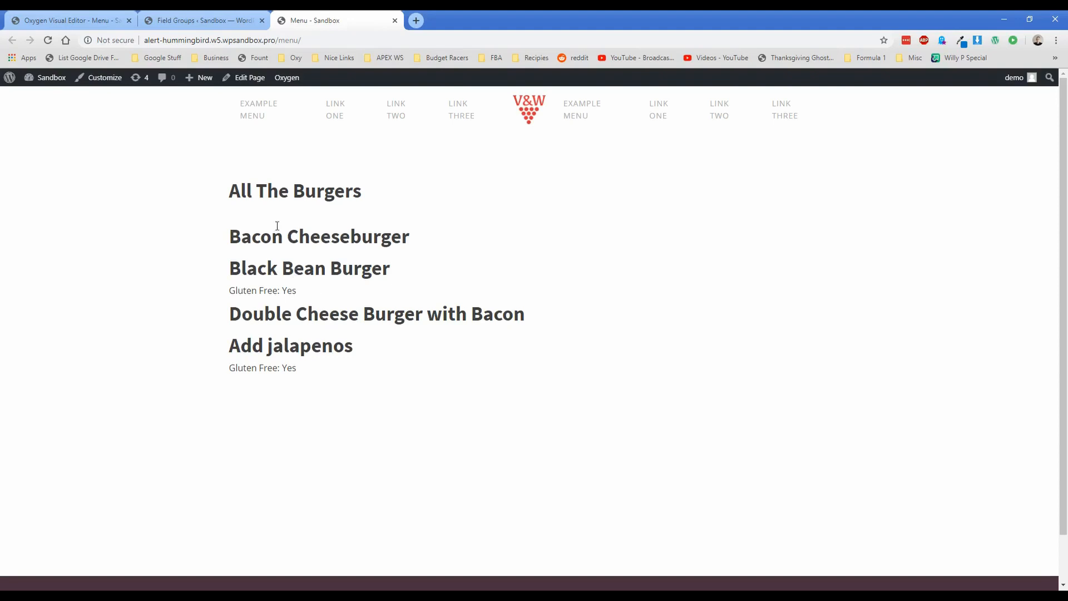
Return to the Oxygen editor and add a text element below the Gluten Free text in the repeater's first div
key(ctrl+shift+Tab)
click(93, 16)
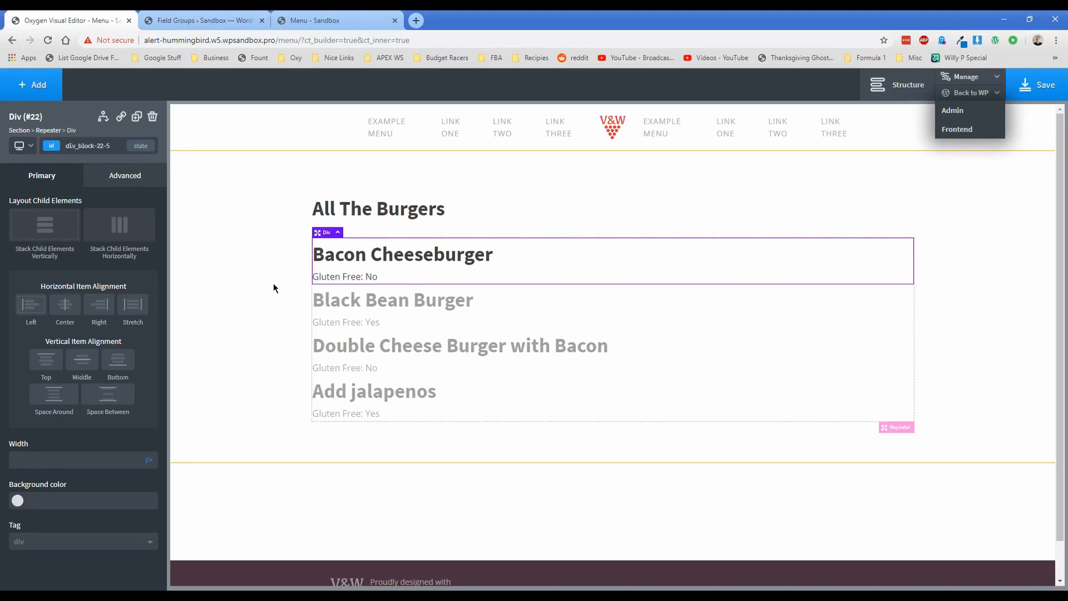
click(359, 275)
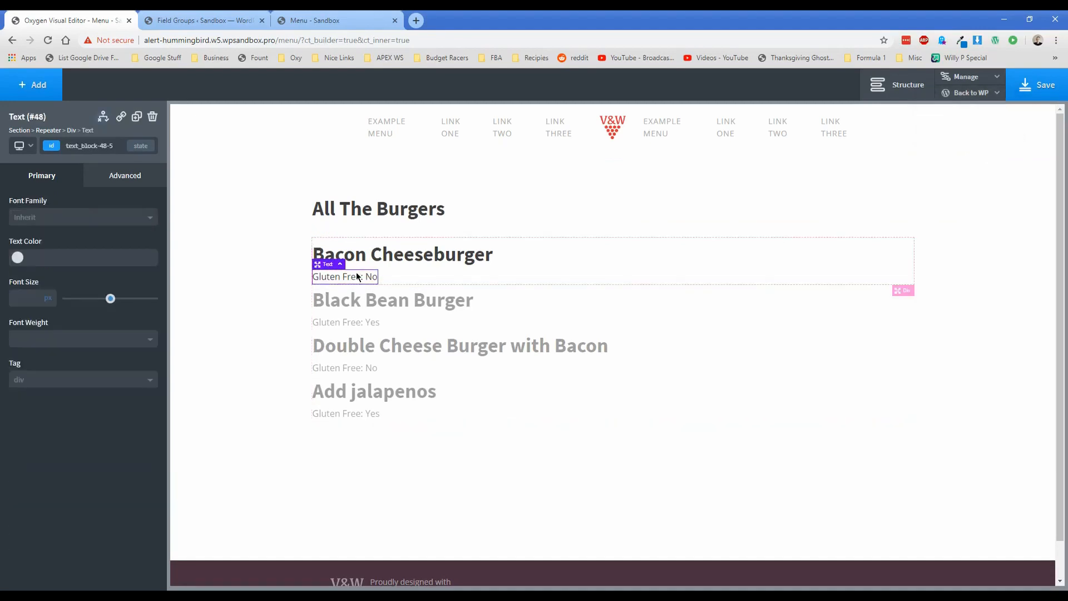
click(25, 86)
click(125, 267)
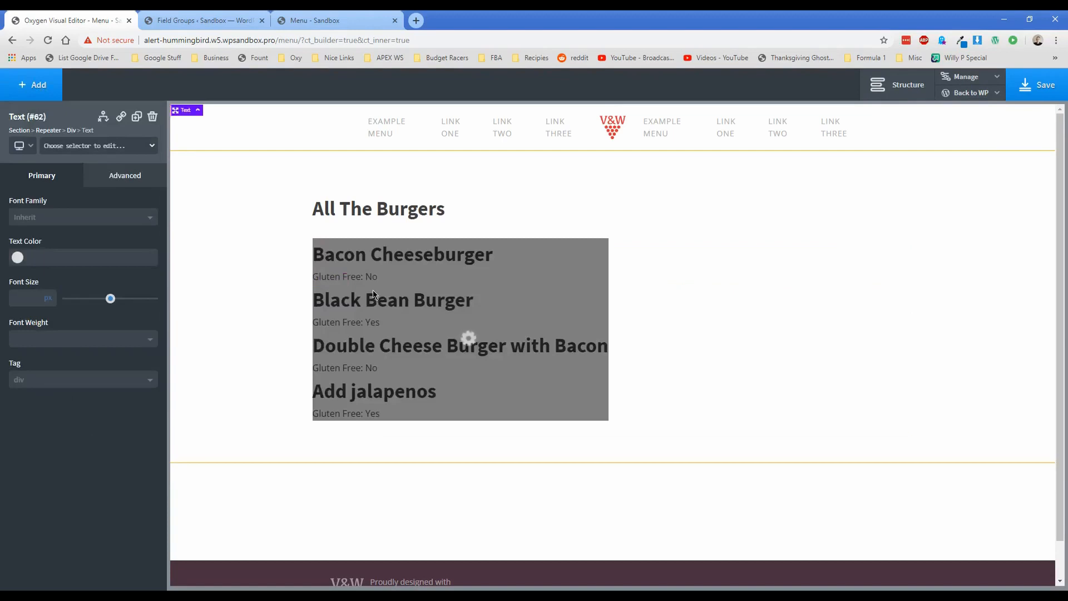
Replace the new text element's placeholder with dynamic data from the Burger Price repeater field
double_click(369, 290)
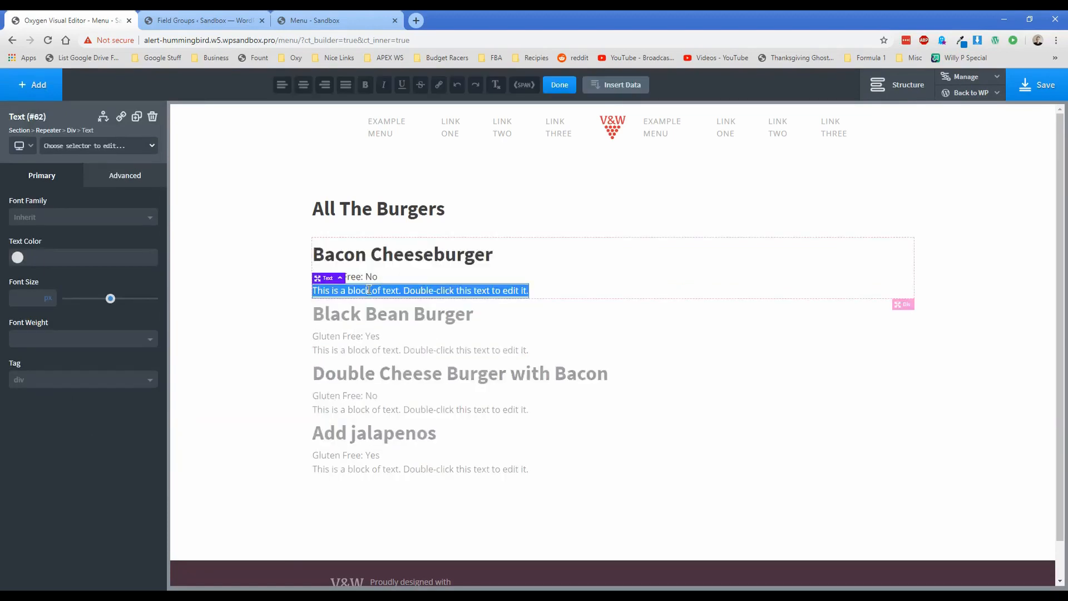
click(616, 85)
click(724, 209)
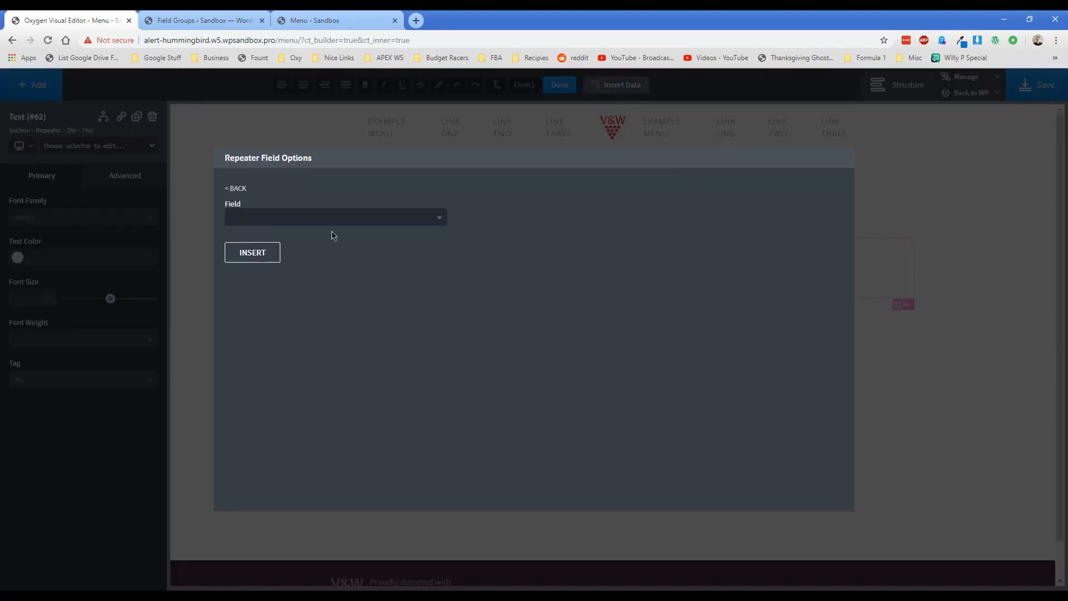
click(284, 222)
click(274, 268)
click(252, 253)
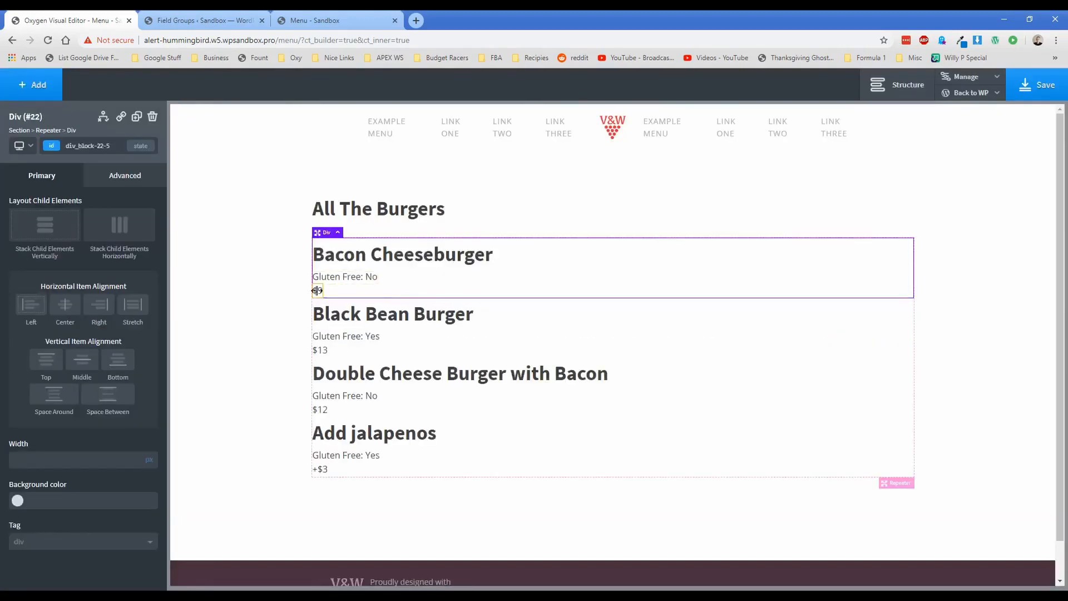
Add another text element below the burger price in the repeater's first div
click(321, 290)
click(52, 99)
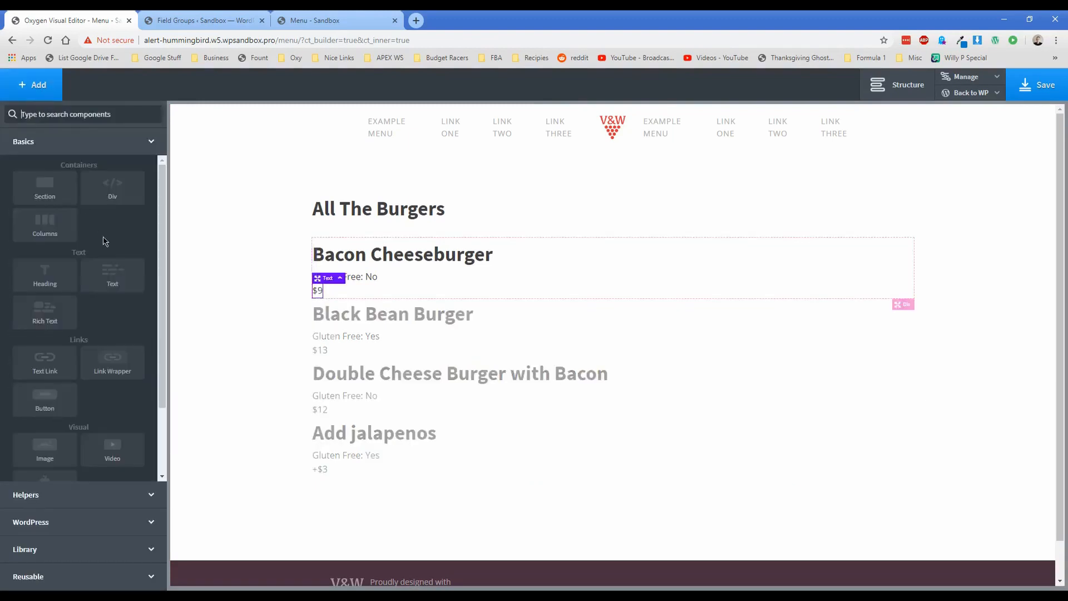
click(111, 275)
click(350, 299)
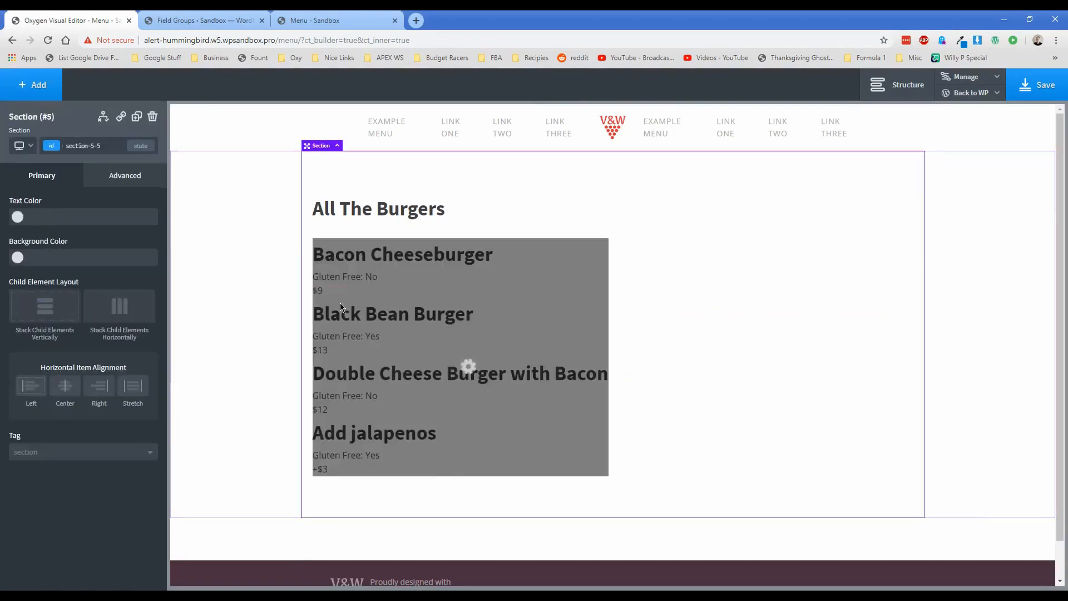
Replace the placeholder of the text element below the price with the Burger Description repeater field, and select that element
double_click(339, 303)
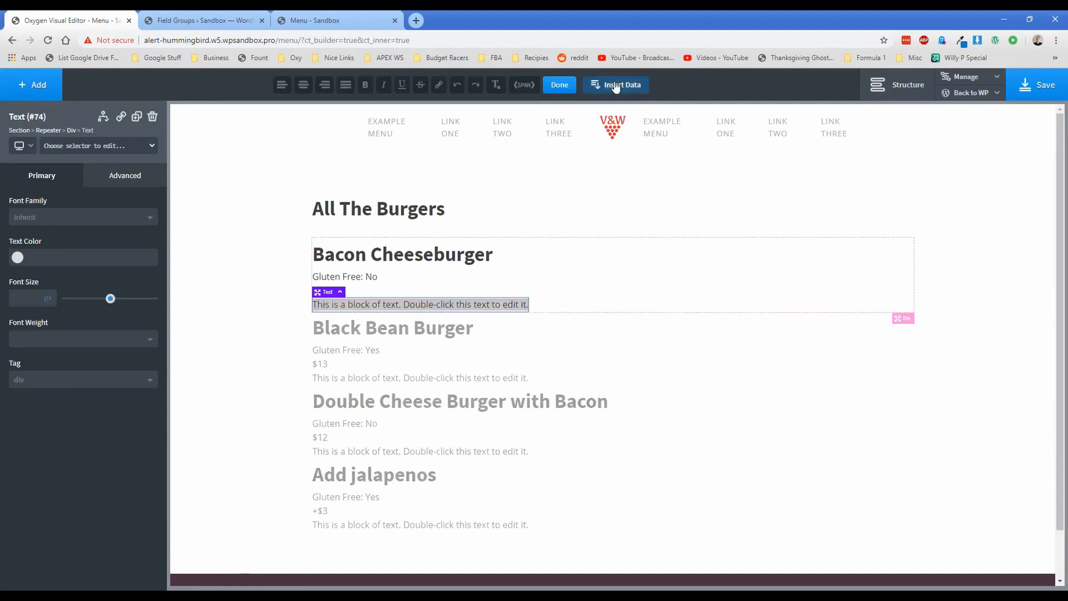
click(615, 85)
click(703, 207)
click(290, 218)
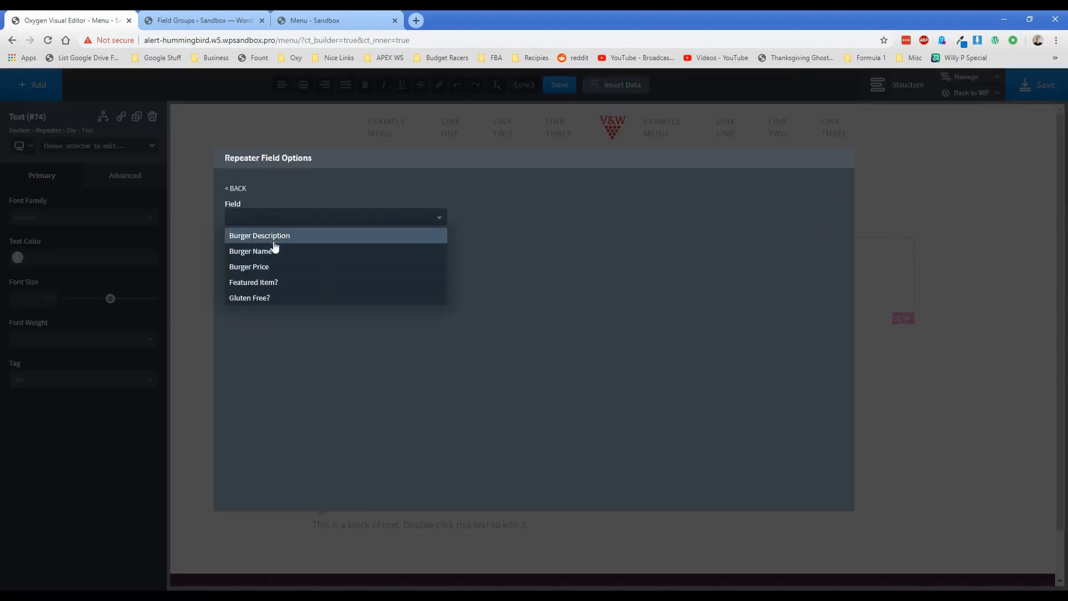
click(275, 238)
click(260, 253)
click(245, 275)
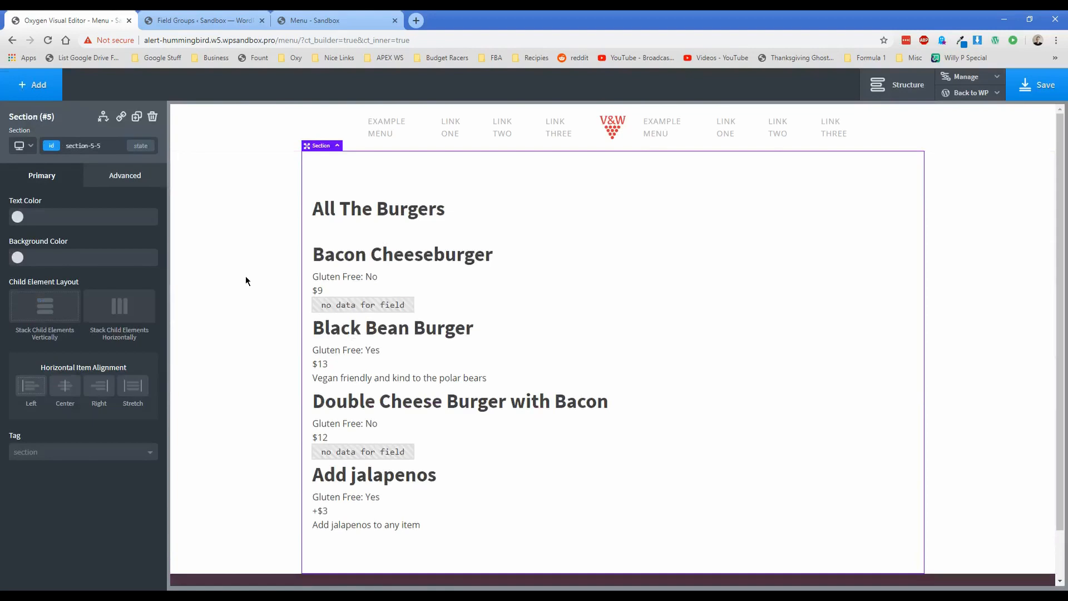
click(352, 302)
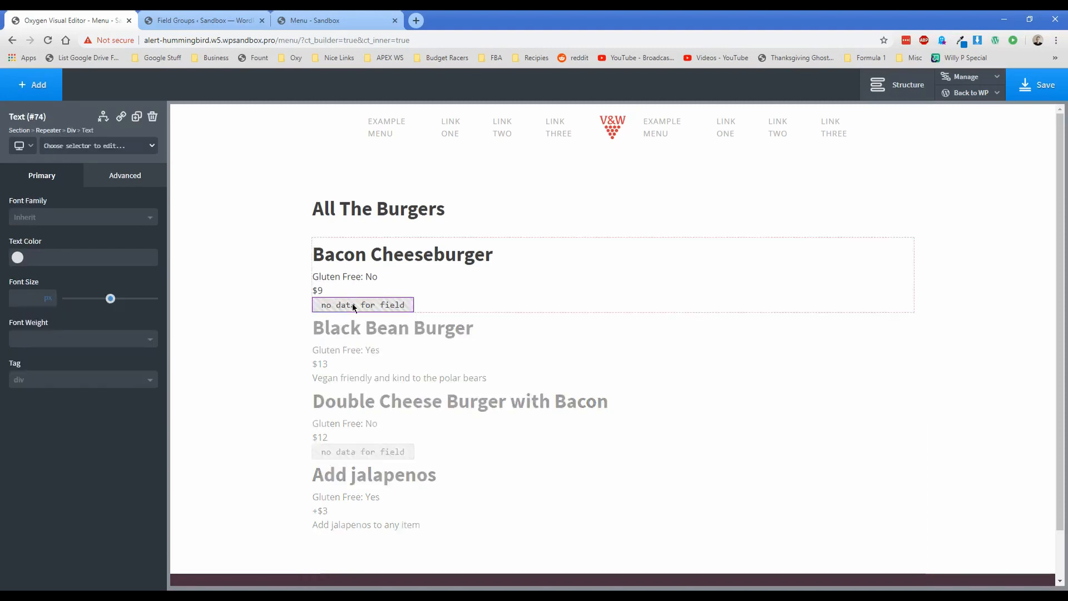
Add a dynamic data condition based on the Burger Description repeater field to the selected description text element
click(104, 118)
click(151, 155)
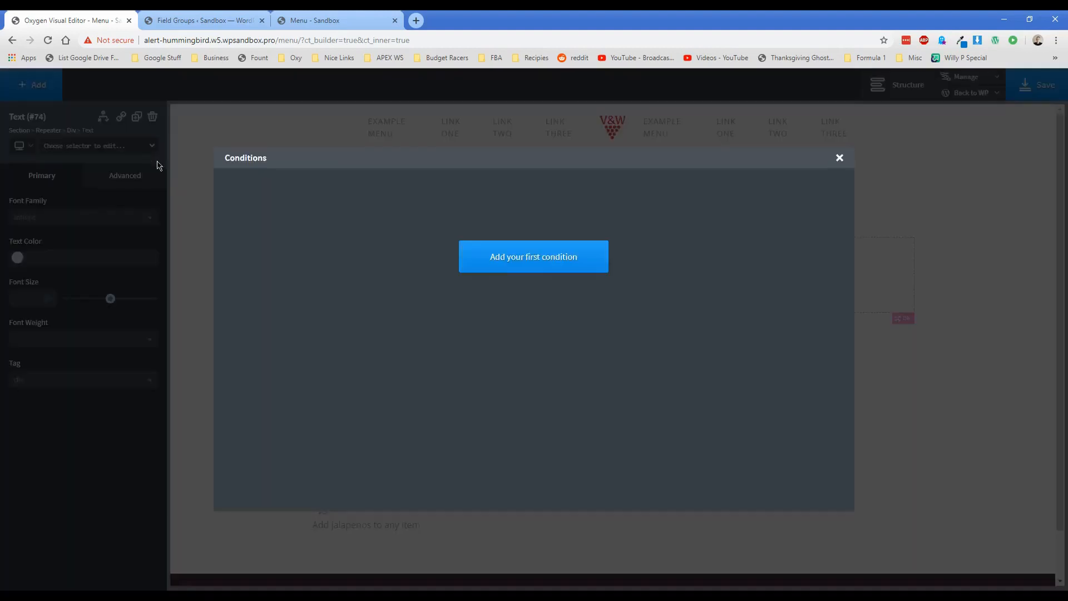
click(530, 263)
click(290, 195)
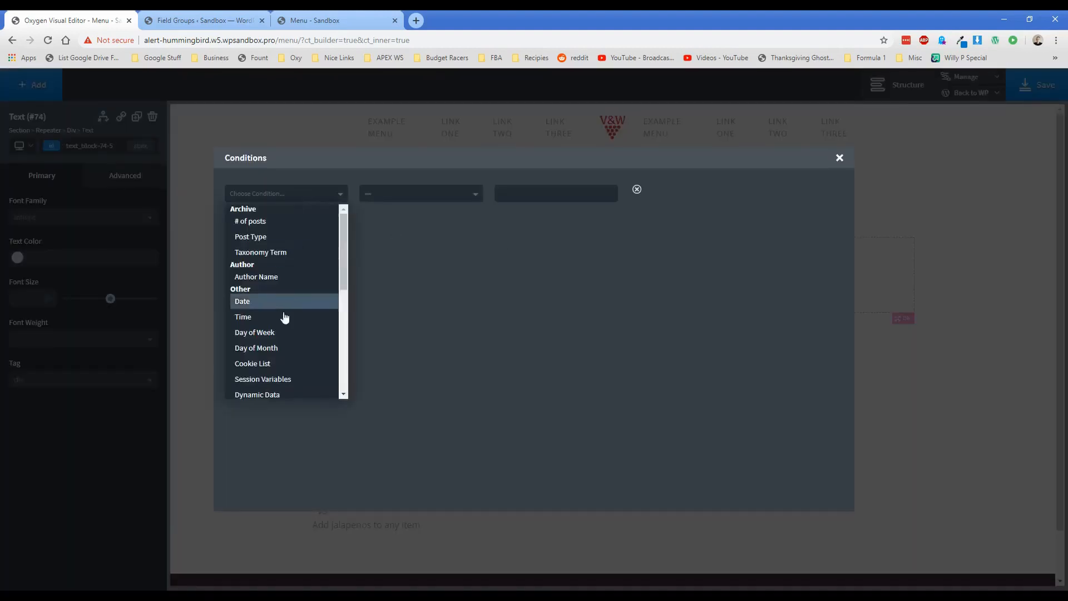
click(275, 395)
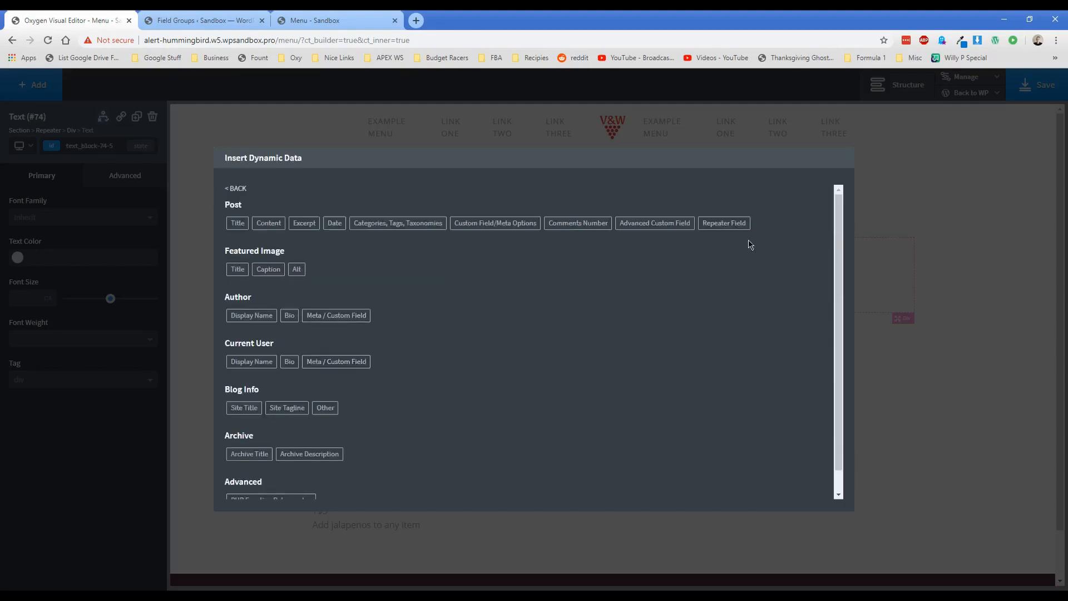
click(734, 223)
click(309, 220)
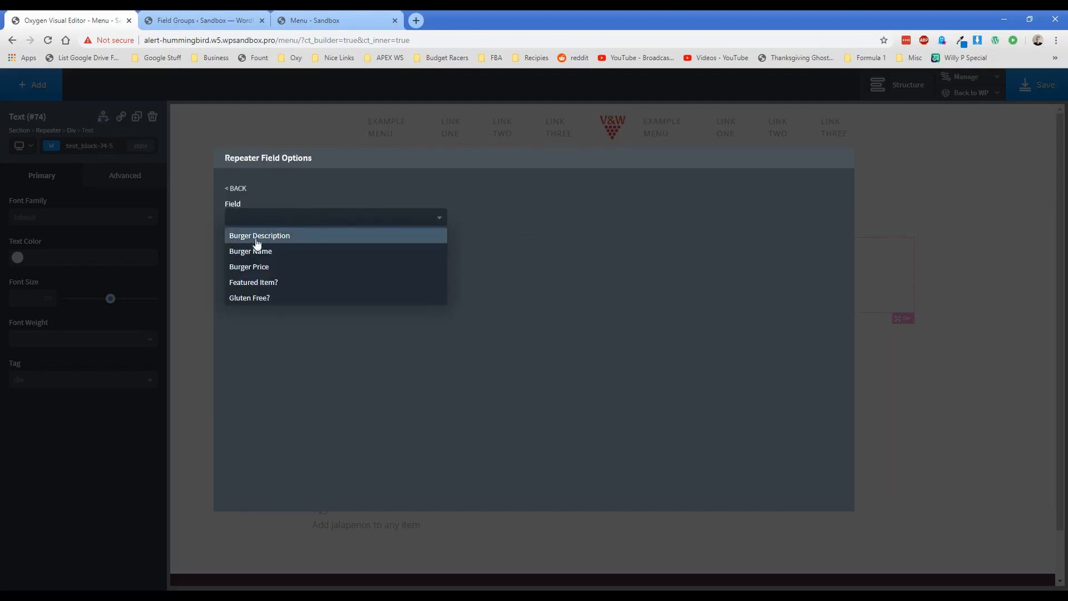
click(270, 240)
click(267, 255)
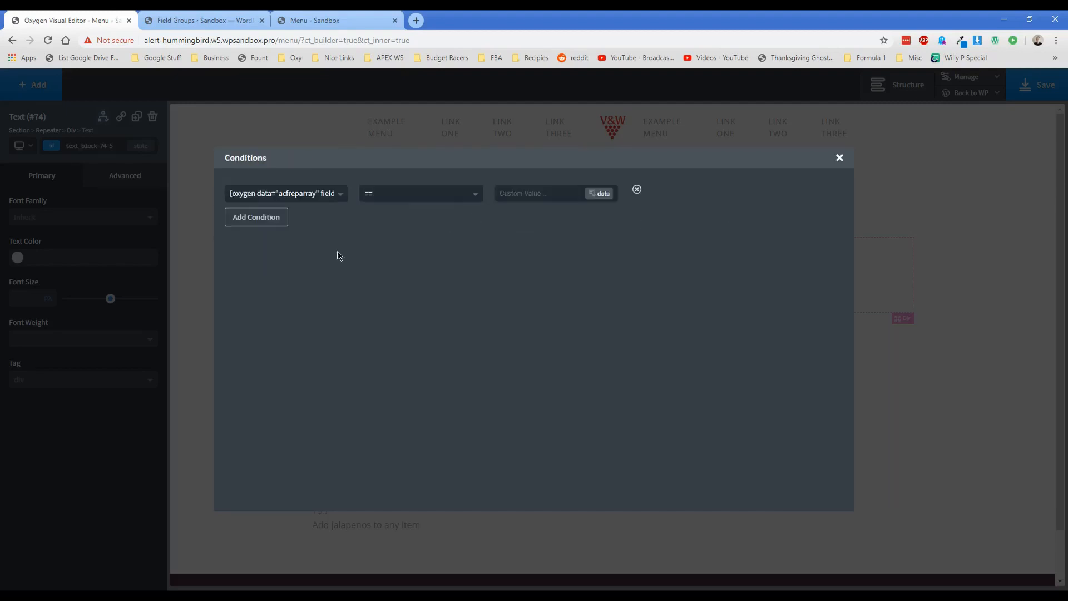
Set the description condition's operator to is_not_blank, close the conditions, and save the page
click(402, 199)
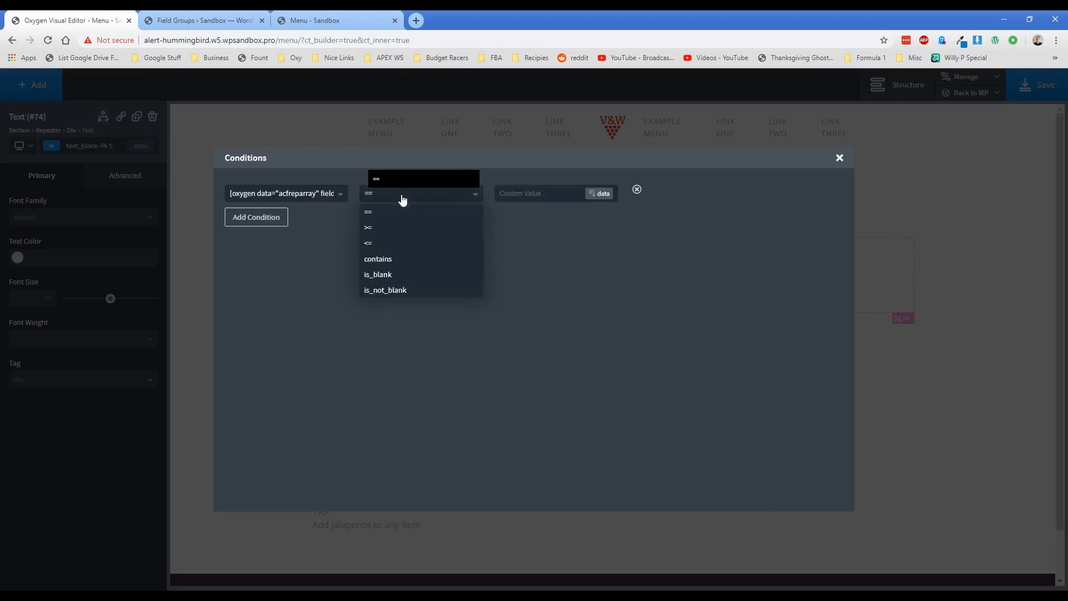
click(397, 291)
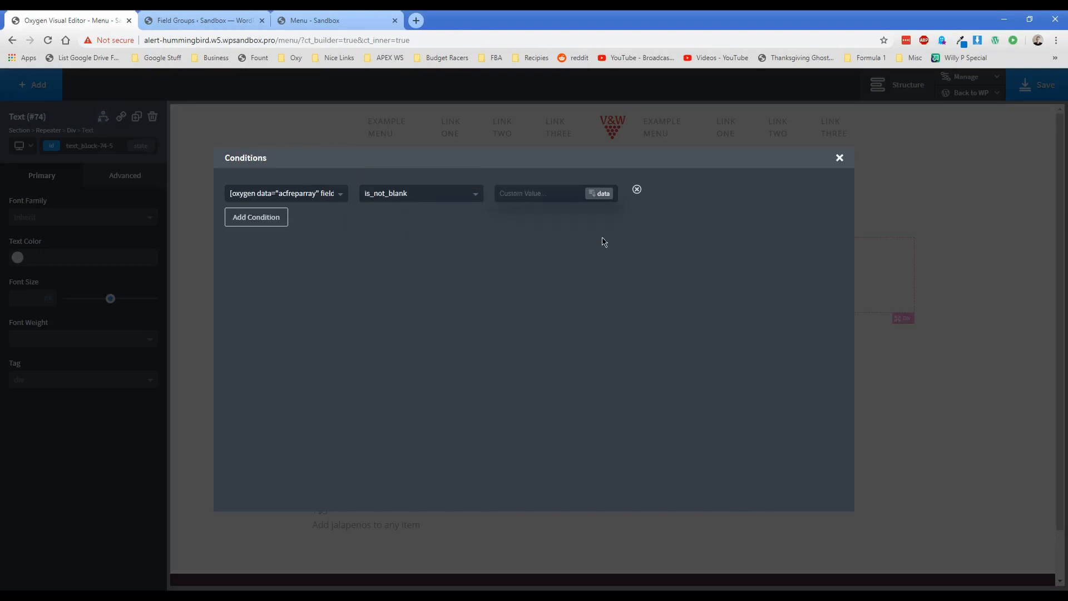
click(839, 158)
click(772, 288)
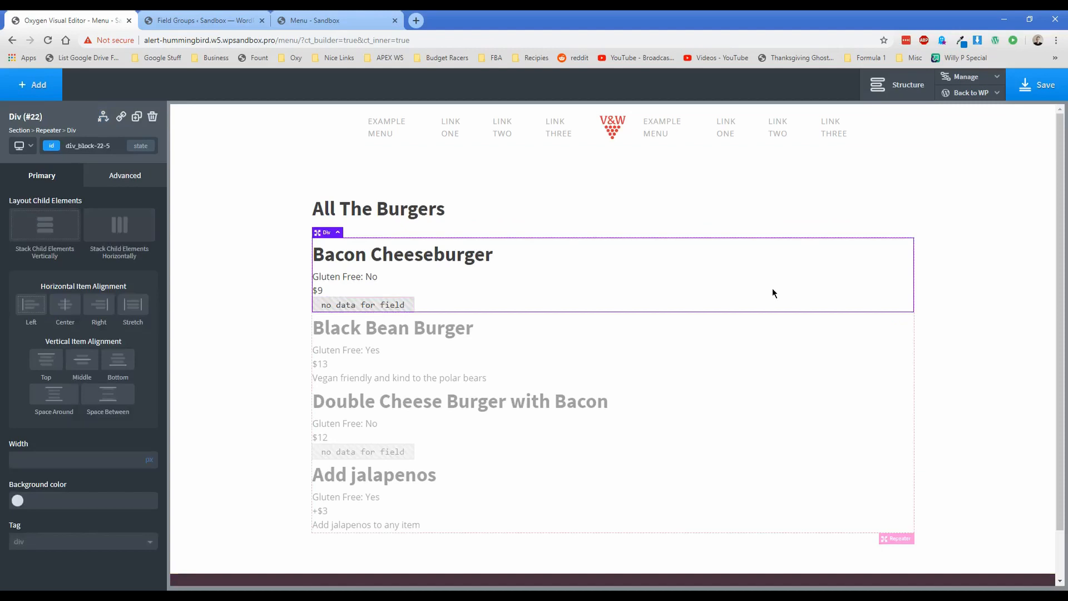
click(1040, 89)
Reload the front-end Menu page and examine the description lines and the spacing around the items without descriptions
click(327, 20)
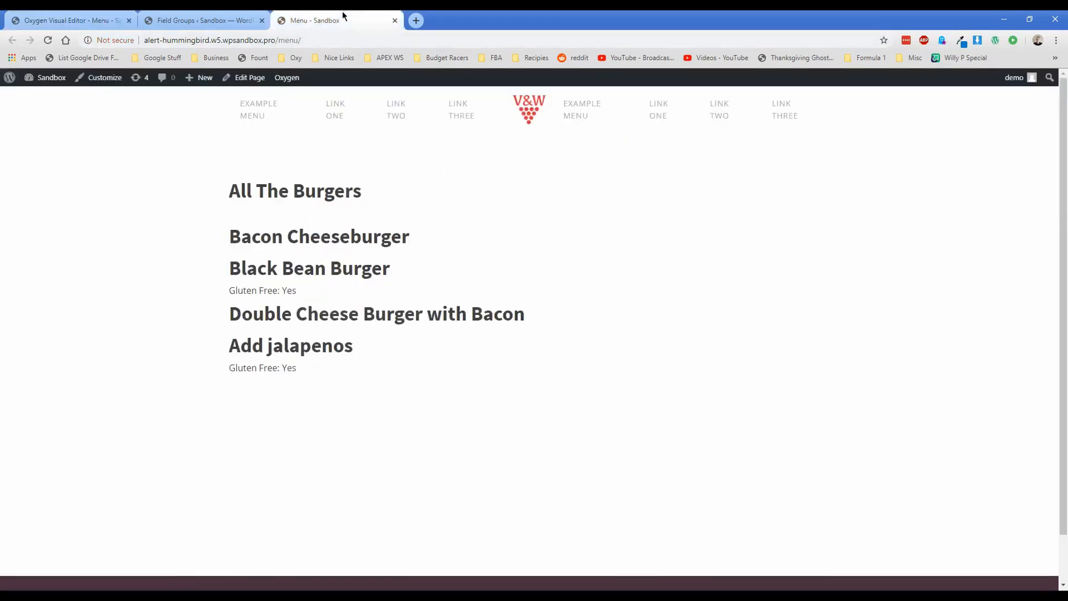
click(47, 41)
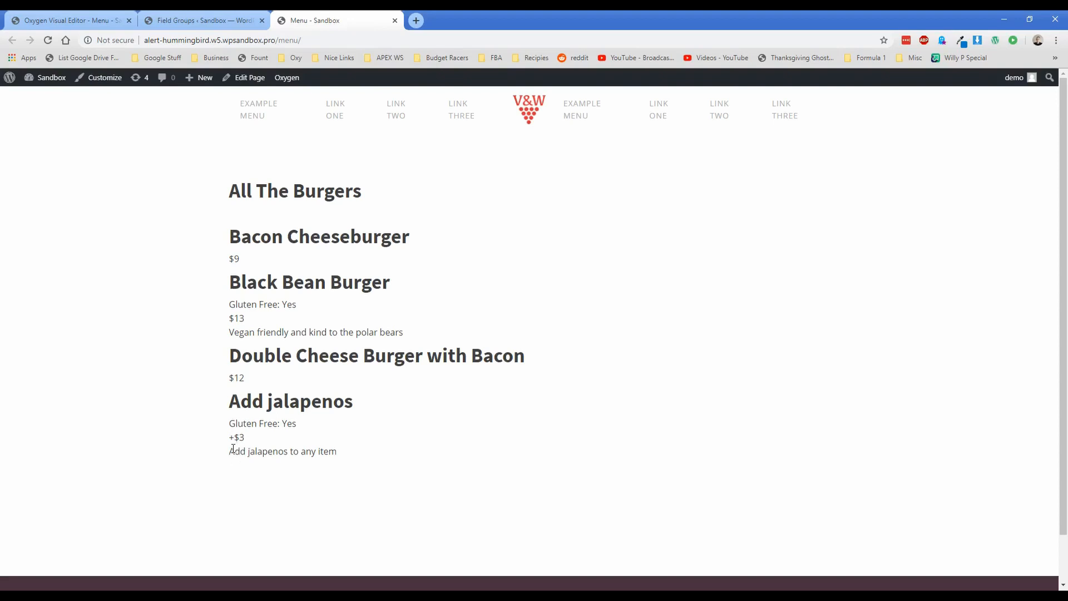
drag(229, 451, 333, 452)
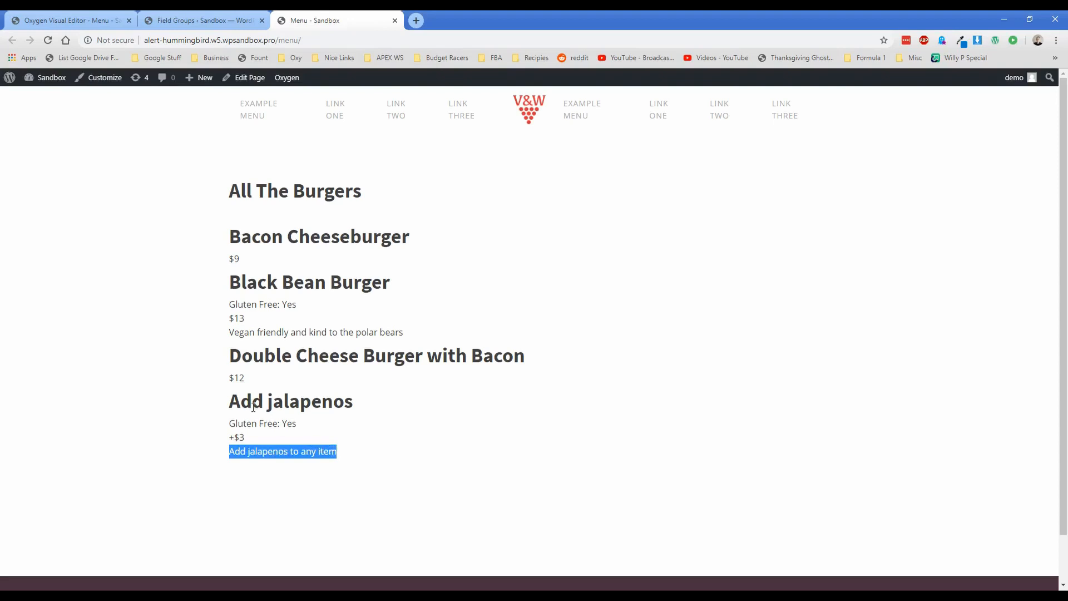
click(239, 388)
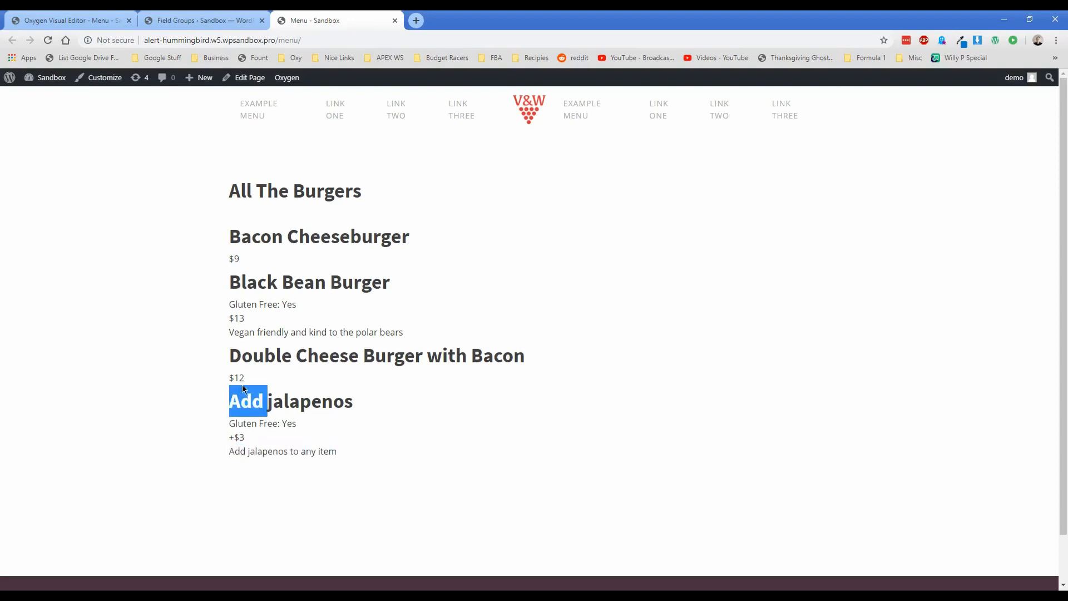
click(243, 389)
drag(229, 400, 264, 401)
click(255, 382)
Return to the Oxygen editor and delete the condition from the burger description text element
click(232, 14)
key(ctrl+shift+Tab)
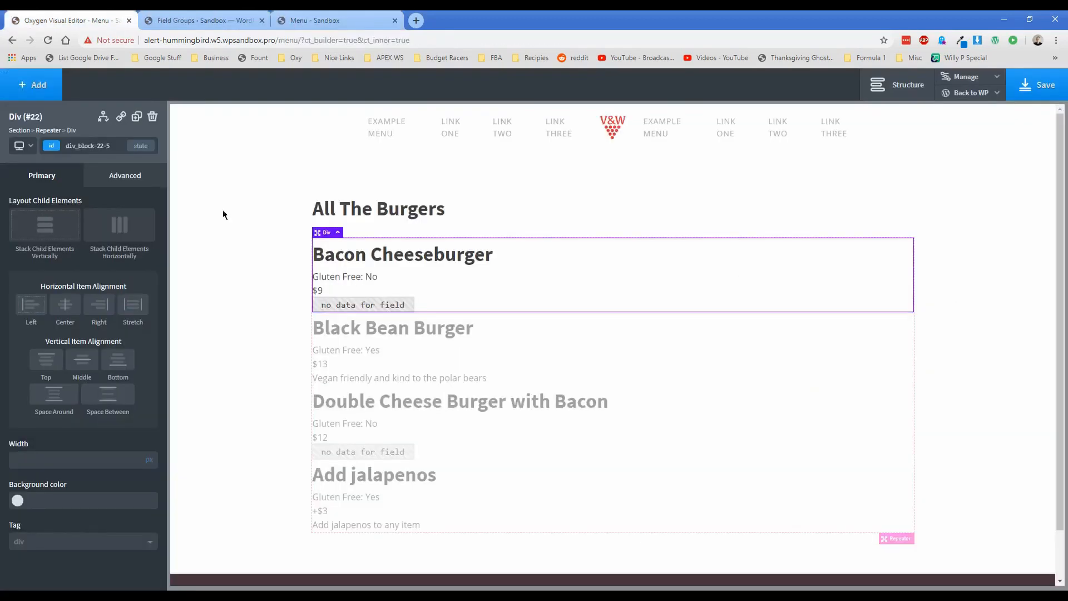
click(352, 305)
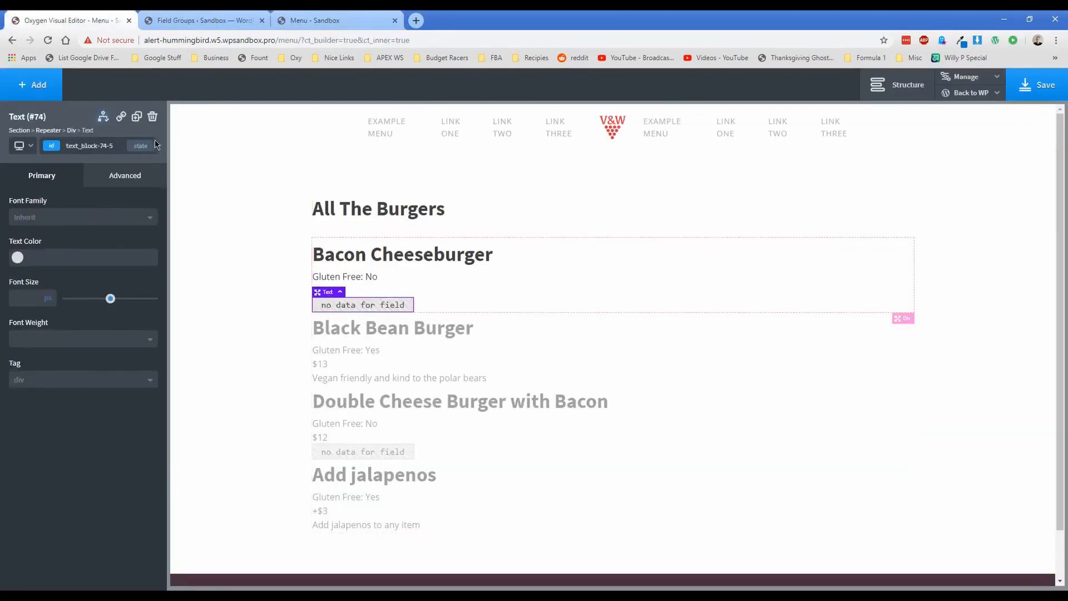
click(109, 118)
click(135, 154)
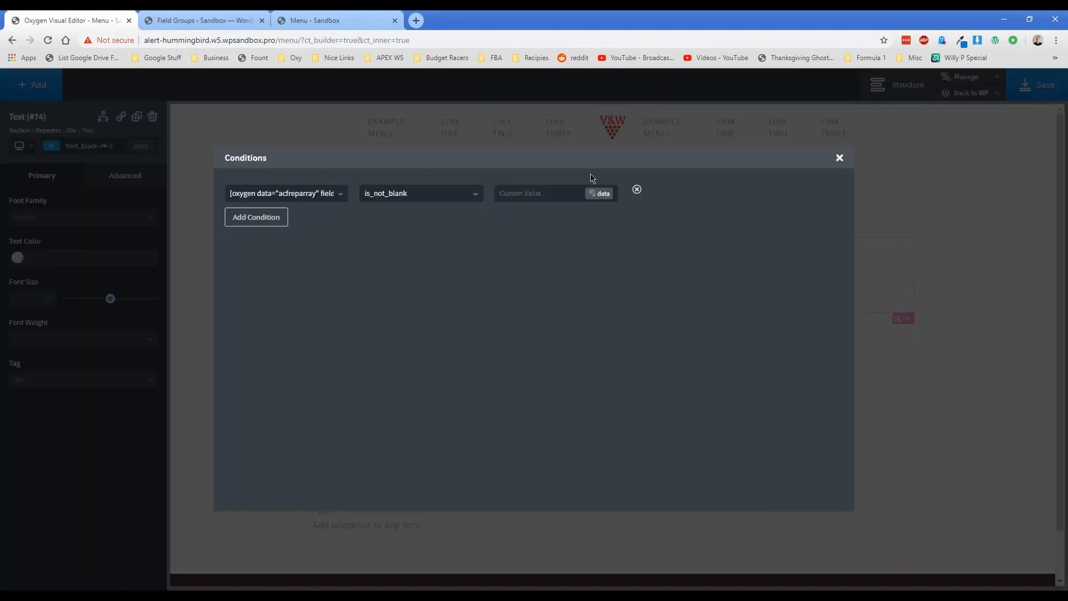
click(635, 192)
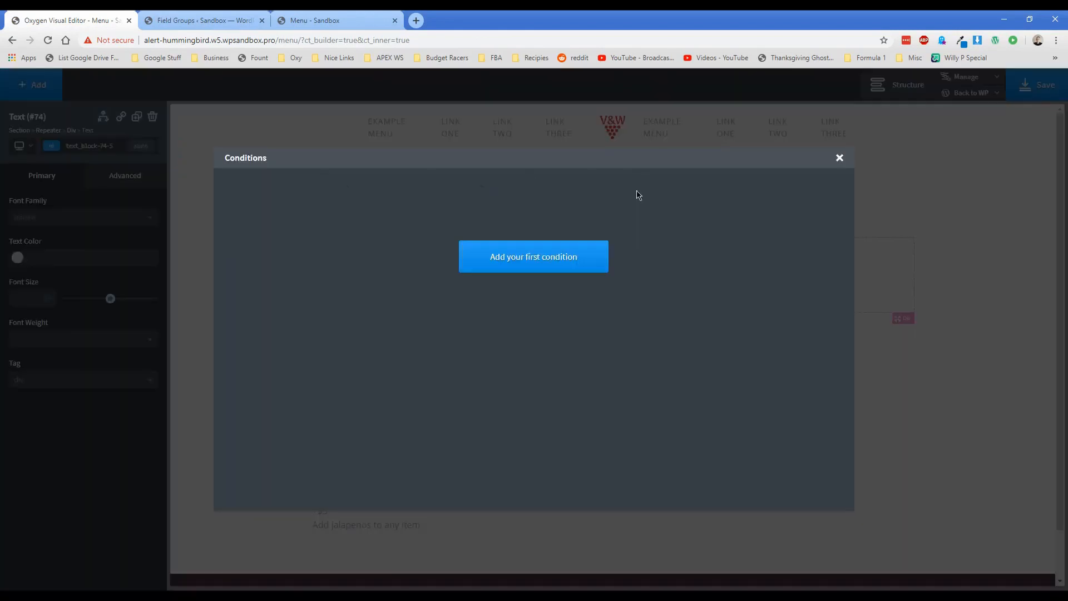
click(839, 157)
Reload the front-end Menu page and check the space below the Bacon Cheeseburger's price with the description condition removed
key(ctrl+shift+Tab)
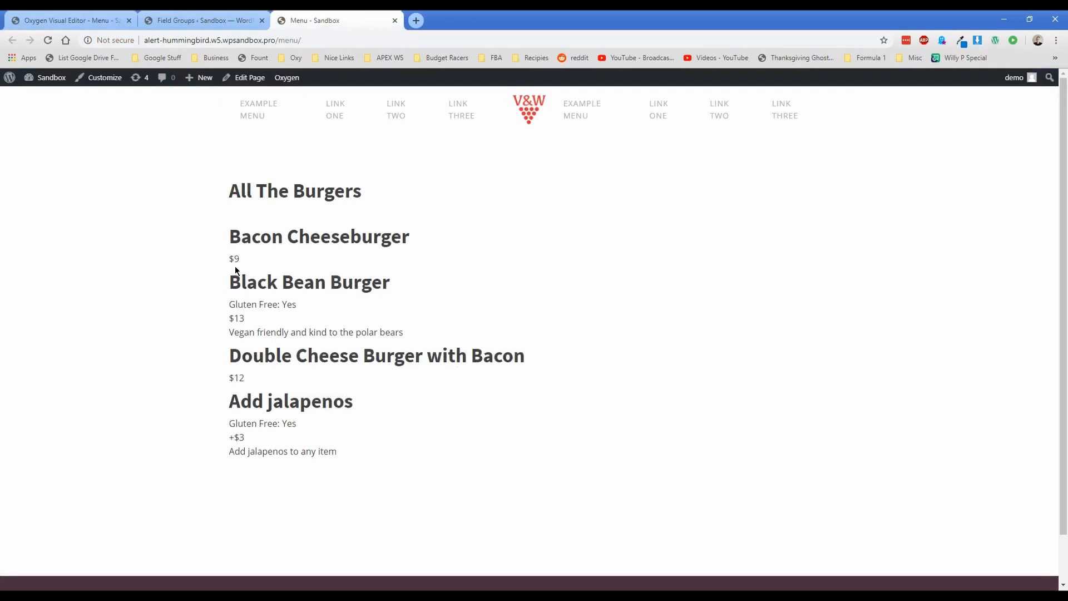
click(48, 40)
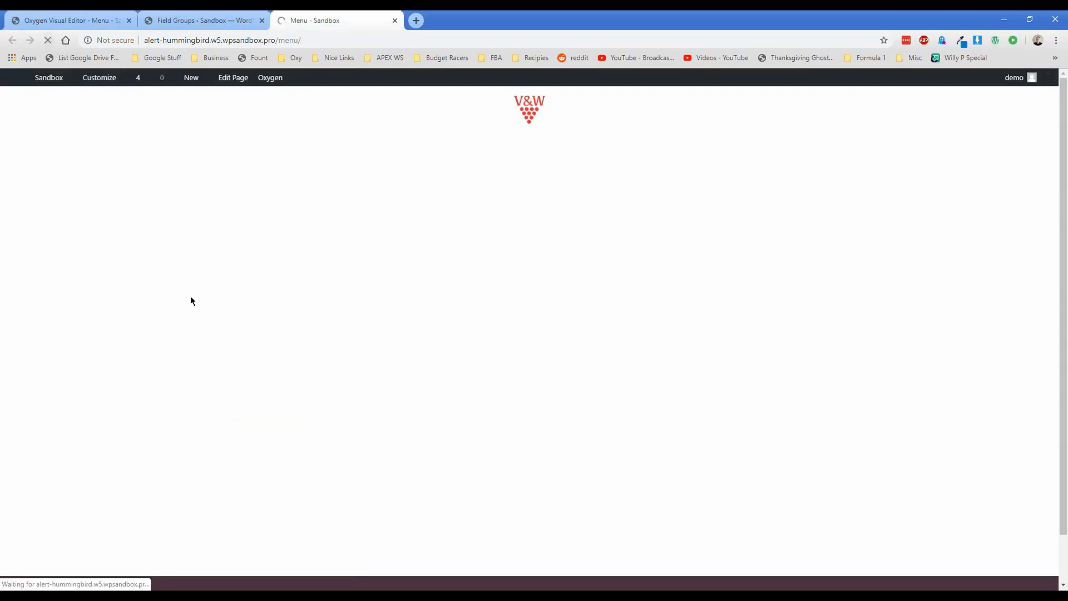
drag(230, 258, 248, 280)
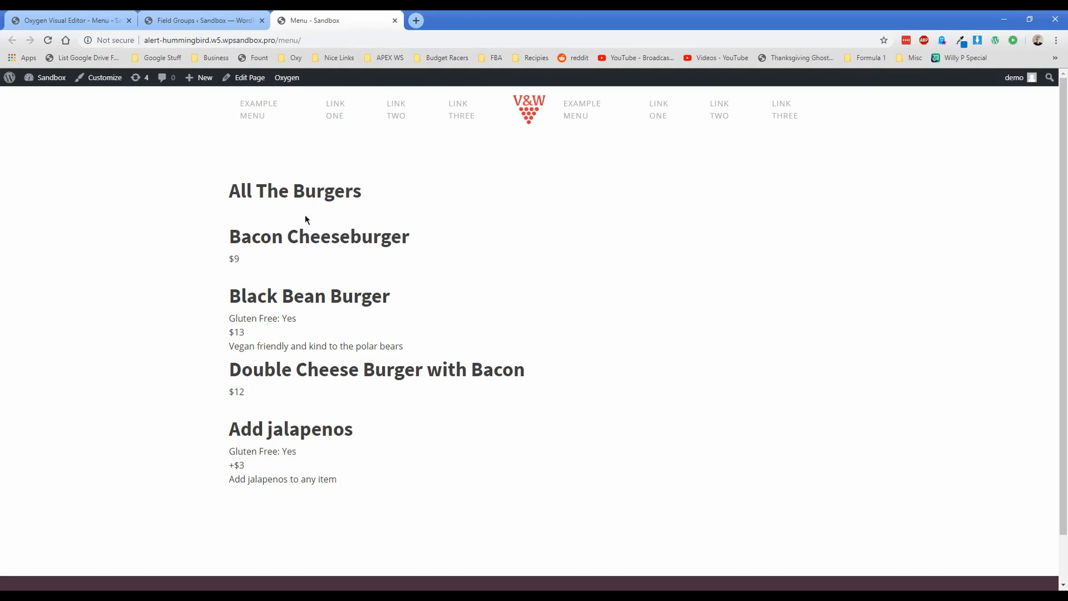
Return to the Oxygen editor and re-create the description text's dynamic data condition using the Burger Description repeater field
click(89, 20)
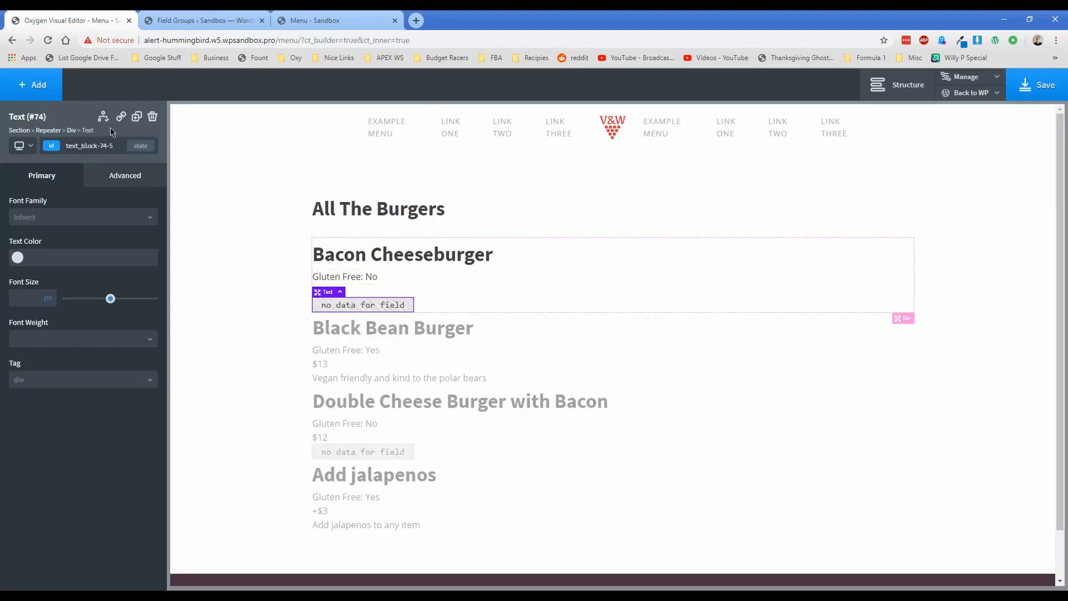
click(103, 117)
click(142, 155)
click(530, 256)
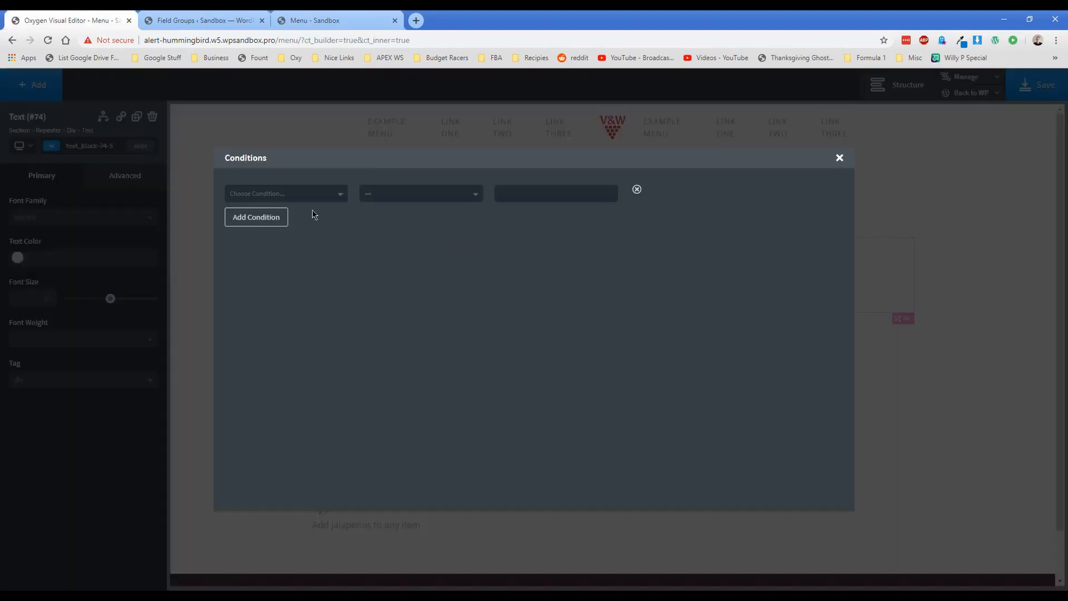
click(285, 193)
click(278, 401)
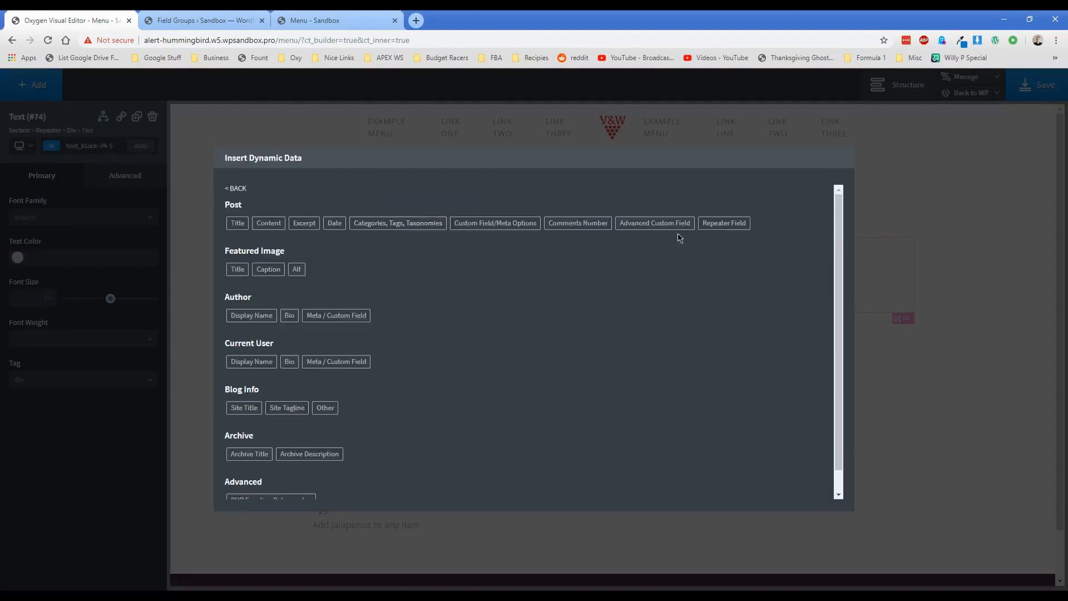
click(724, 222)
click(317, 216)
click(267, 236)
click(252, 250)
Set the re-created condition's operator to is_not_blank, close the conditions, and select the repeater's first div
click(413, 194)
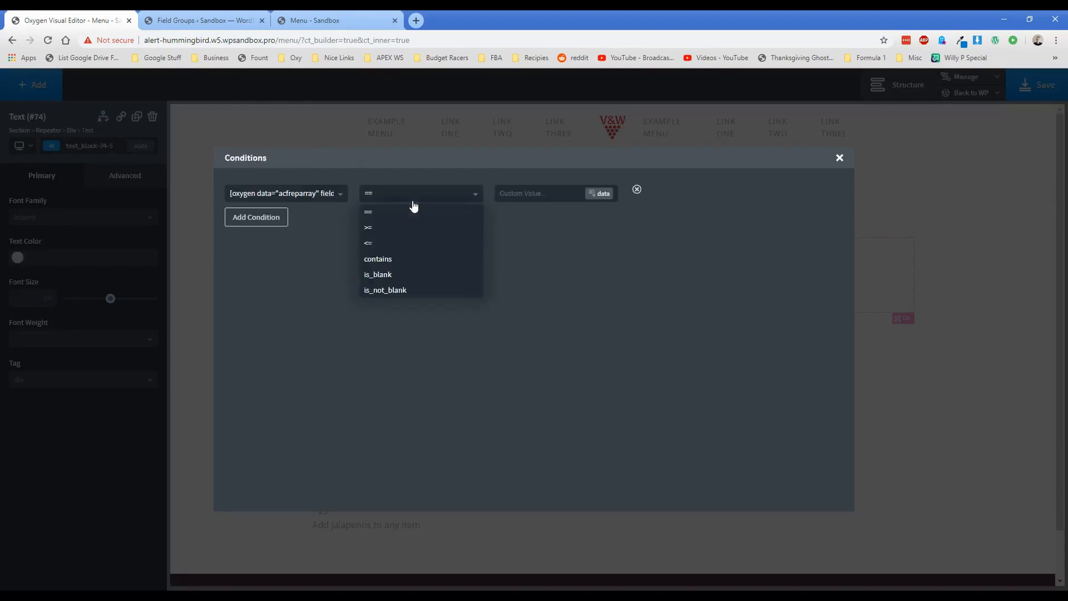
click(398, 290)
click(839, 158)
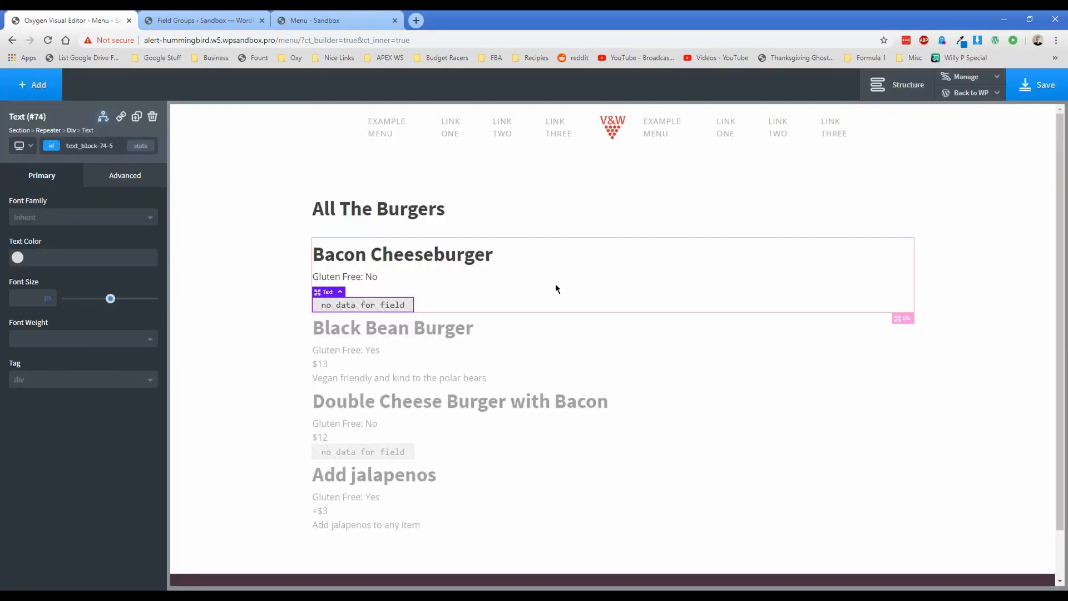
click(550, 280)
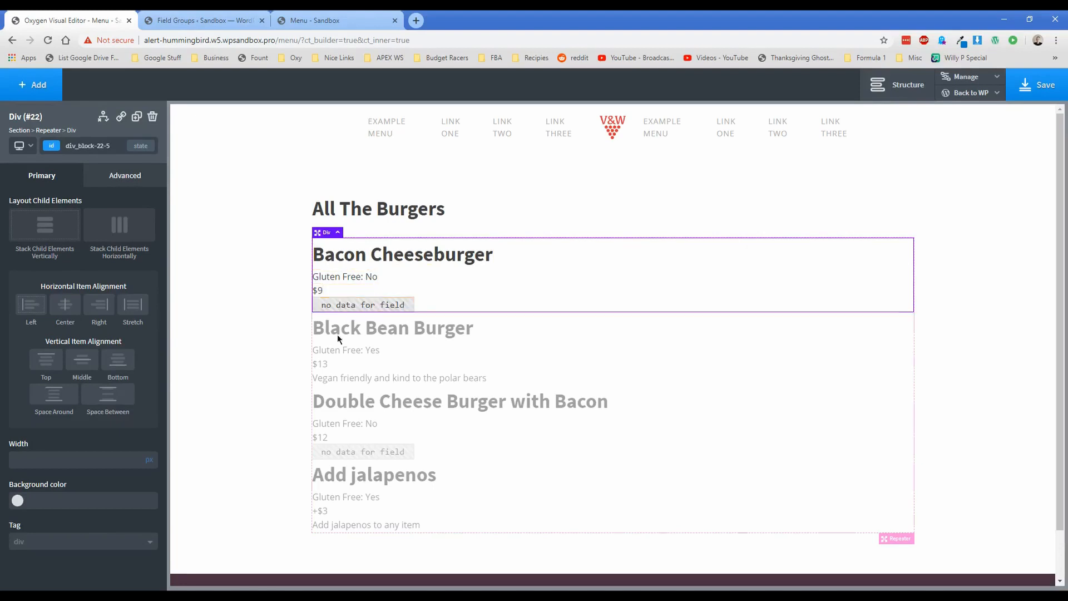
Select the burgers section and add a text element to it below the repeater
click(275, 309)
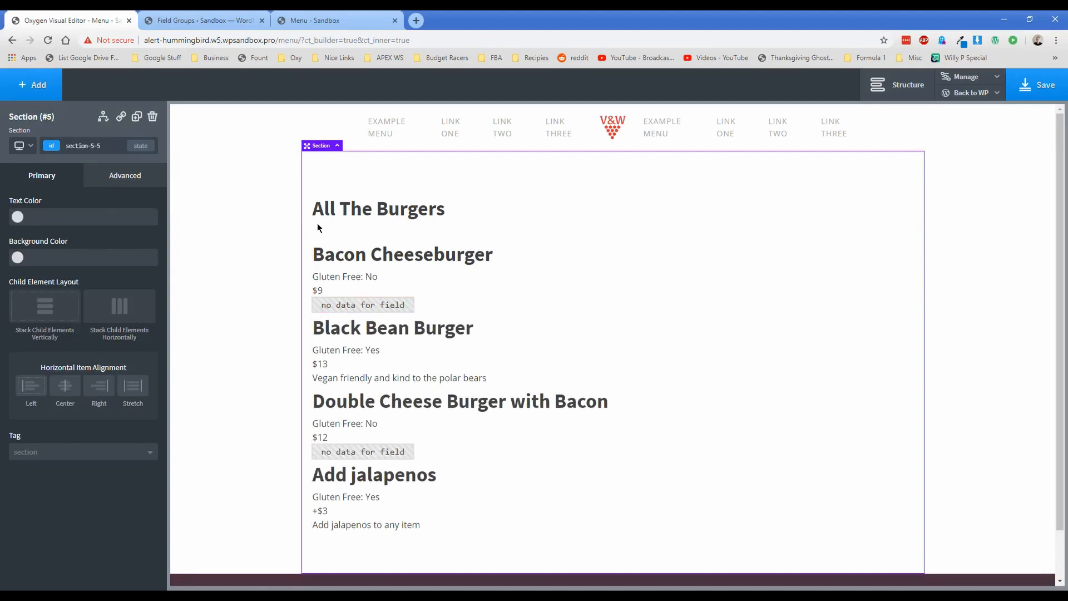
click(32, 85)
click(114, 270)
scroll(342, 470, down, 1)
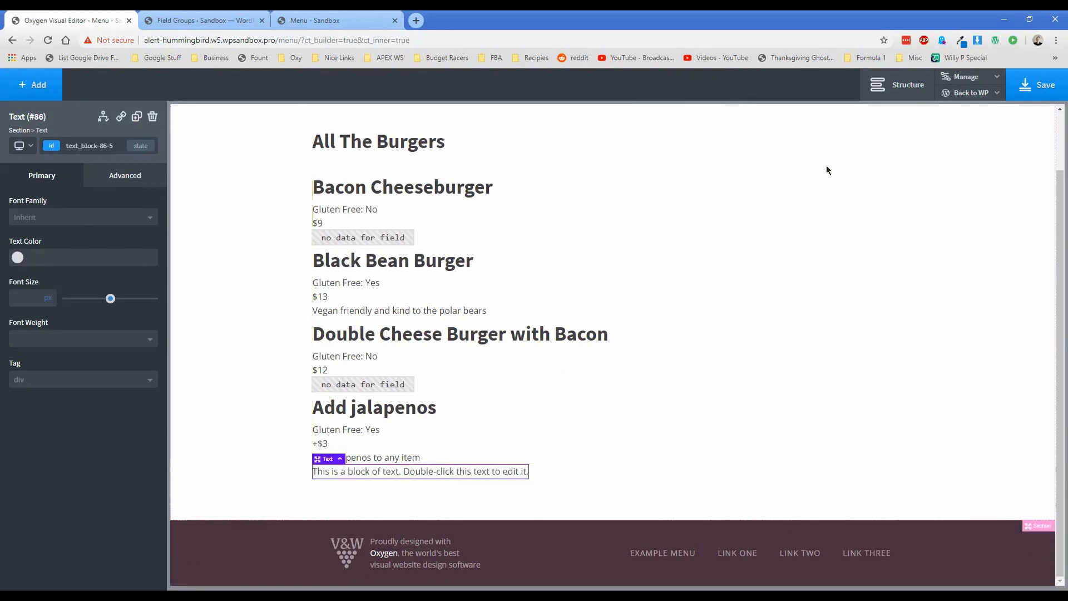
Show the page structure and add a small bottom gap between the repeater and the text element below it
click(897, 85)
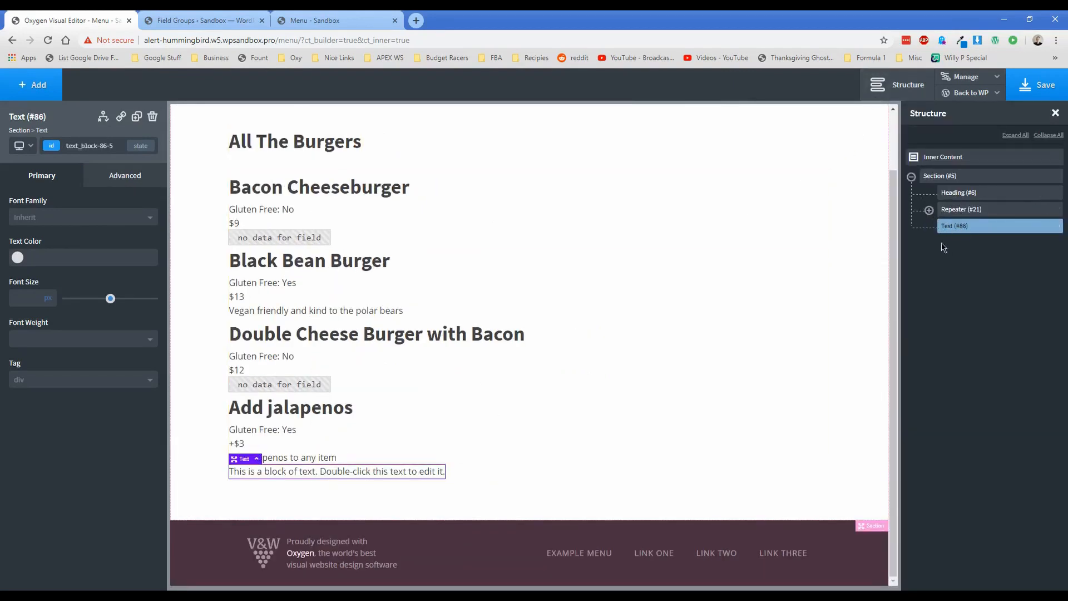
click(486, 461)
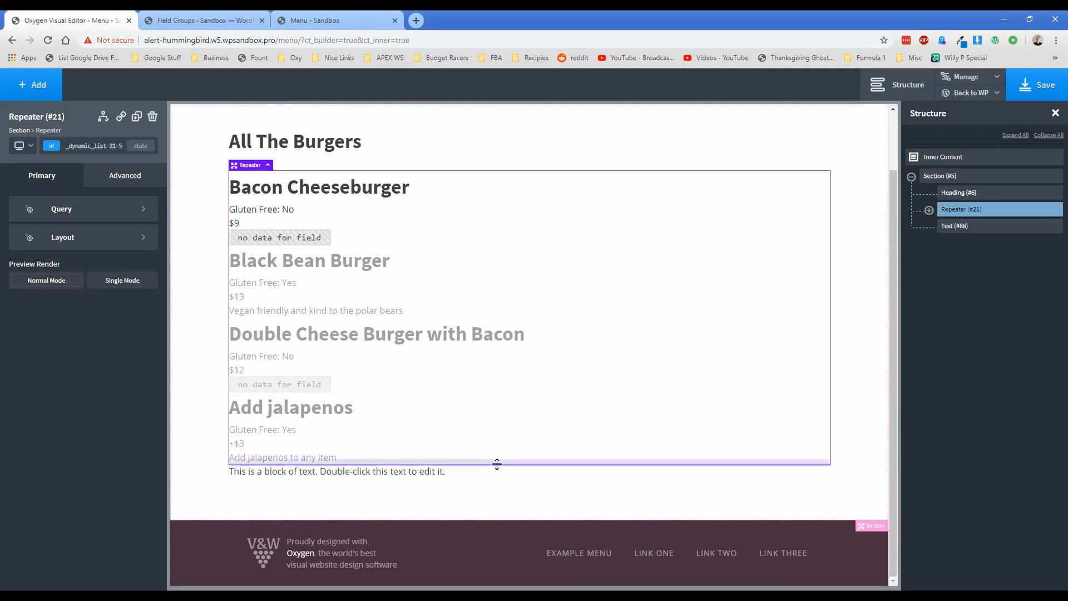
drag(496, 465, 495, 485)
Replace the placeholder of the text element below the repeater with the Section Description advanced custom field
double_click(342, 493)
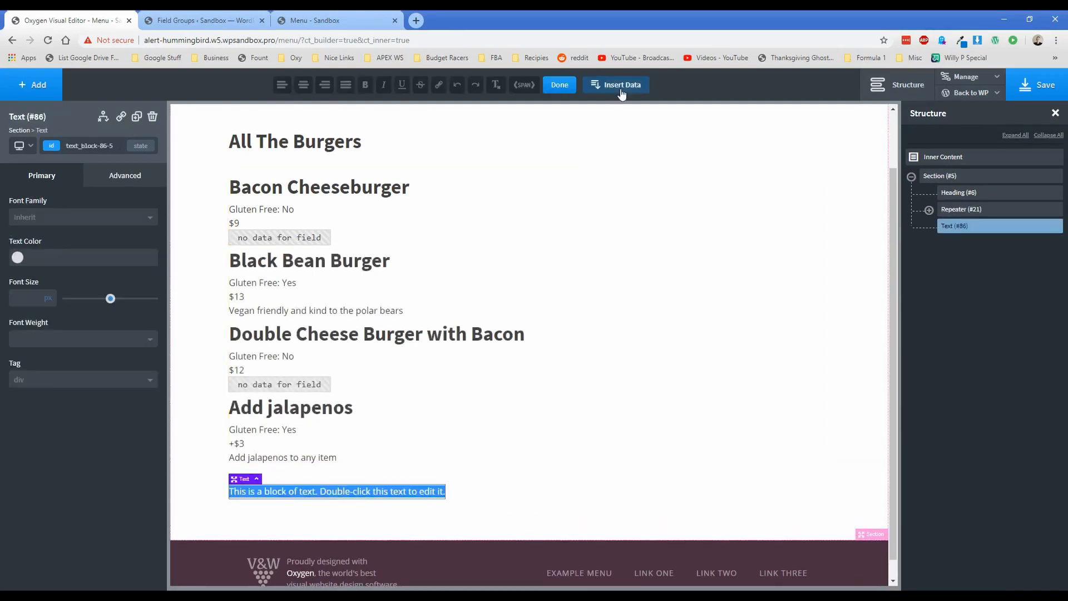
click(619, 88)
click(654, 214)
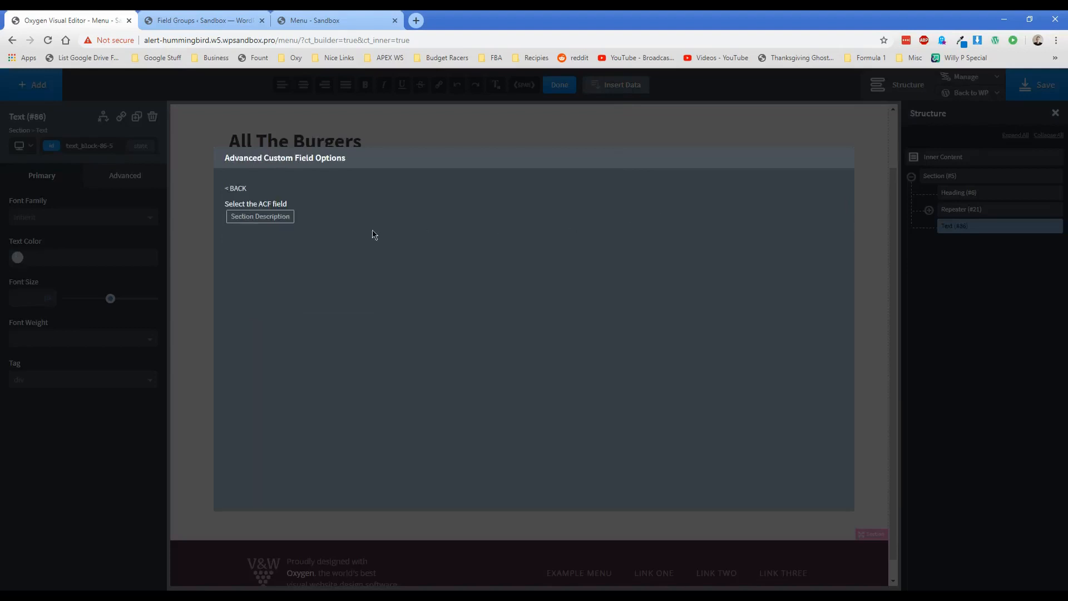
click(256, 222)
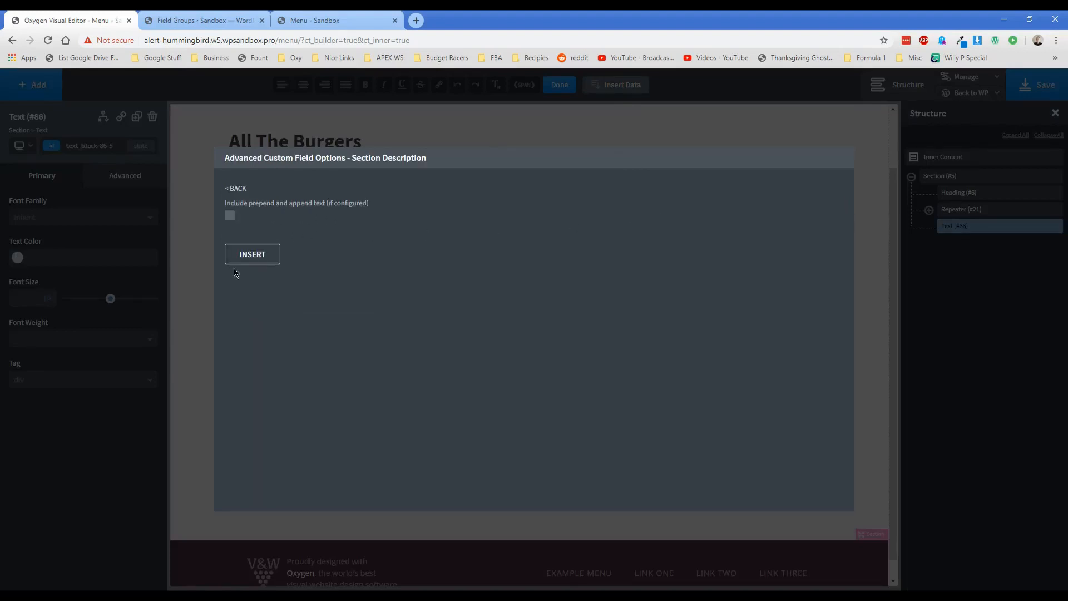
click(252, 257)
click(182, 411)
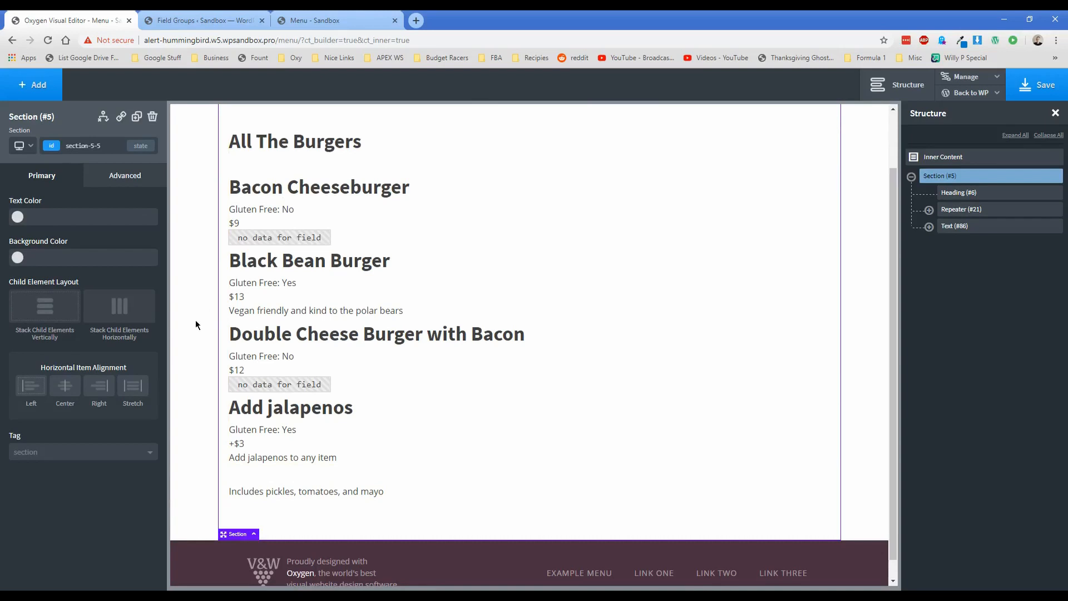
Save the page and hide the page structure
scroll(196, 320, up, 1)
click(1023, 85)
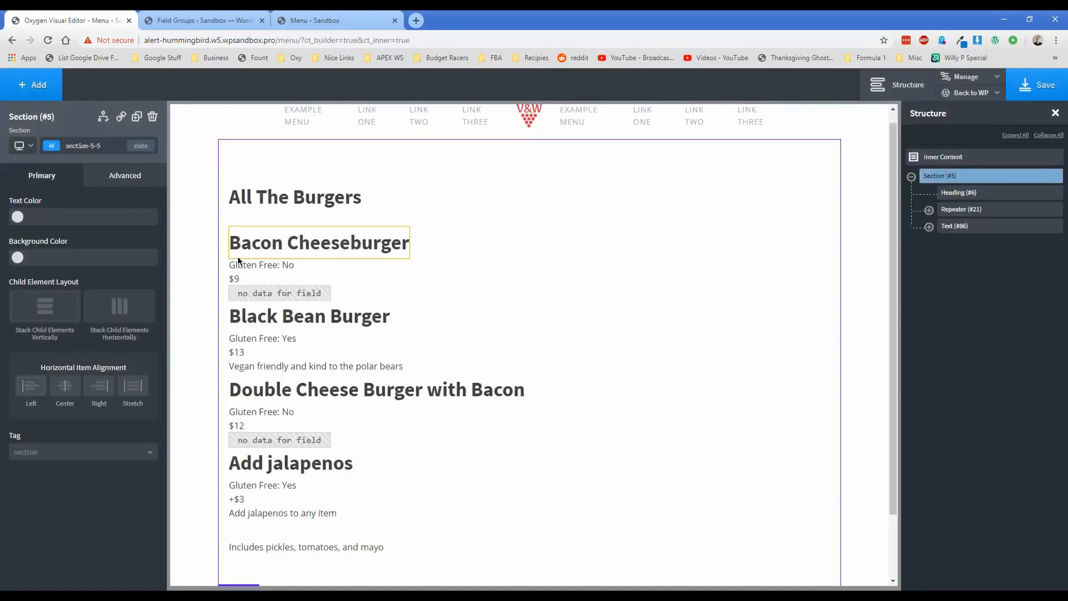
click(896, 85)
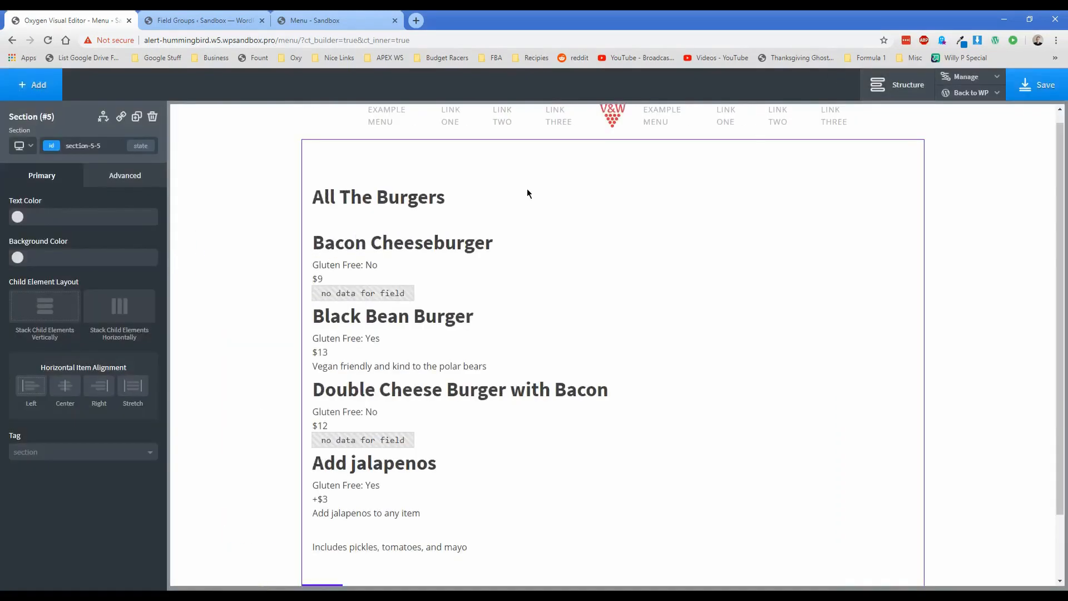
Show the page structure, expand the repeater's div and wrap the burger name heading in a new div
click(559, 256)
click(892, 88)
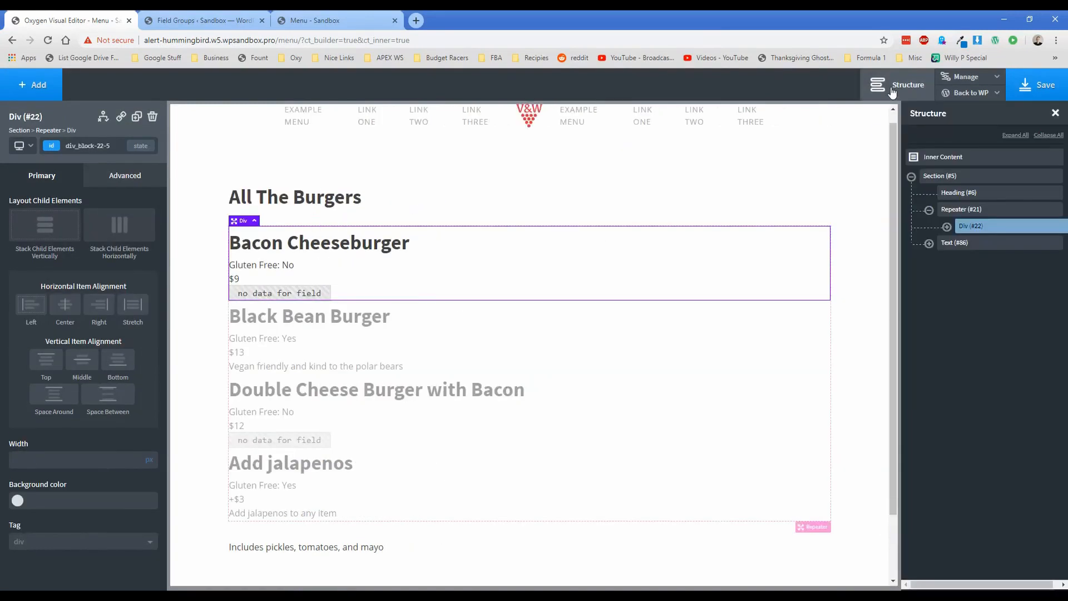
click(946, 226)
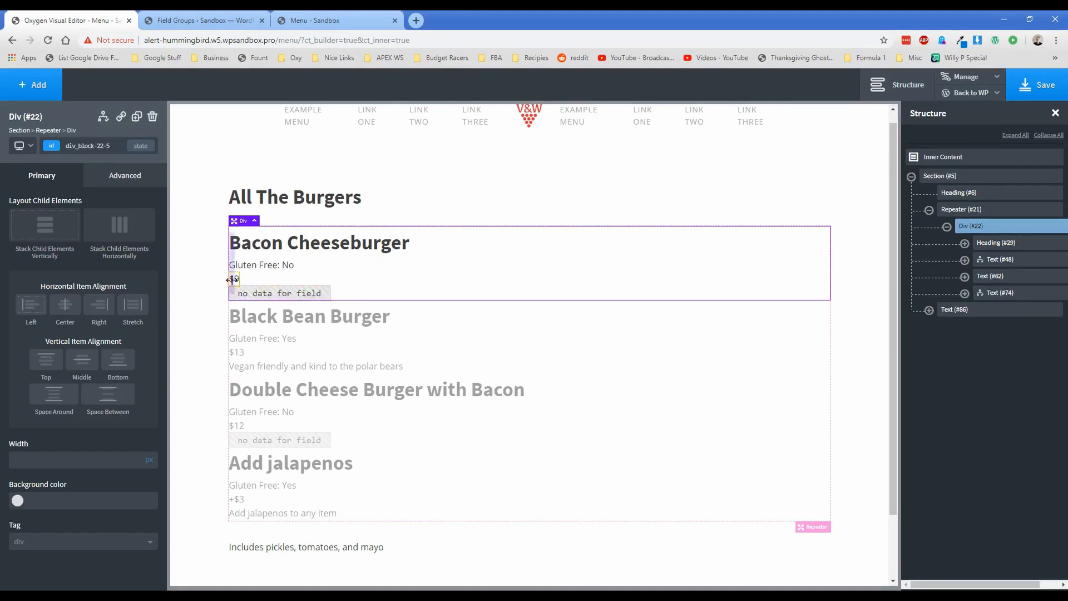
click(297, 292)
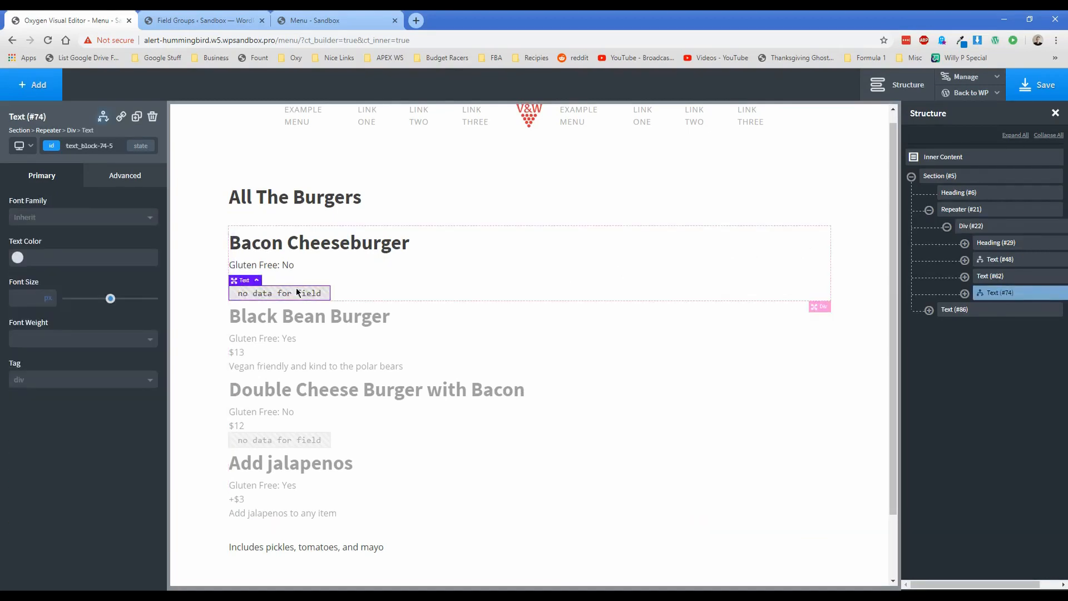
click(442, 278)
click(372, 252)
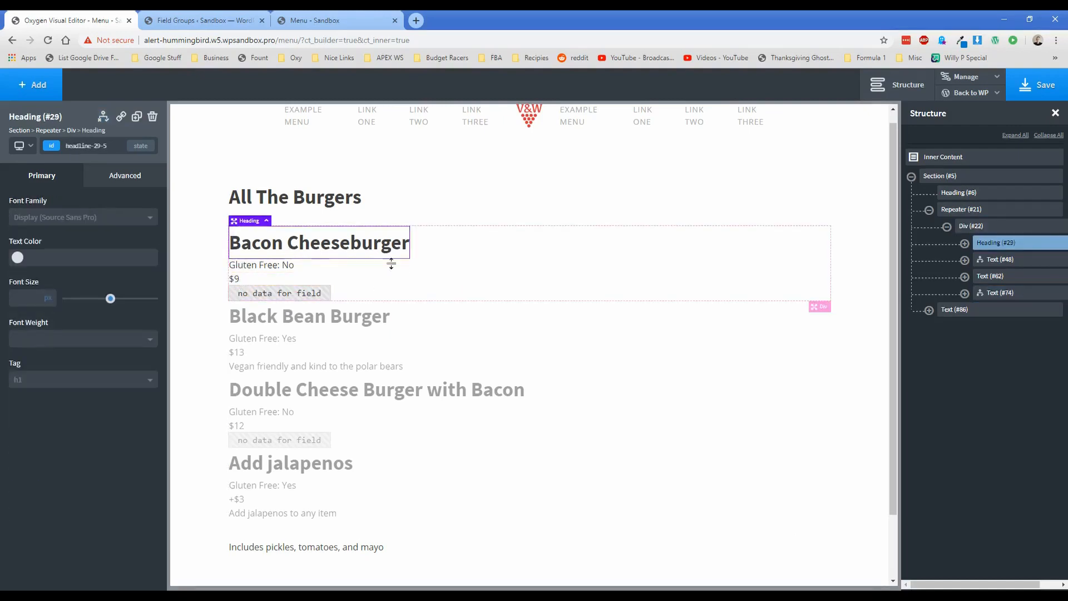
click(1064, 243)
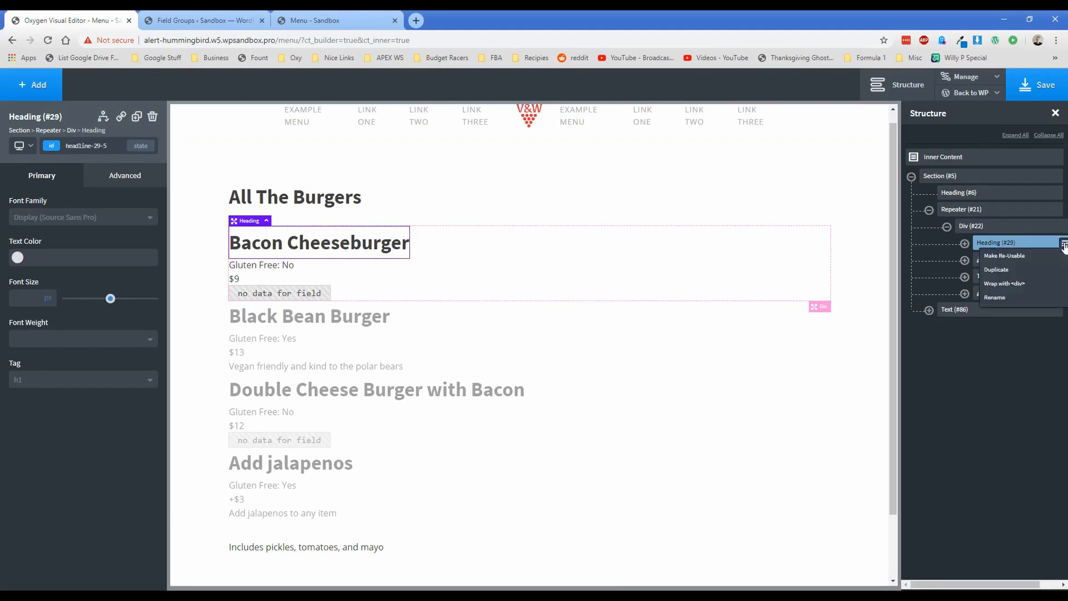
click(1012, 284)
Move the gluten-free text and the description text into the new div below the burger name heading, leaving the price outside
click(986, 277)
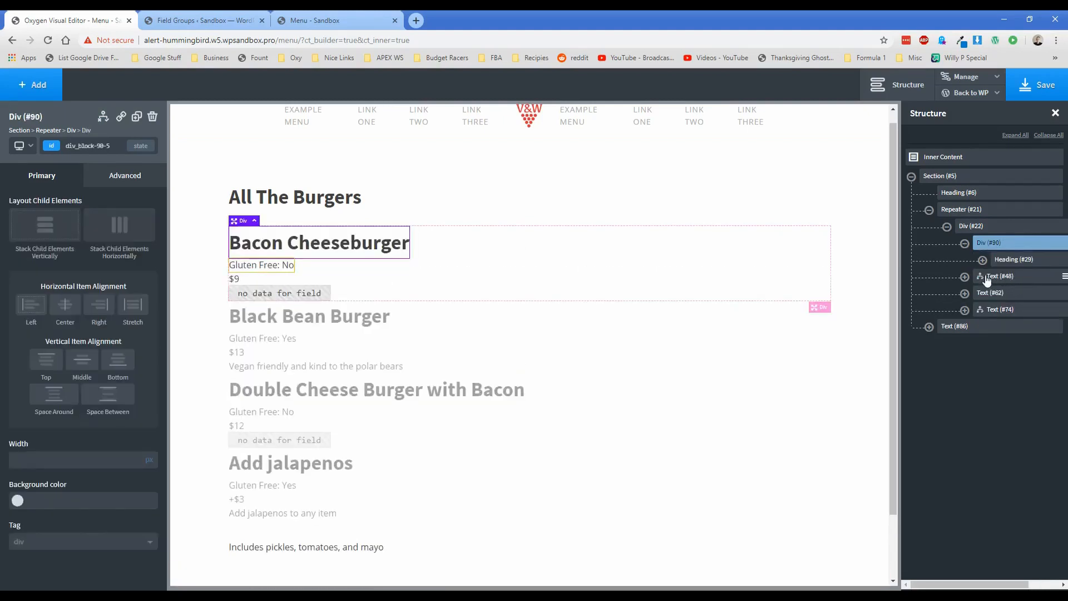
drag(986, 278, 1008, 280)
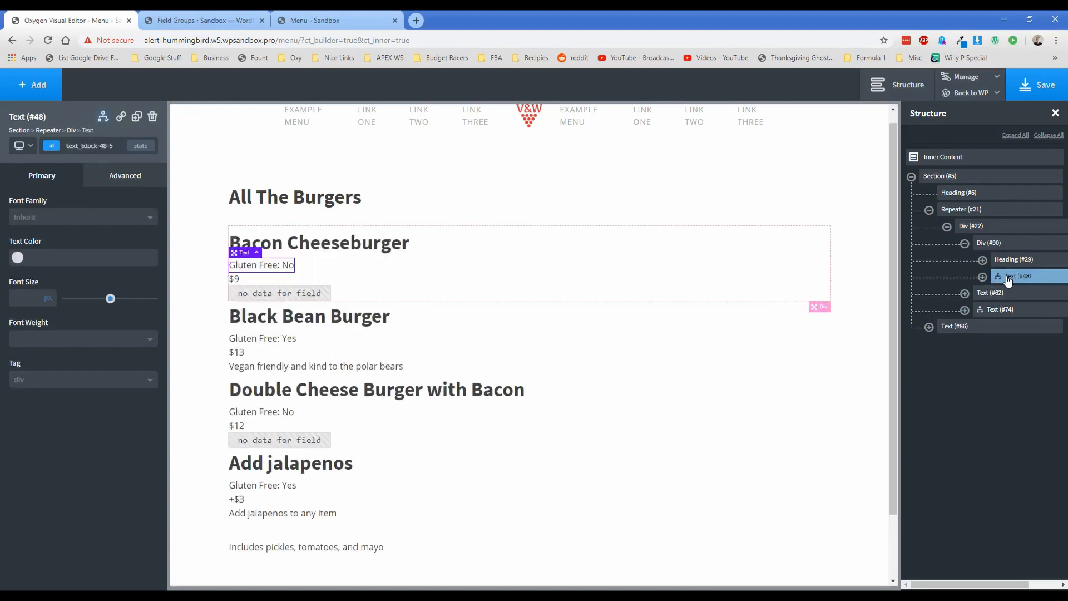
click(995, 311)
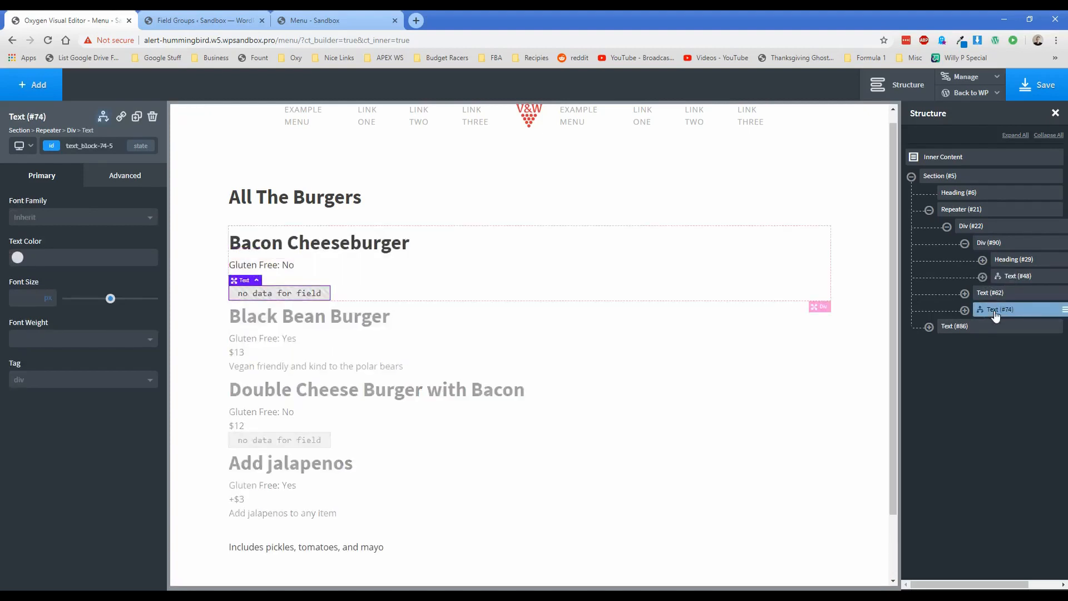
drag(995, 316, 1016, 296)
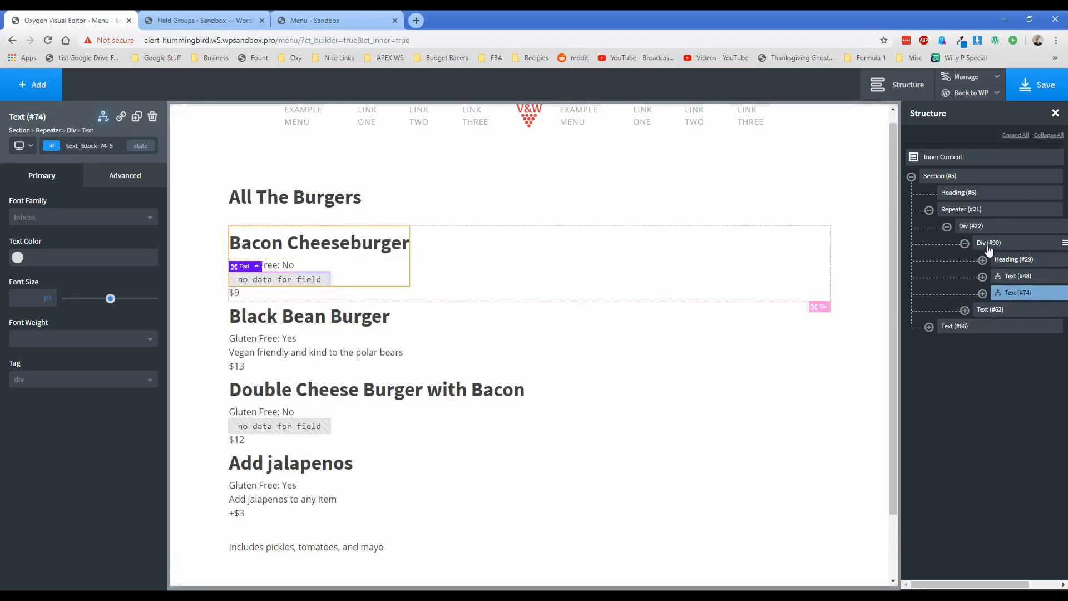
click(989, 248)
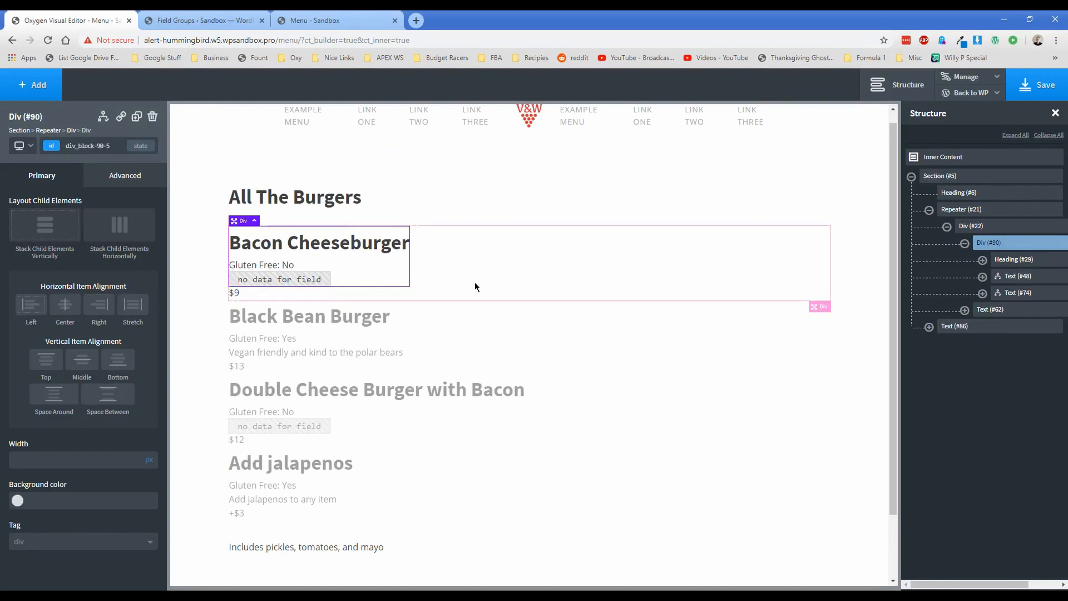
Stack the repeater div's children horizontally with middle vertical alignment and space between them
click(970, 228)
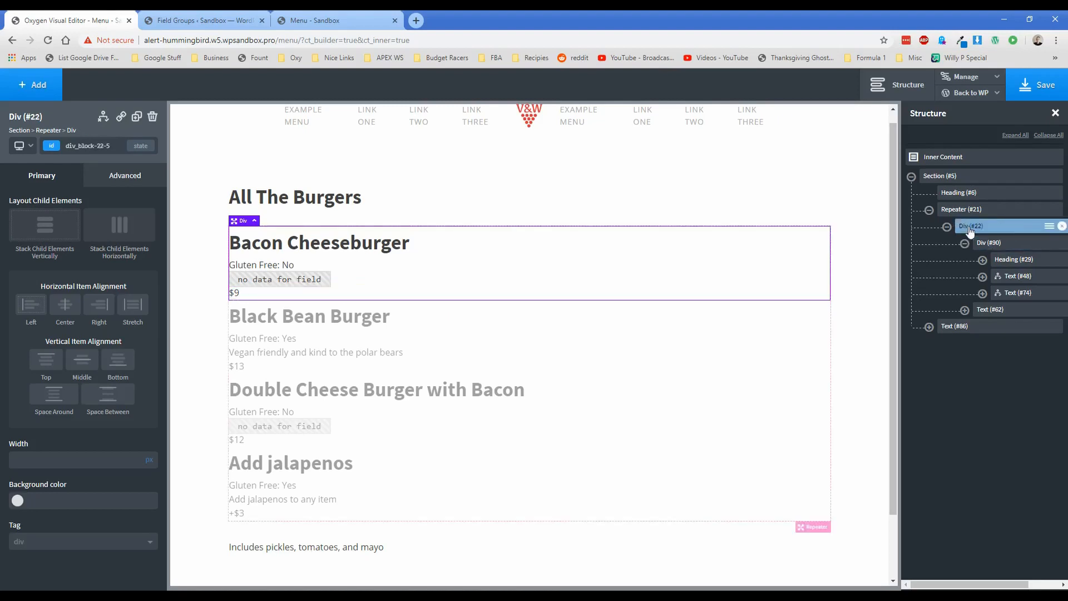
click(124, 230)
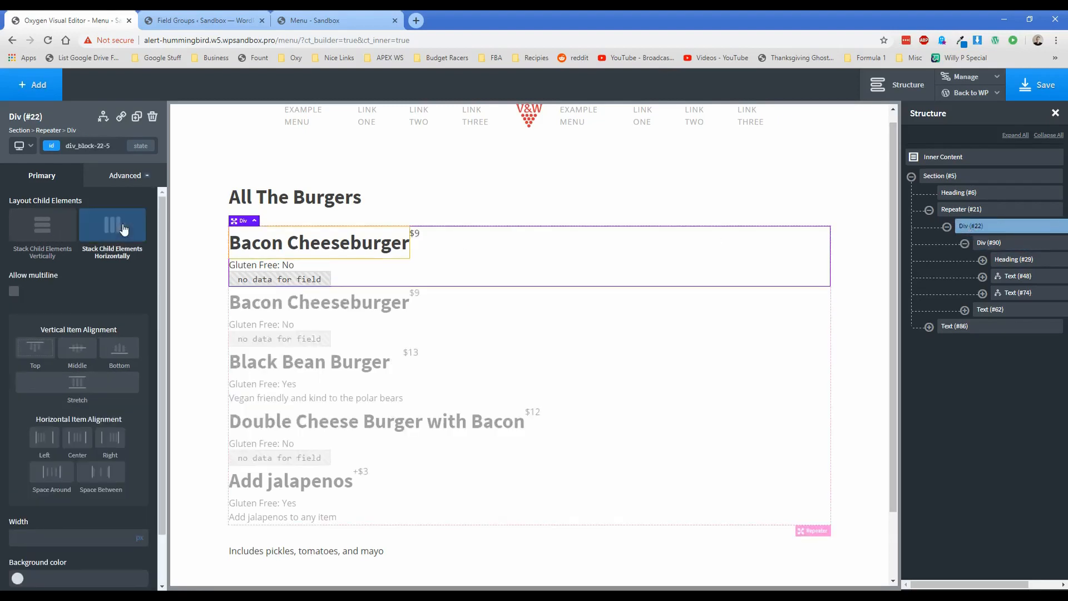
click(77, 350)
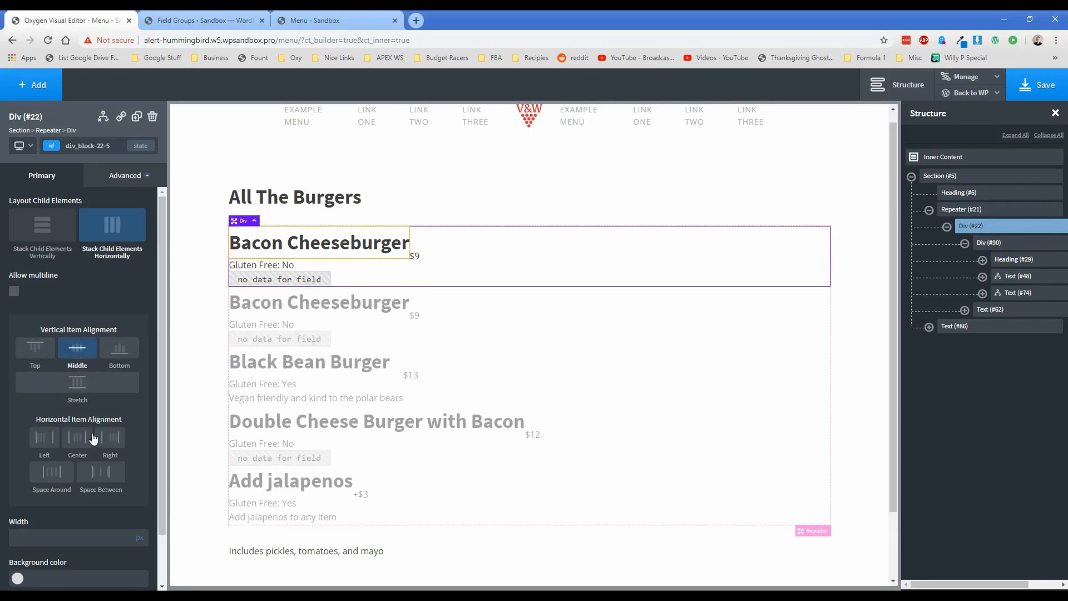
click(100, 479)
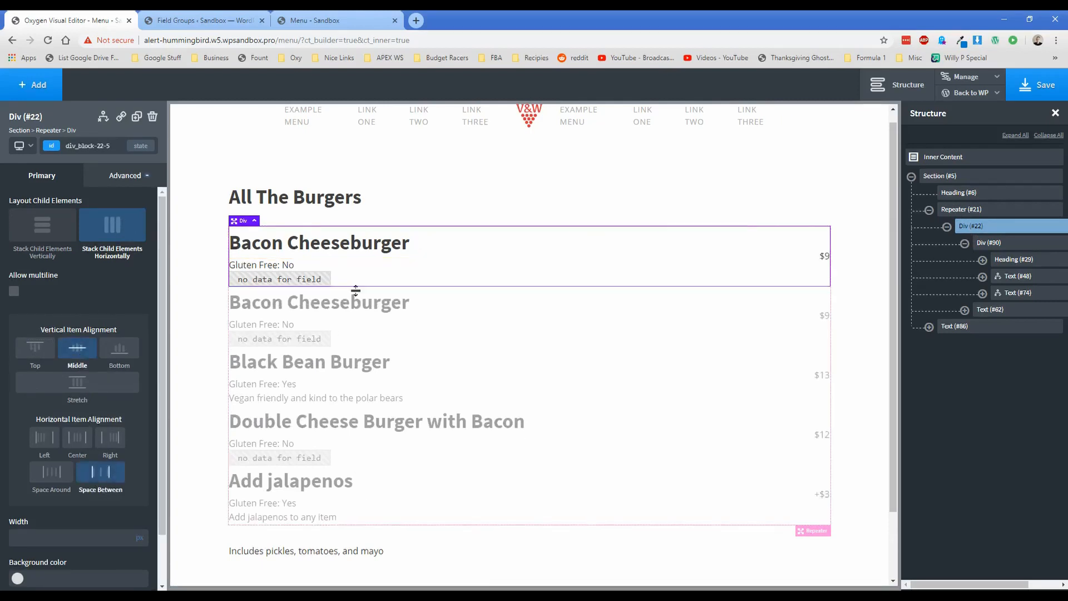
Set the width of the div around the burger name, gluten-free label and description to 50%
click(390, 272)
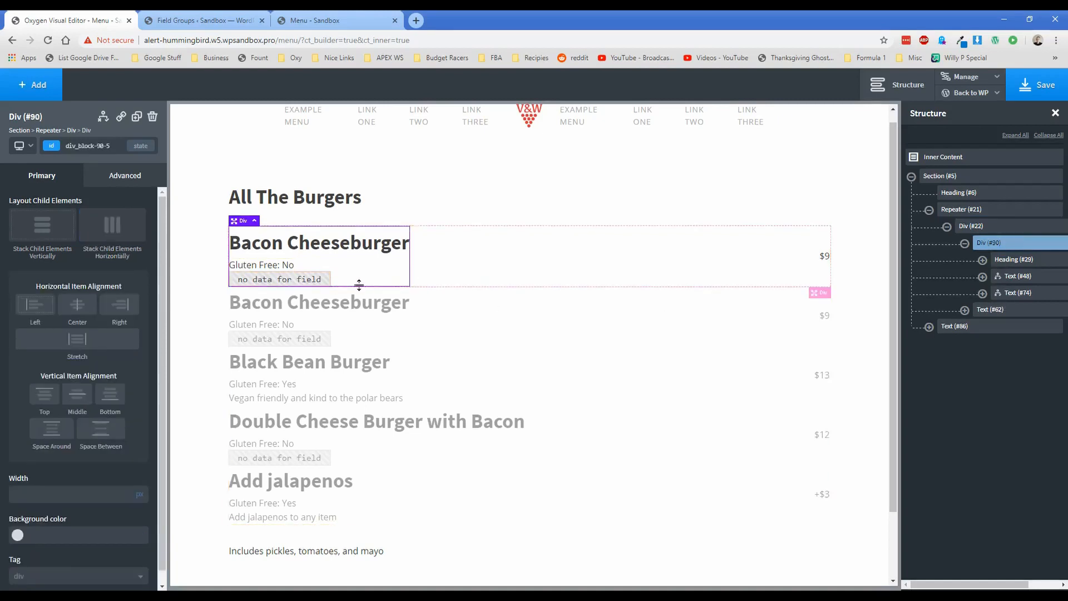
click(141, 495)
click(101, 490)
text(50)
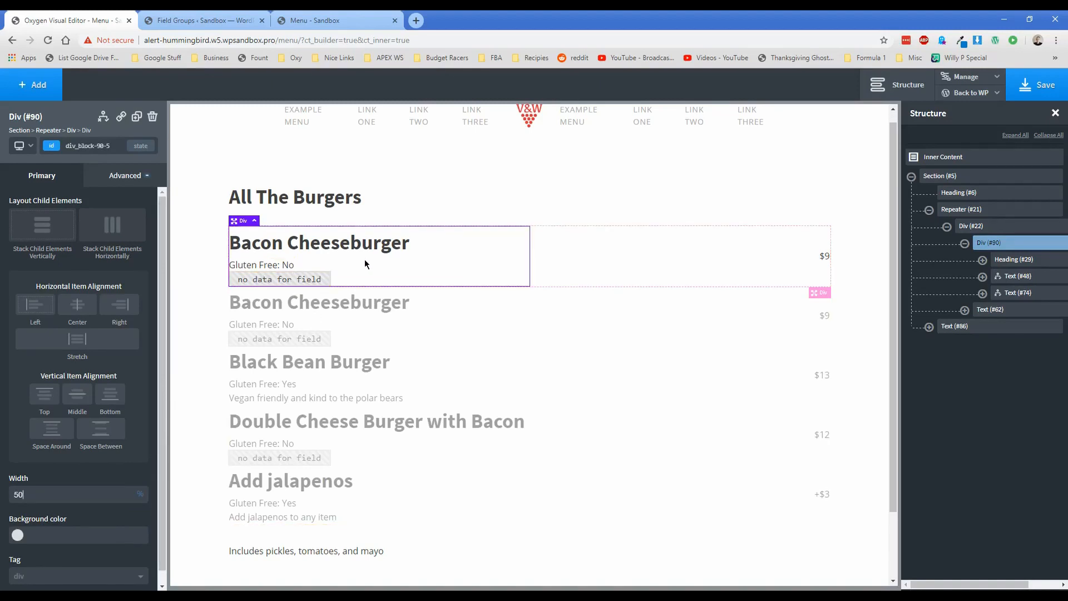
Set the price text's font size to 25 px and give it a bold font weight
click(823, 253)
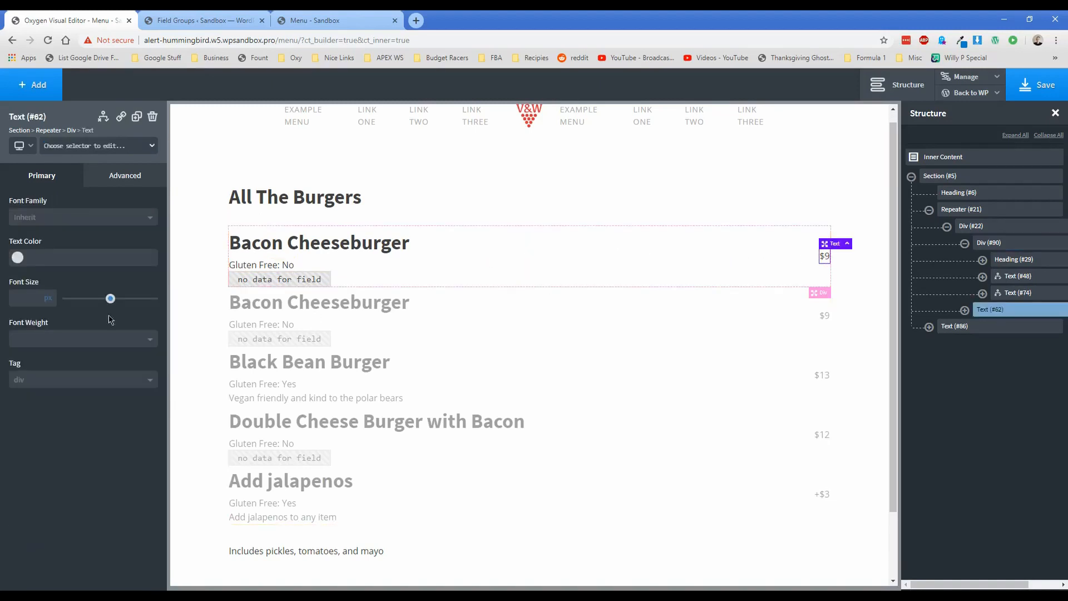
drag(109, 299, 90, 304)
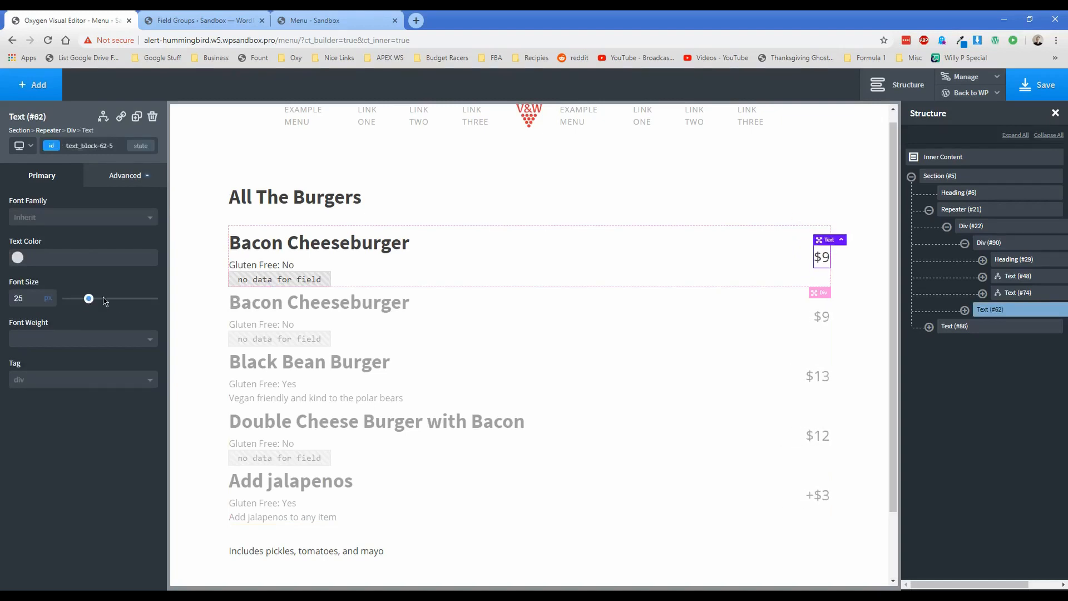
click(80, 339)
click(46, 467)
Set the padding of the repeater's outer div to 25 px on all sides
click(583, 258)
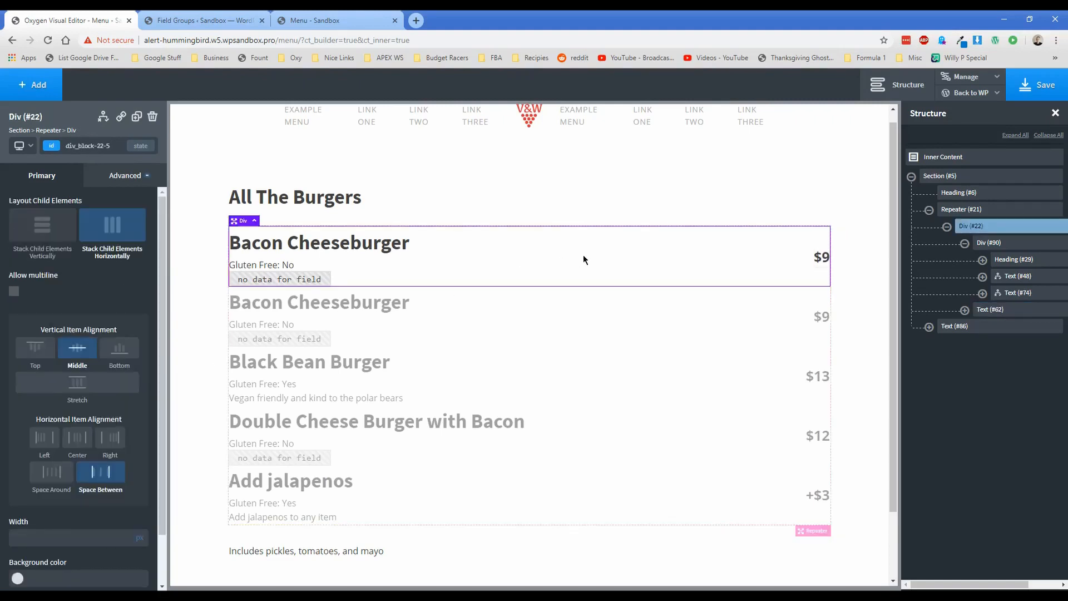
click(126, 176)
click(66, 243)
click(39, 242)
text(25)
click(44, 291)
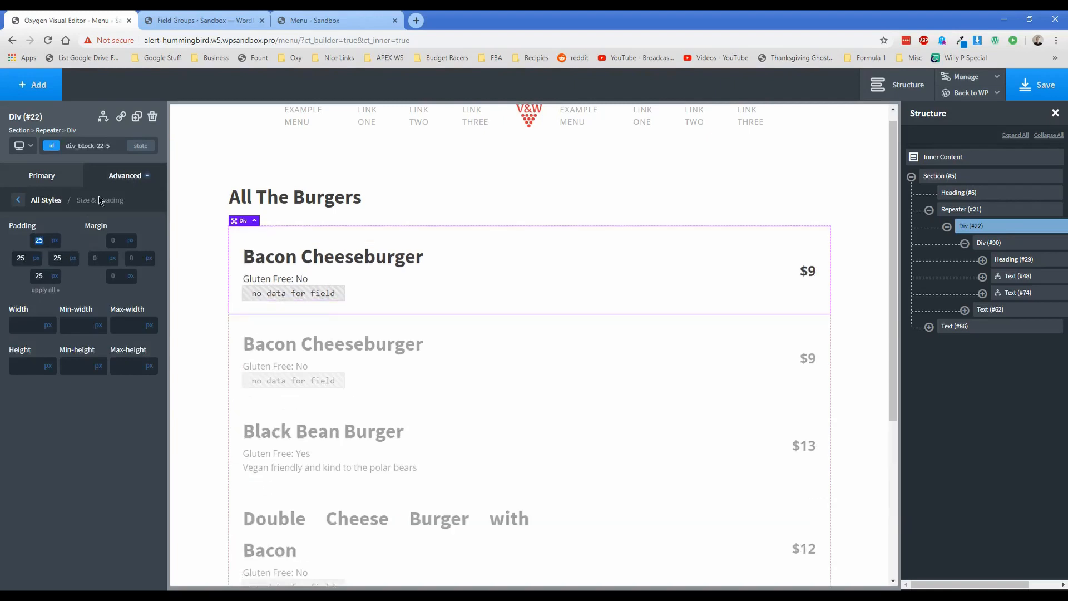
Give the repeater's outer div a box shadow with color rgba(0,0,0,0.5), horizontal offset 0, vertical offset 4 px and blur 10 px
click(118, 184)
click(95, 353)
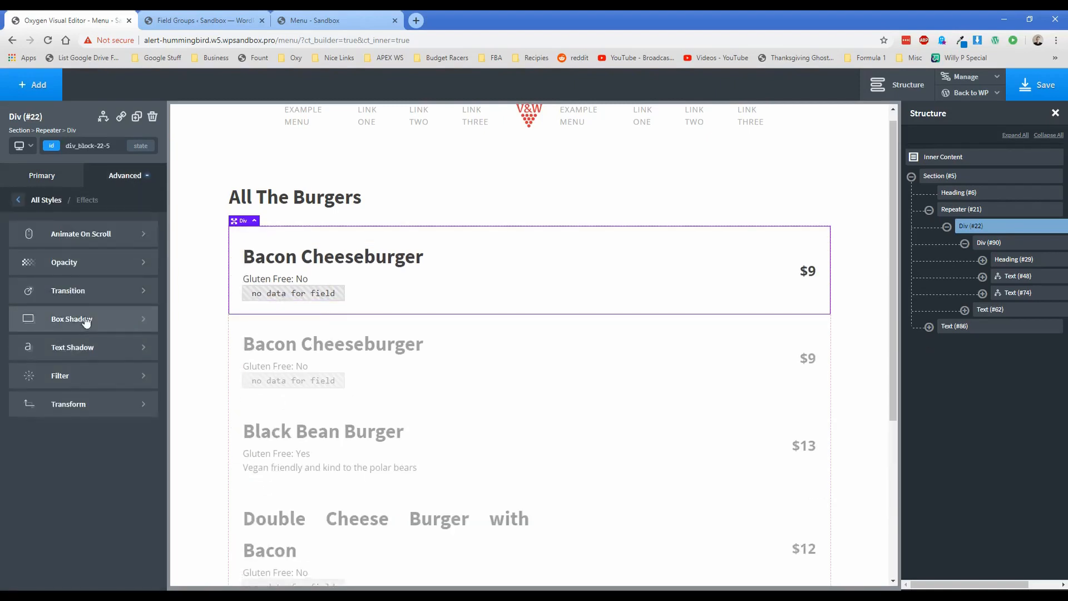
click(86, 326)
click(59, 273)
text(#000)
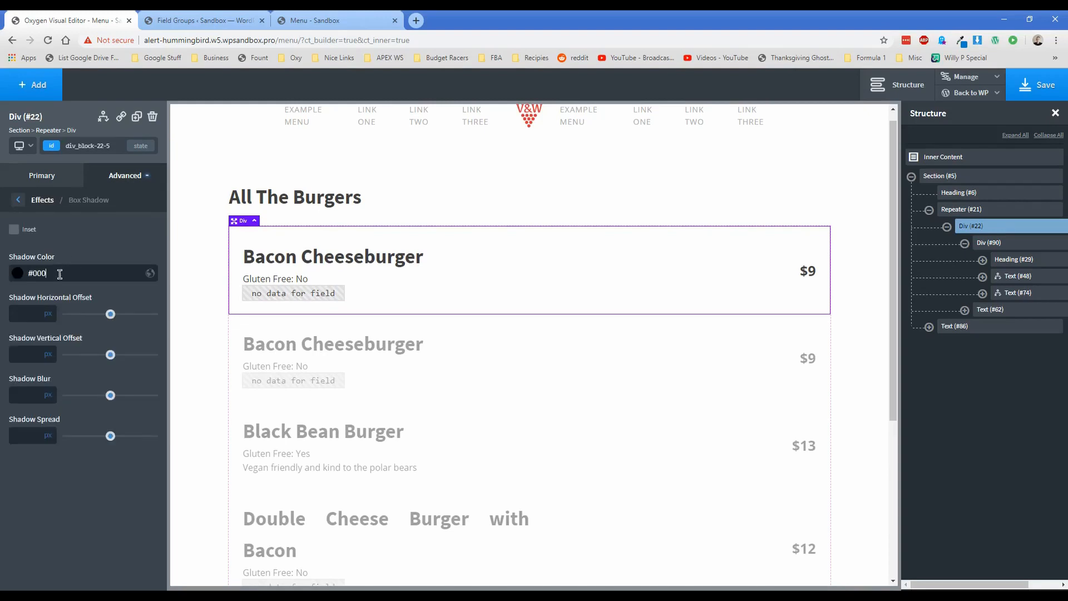
key(Tab)
text(0)
key(Tab)
text(4)
key(Tab)
text(10)
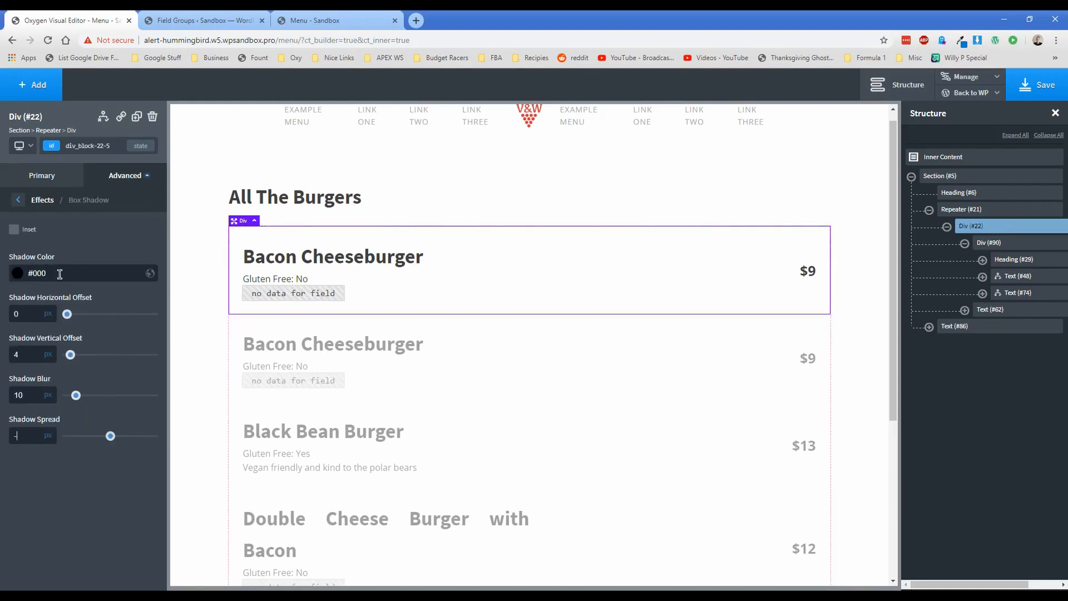
click(17, 273)
drag(67, 379, 66, 379)
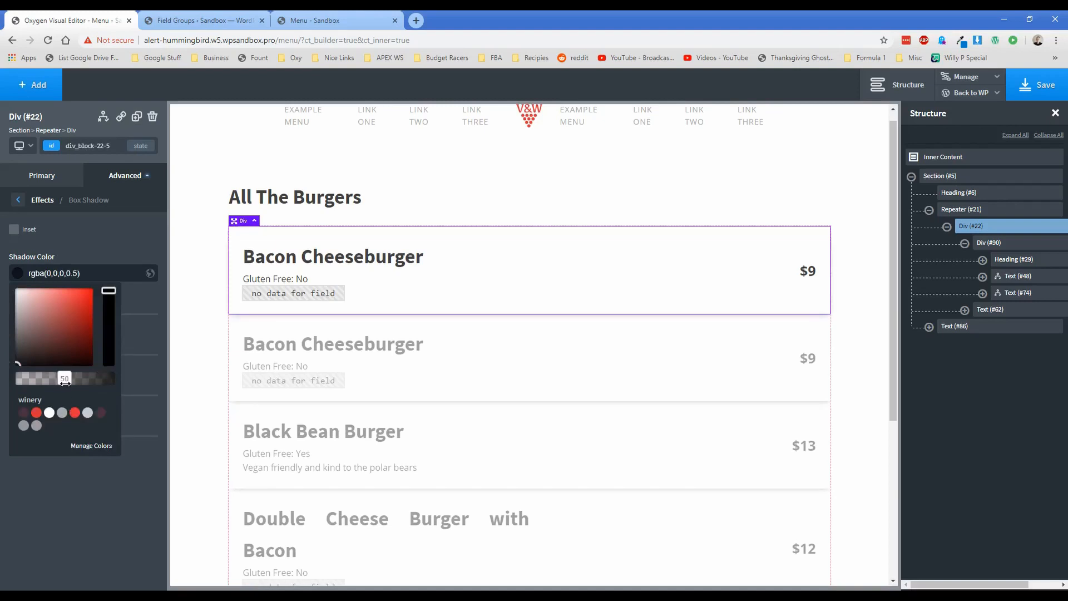
click(42, 210)
Round the corners of the repeater's outer div with a border radius of 25 px
click(18, 200)
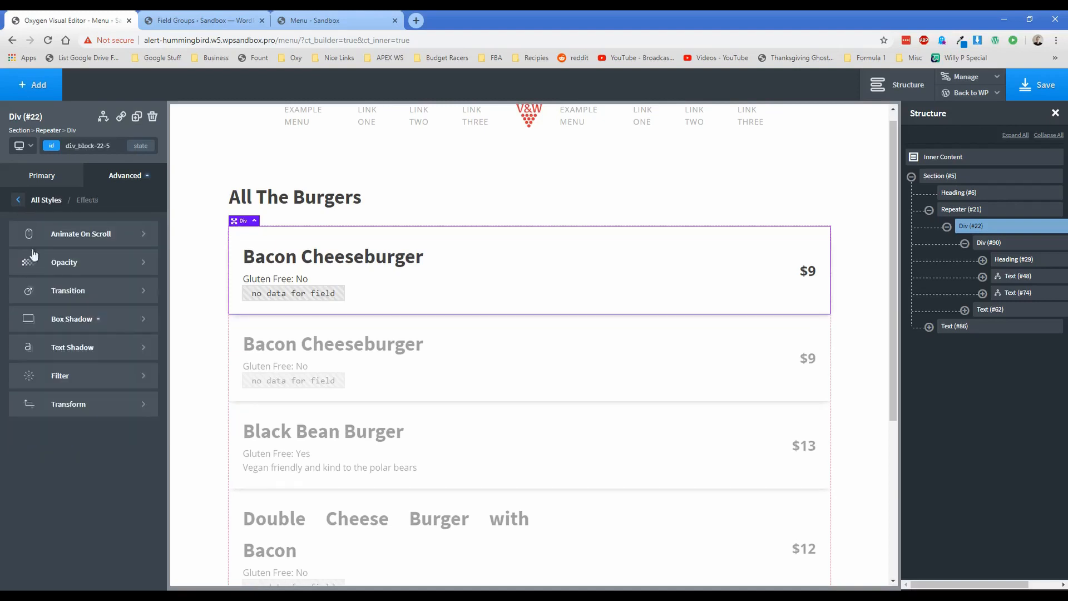
click(18, 199)
click(55, 298)
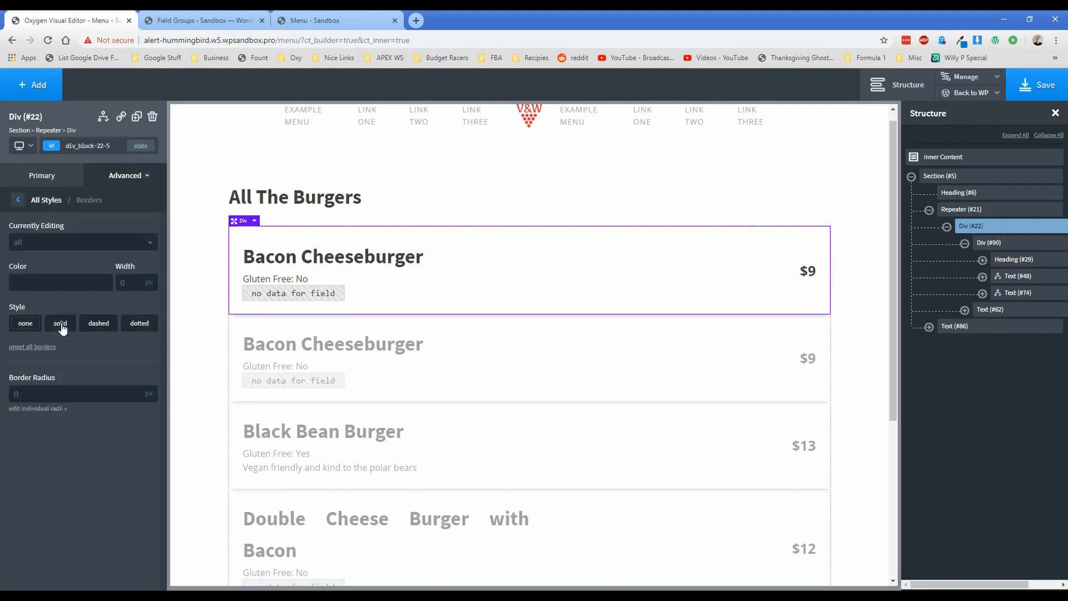
click(43, 393)
text(25)
Set the background color of the repeater's outer div to #ffffff
click(47, 174)
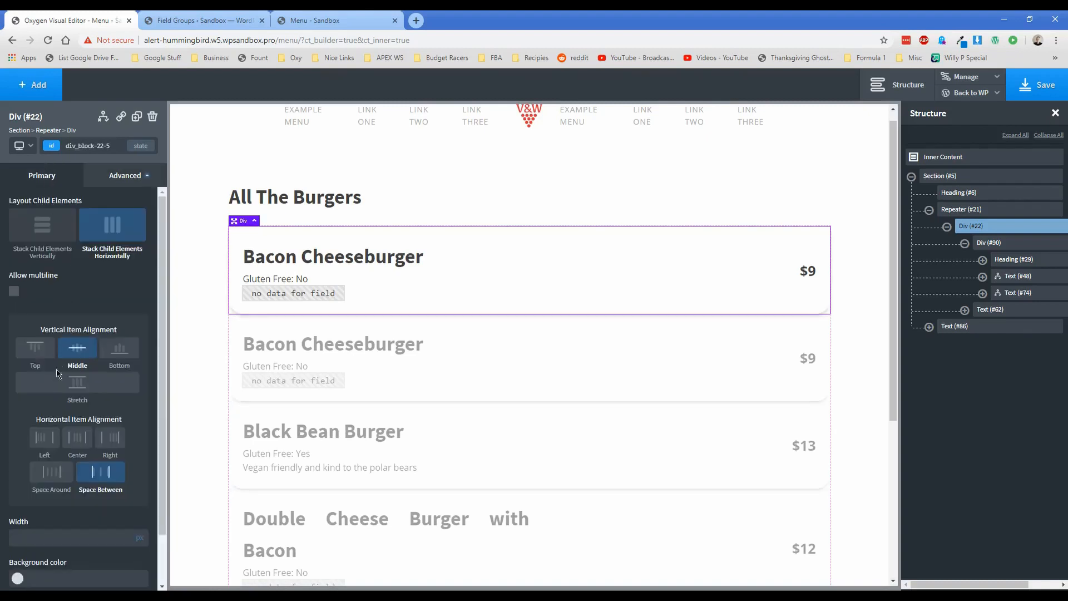
scroll(59, 370, down, 1)
click(60, 520)
text(#ffffff)
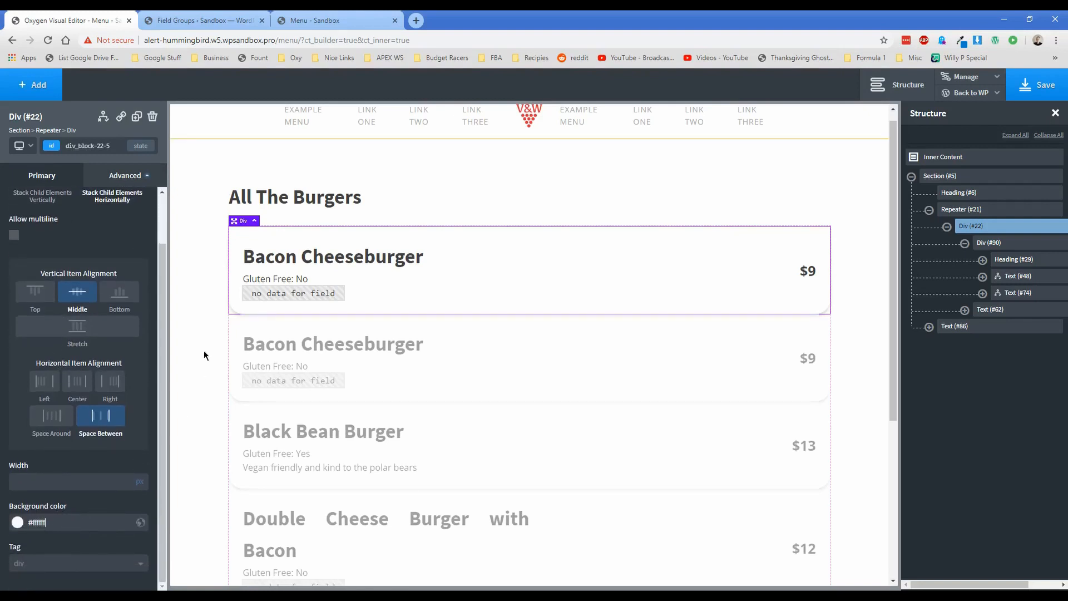
Set the burgers section's background color to #f6f7fb
click(201, 289)
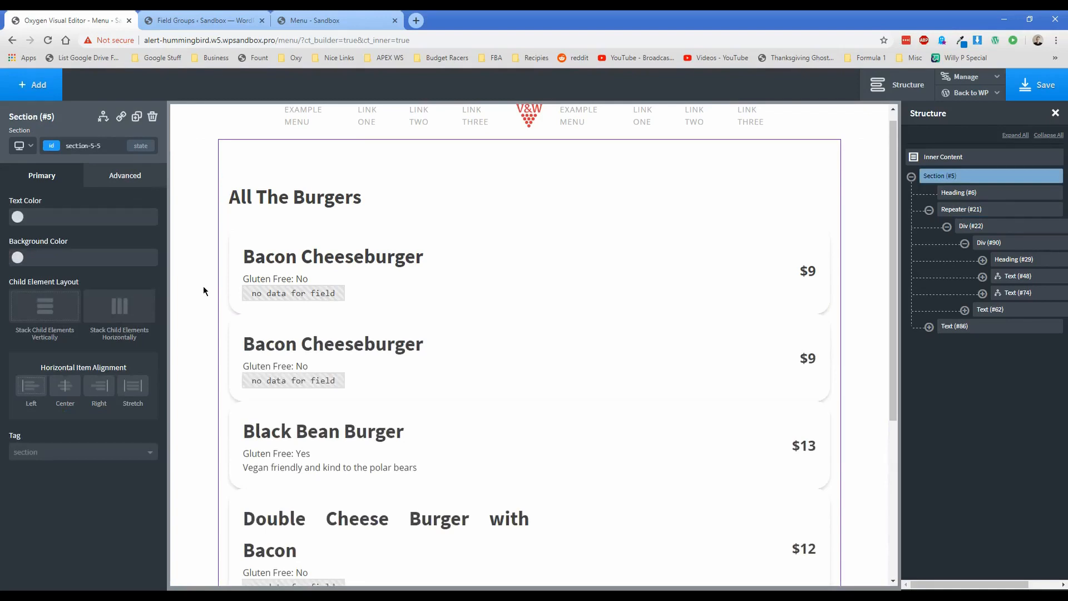
click(47, 258)
text(#f6f7fb)
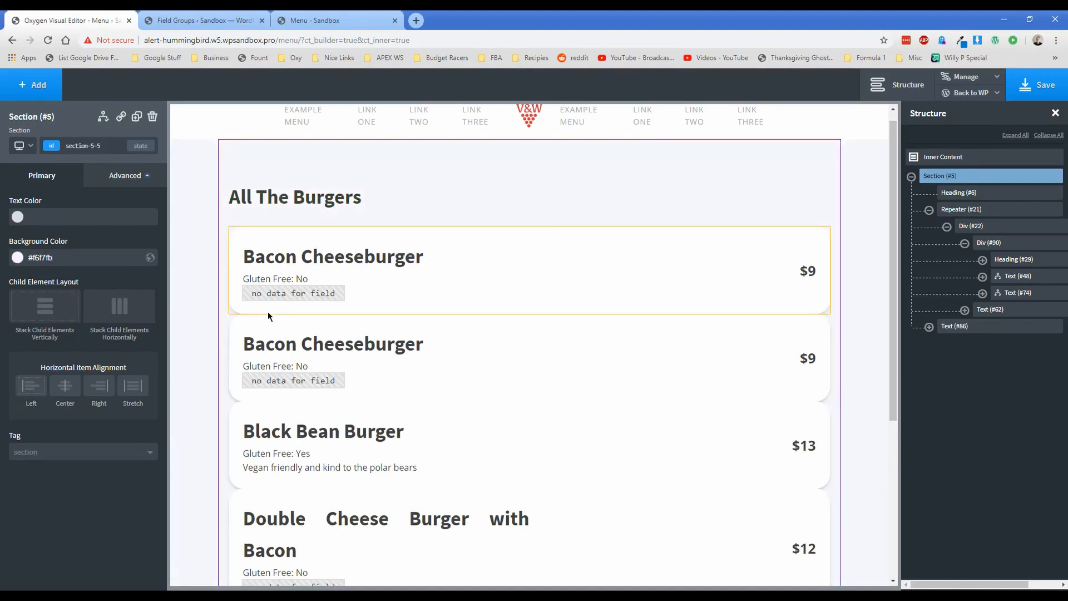
Set the bottom margin of the repeater's outer div to 5 px to separate the burger cards
click(593, 265)
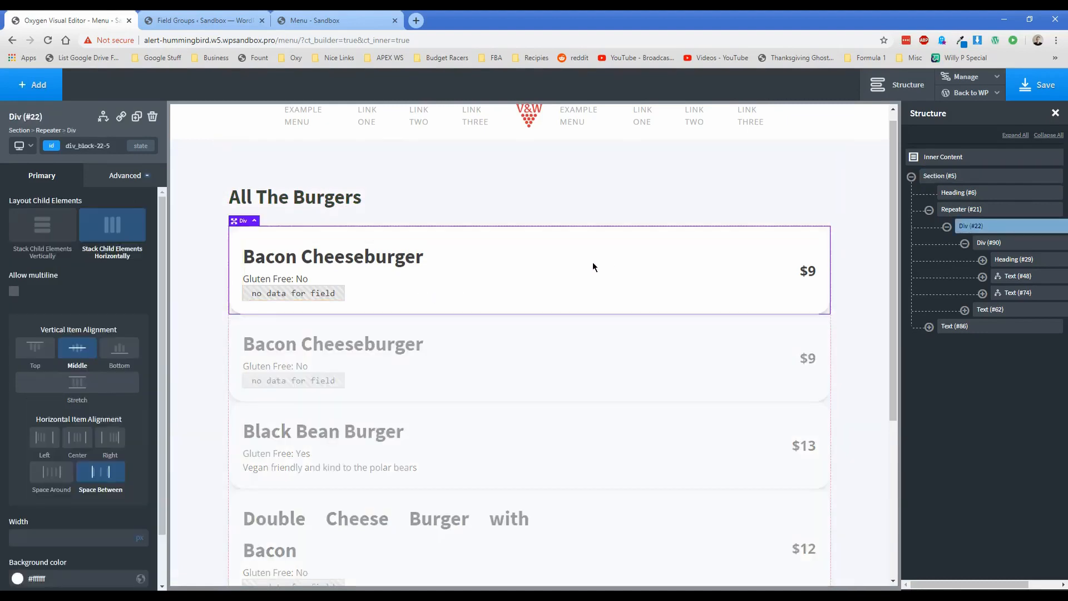
click(125, 175)
click(109, 238)
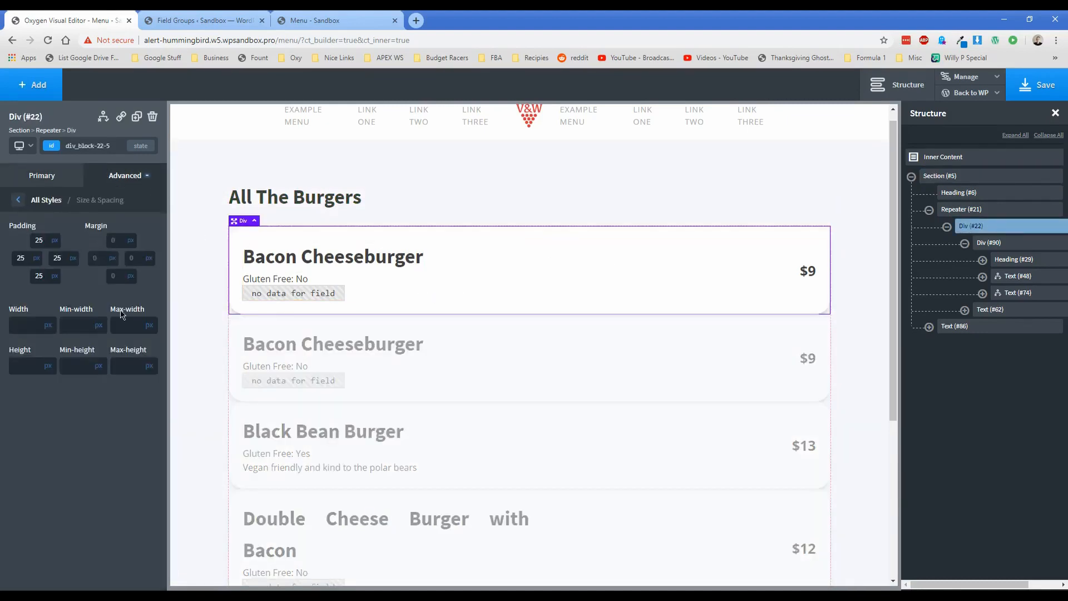
double_click(118, 275)
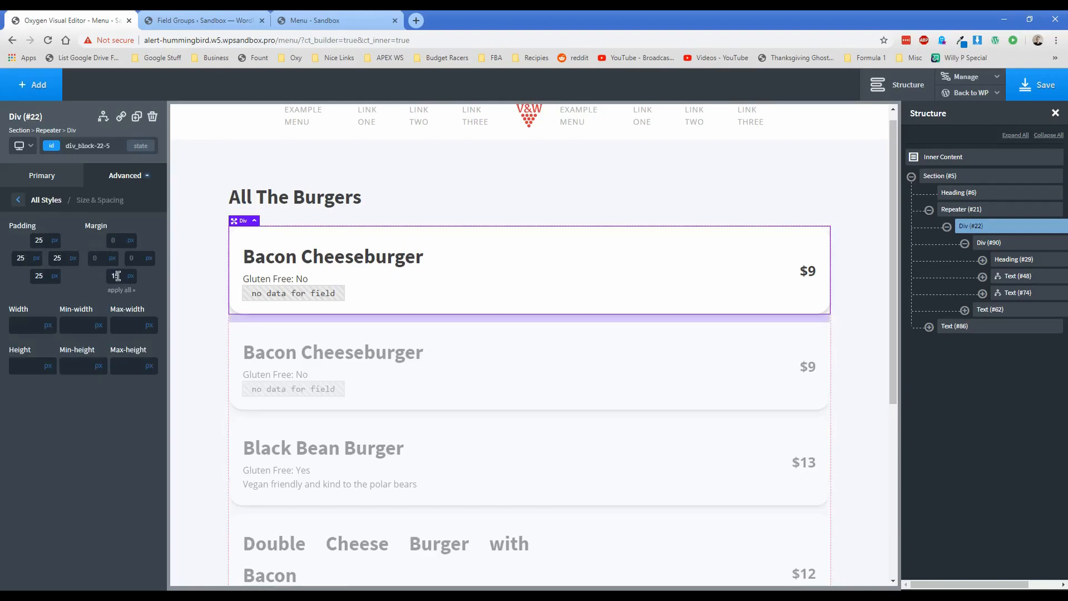
text(5)
click(205, 315)
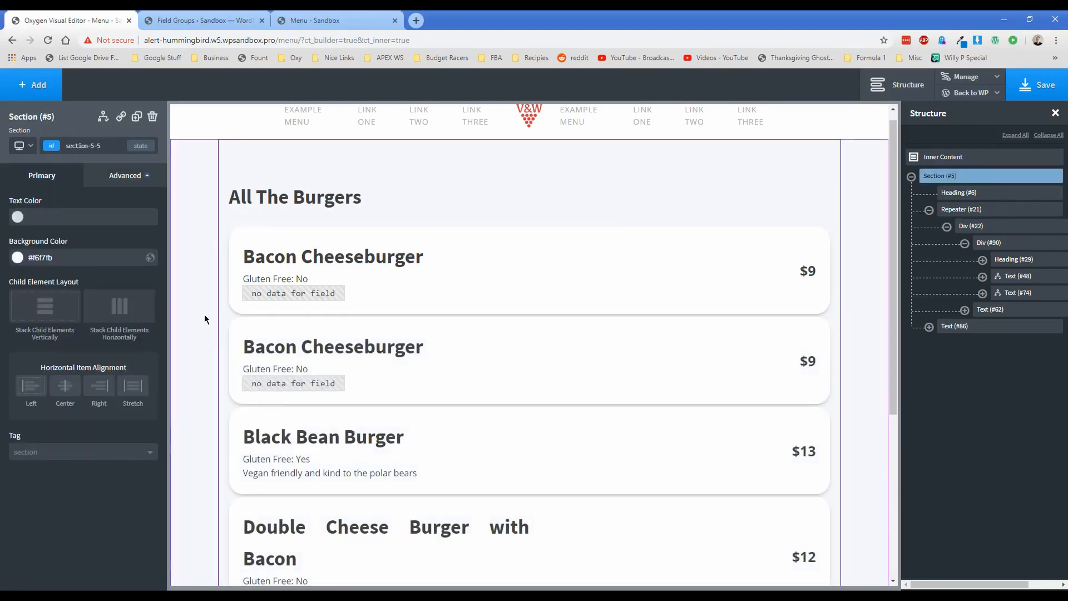
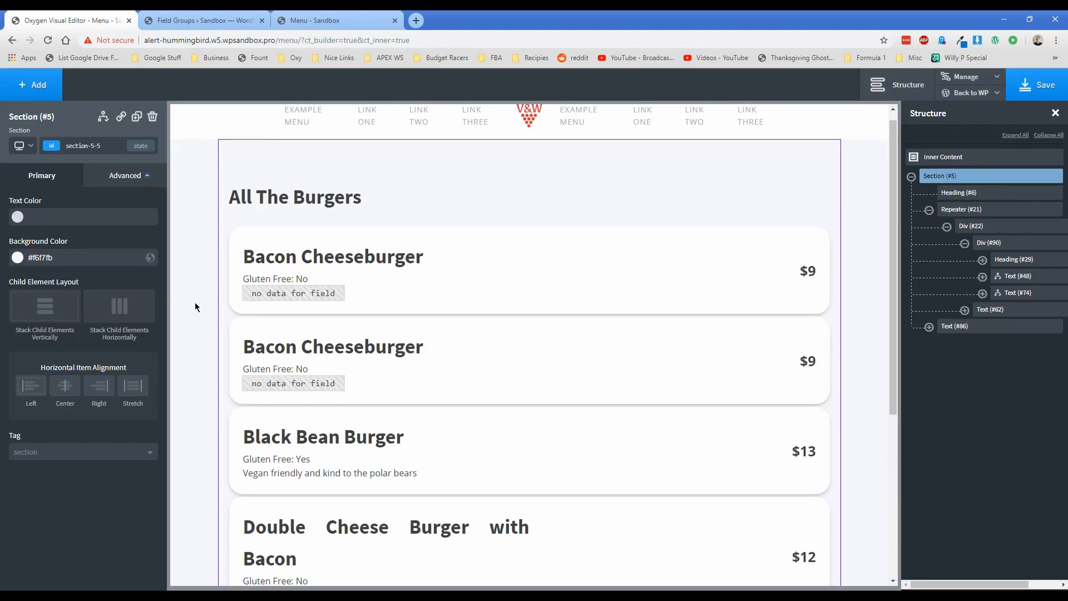
Try the burger details div without a fixed width, and set its width back to 50 percent
scroll(199, 299, down, 2)
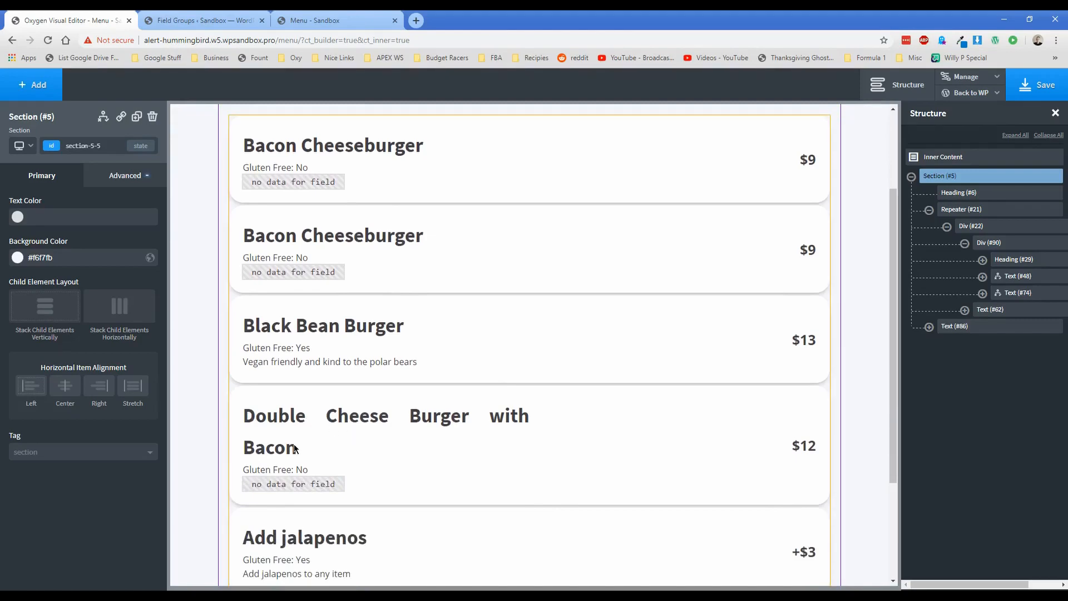
scroll(295, 445, down, 2)
scroll(342, 322, up, 4)
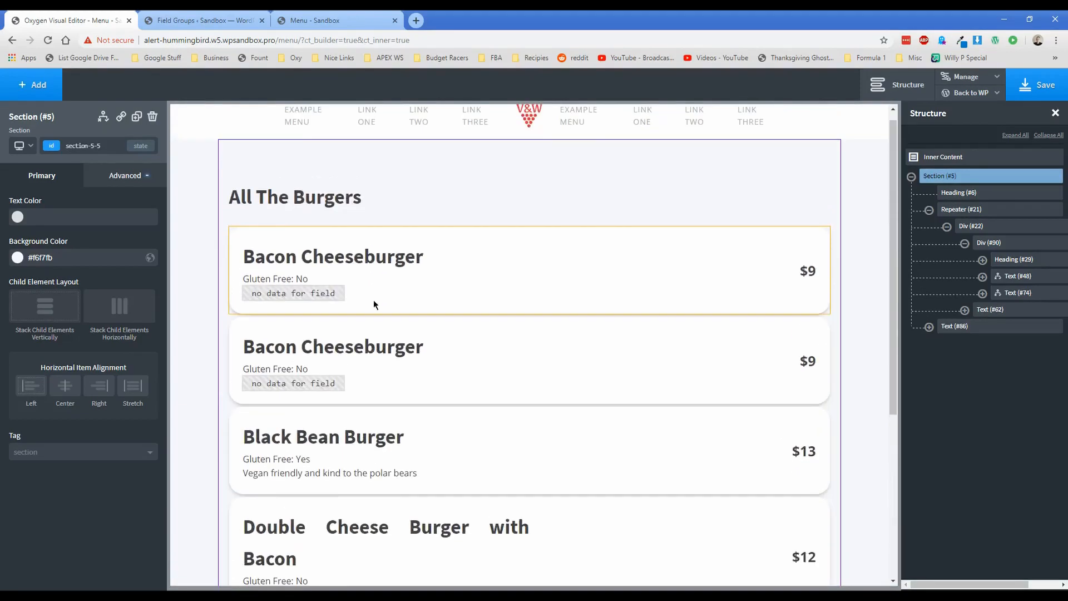
click(517, 268)
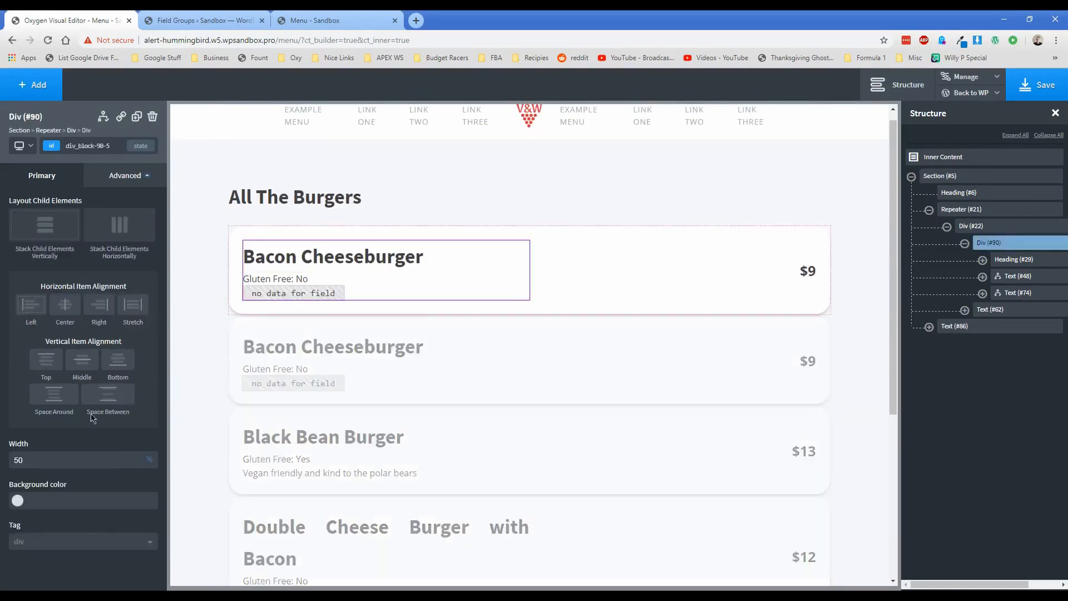
click(64, 460)
scroll(465, 382, down, 3)
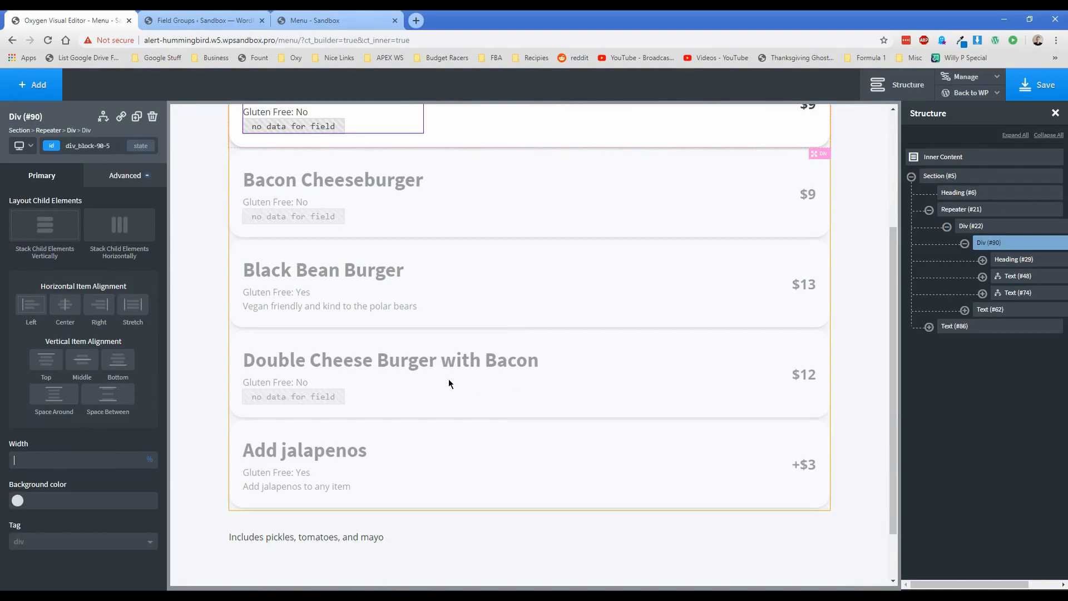
scroll(448, 379, up, 2)
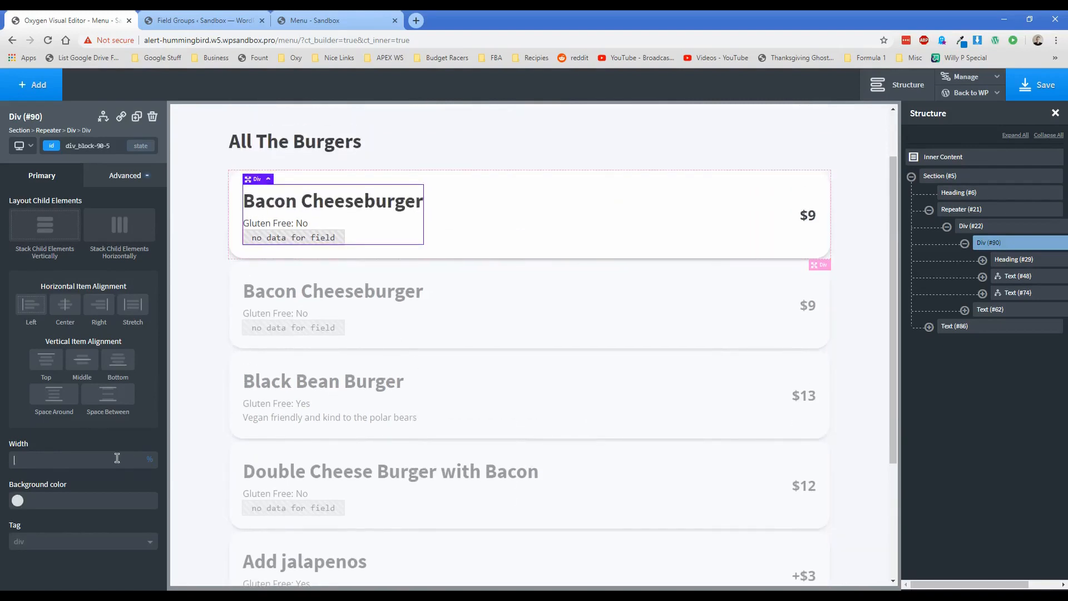
text(50)
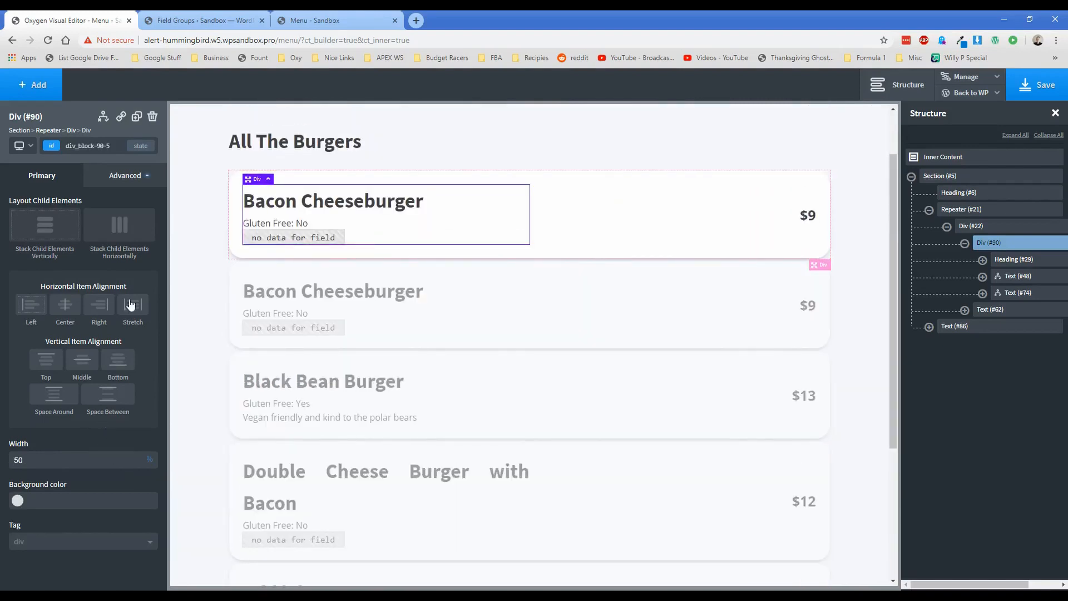
Set the text alignment of the burger details div to left
click(124, 185)
click(102, 300)
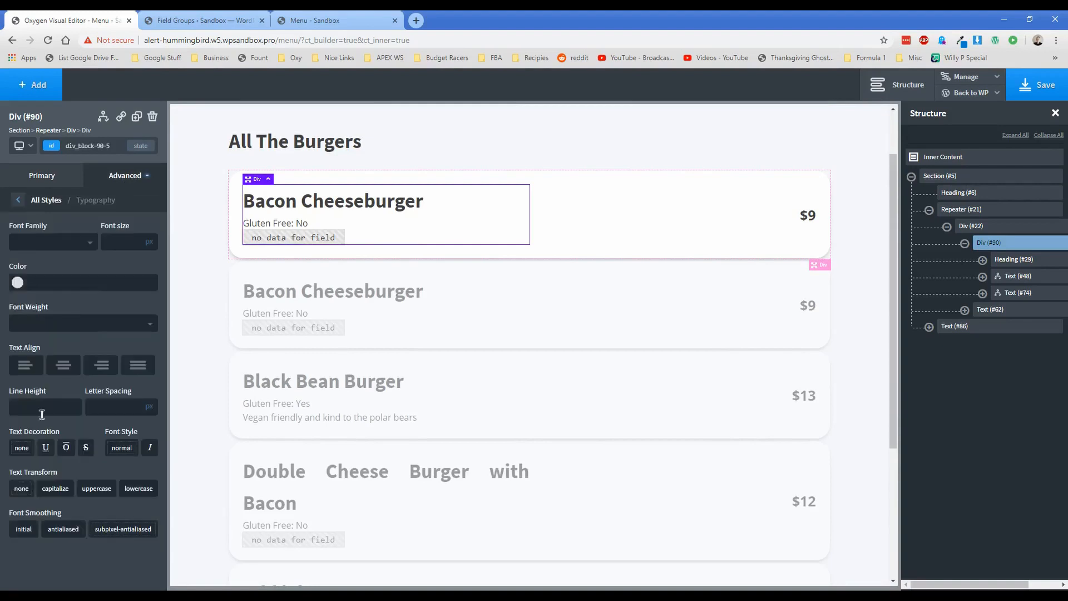
click(26, 366)
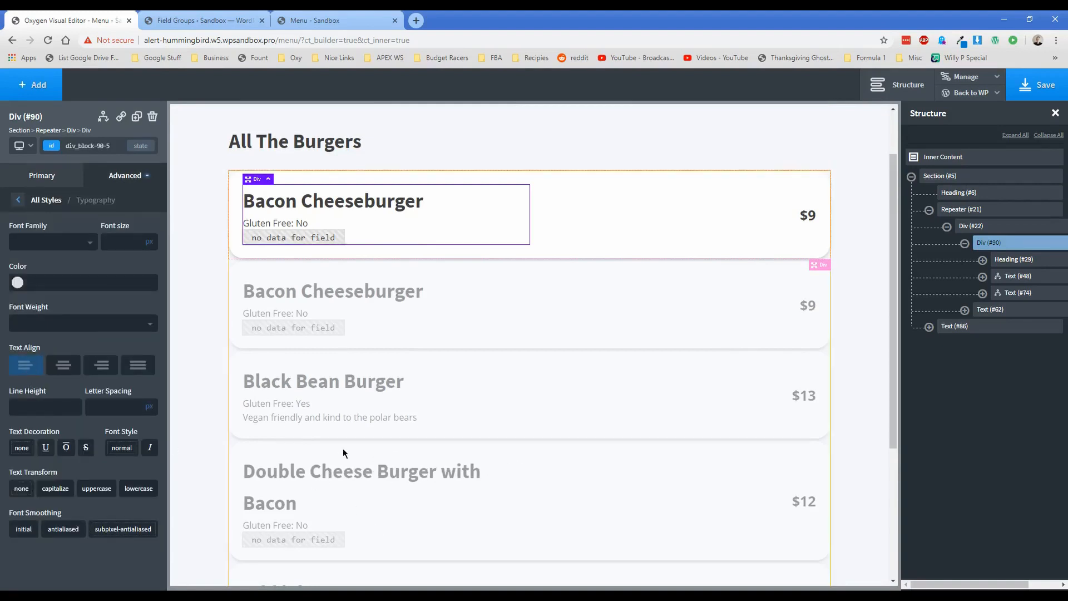
scroll(334, 451, down, 1)
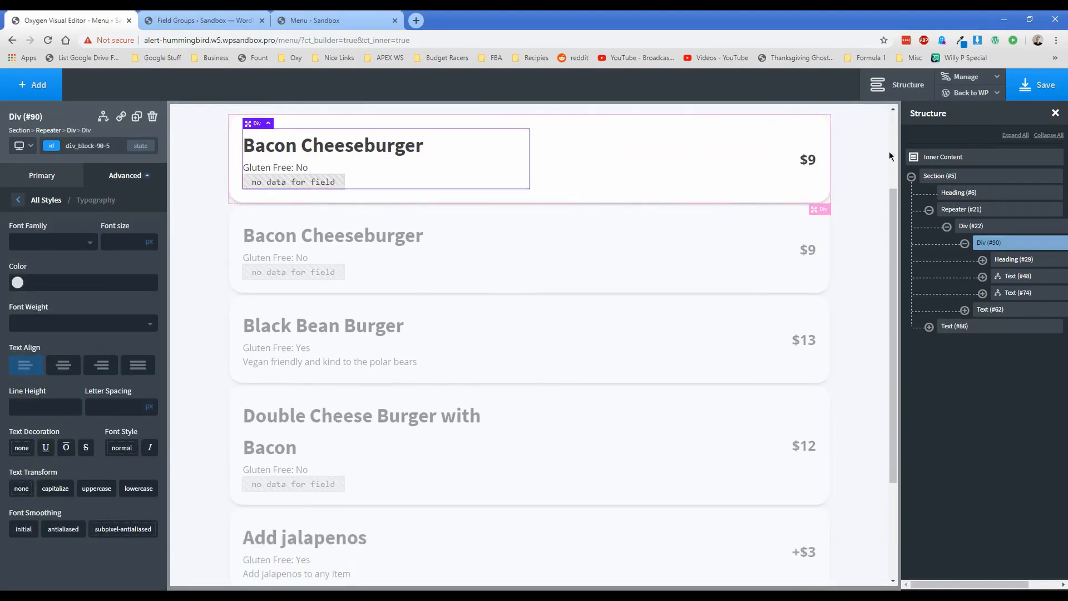
Save the page and check the burger cards on the live menu page
click(1016, 95)
click(337, 18)
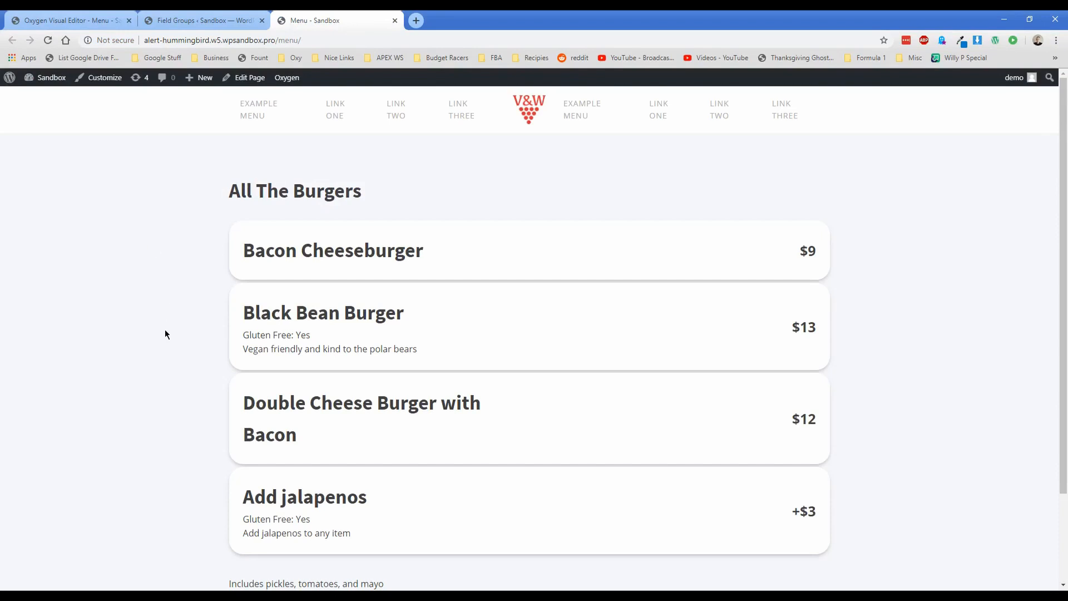
drag(244, 347, 417, 350)
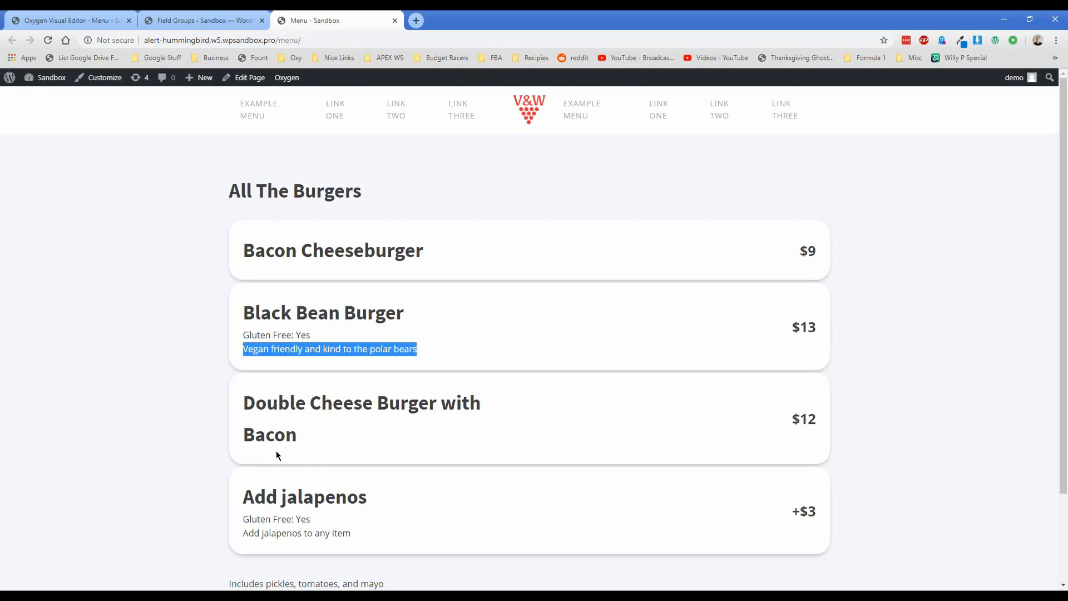
triple_click(565, 418)
click(575, 416)
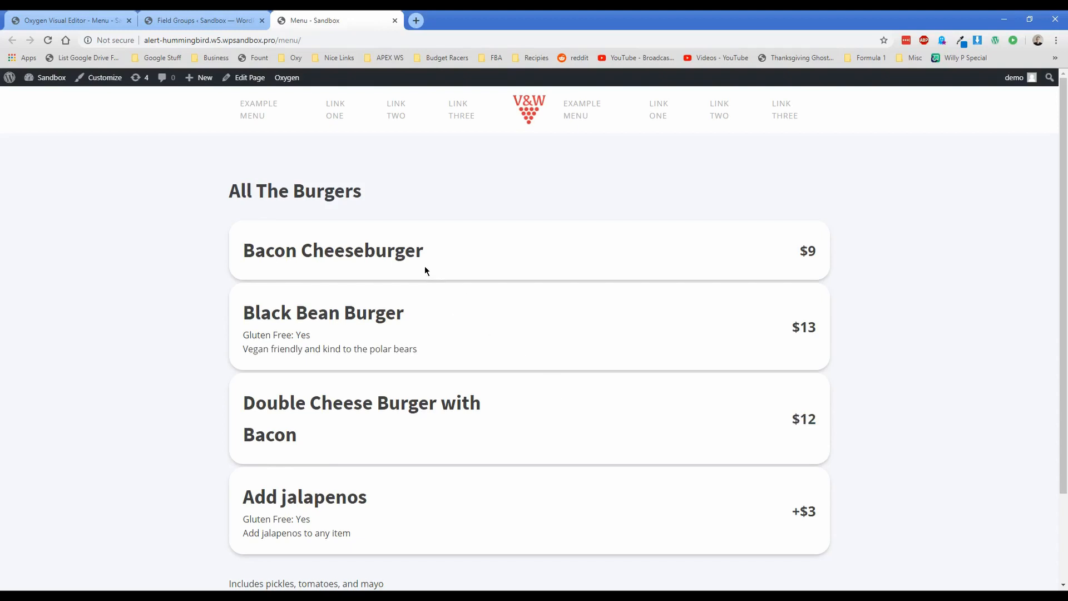
Return to the Oxygen editor, add a div inside the repeater's outer div and place it before the burger details div
click(224, 15)
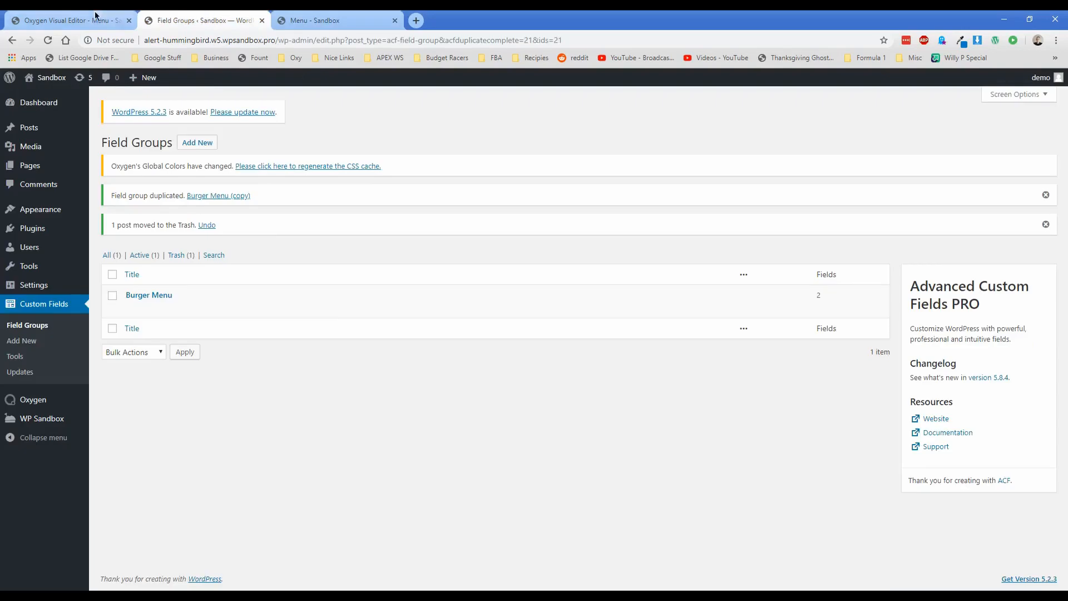
click(66, 20)
scroll(562, 262, up, 2)
click(561, 262)
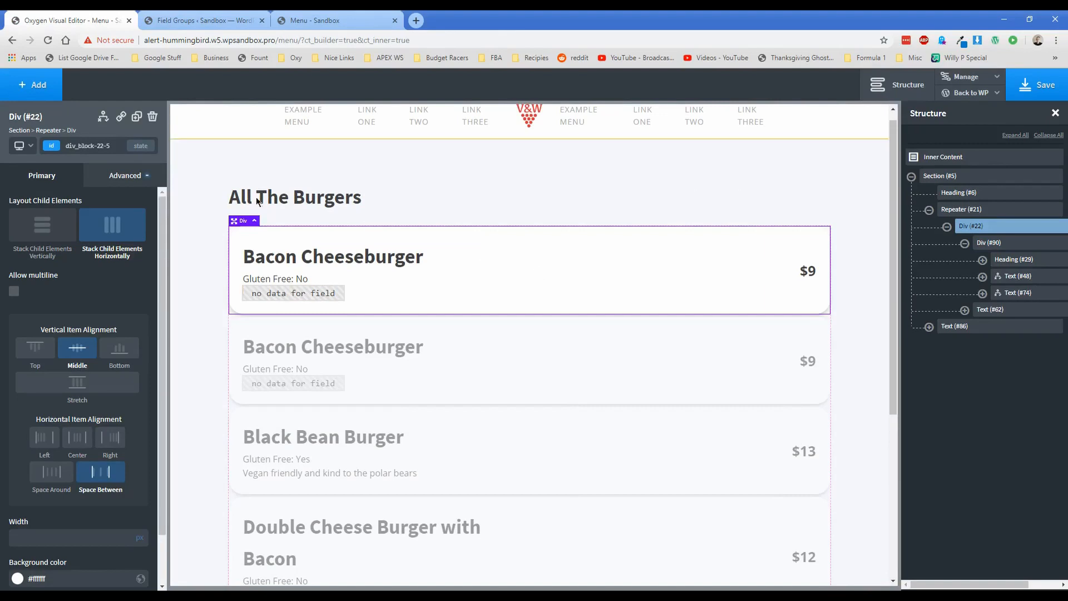
click(33, 85)
click(126, 195)
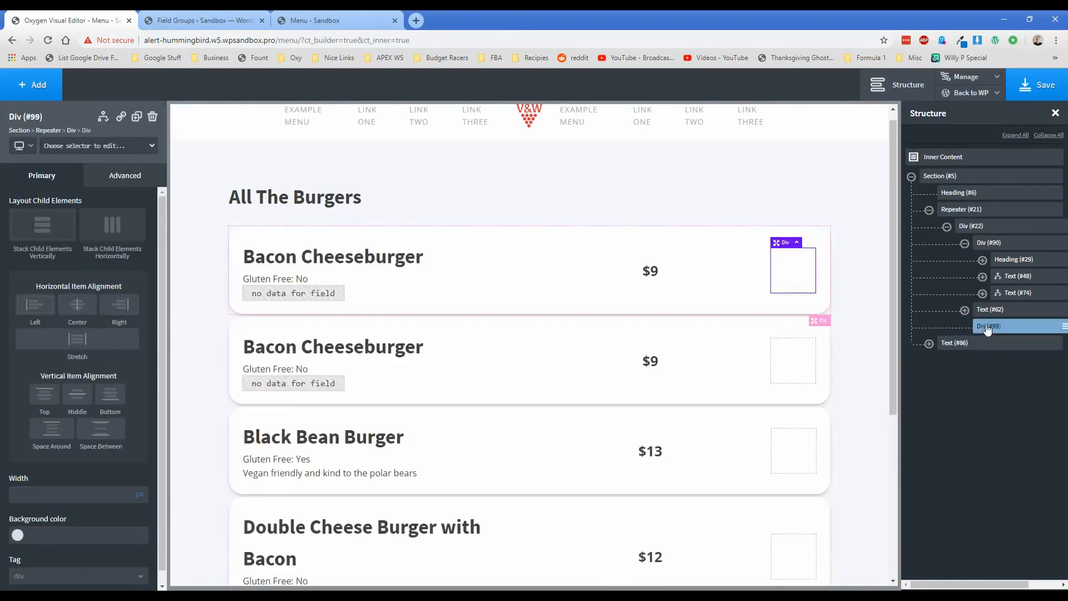
click(964, 243)
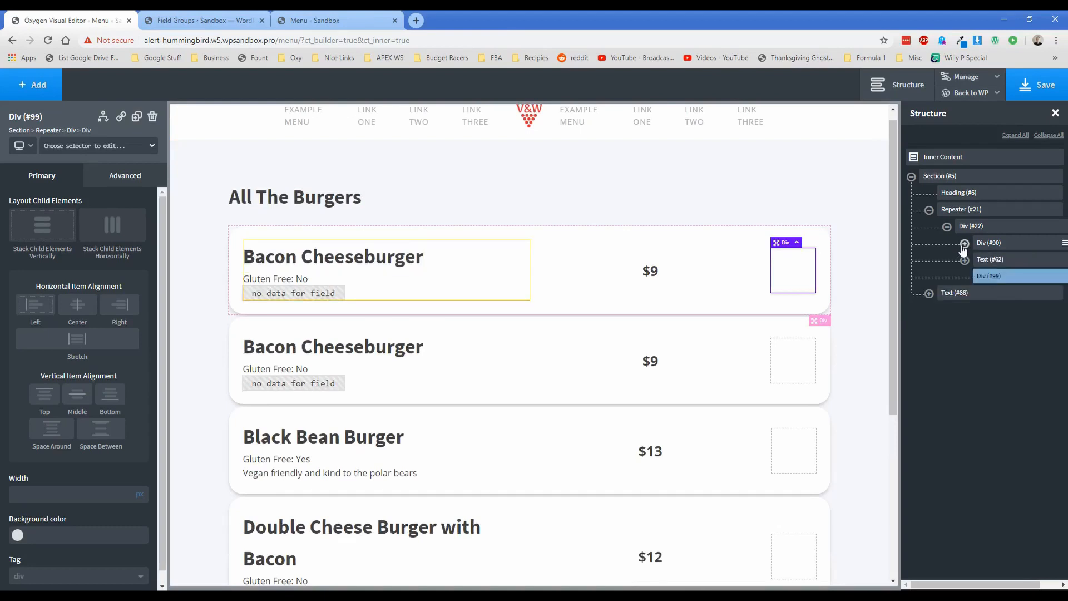
drag(997, 280, 994, 243)
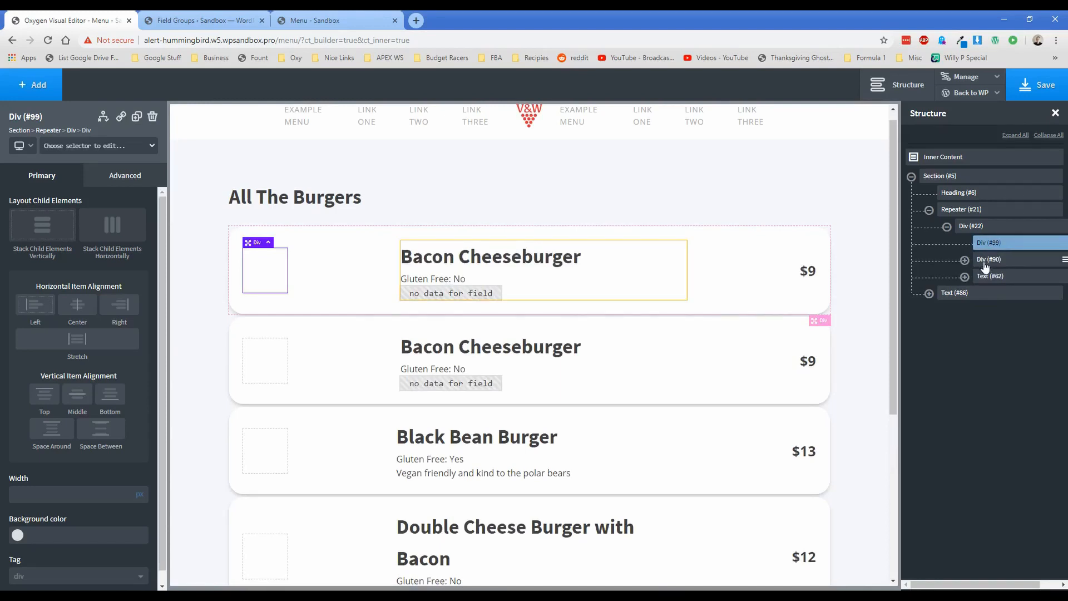
Wrap the burger details div in a new div and move the price text into that wrapper
click(985, 261)
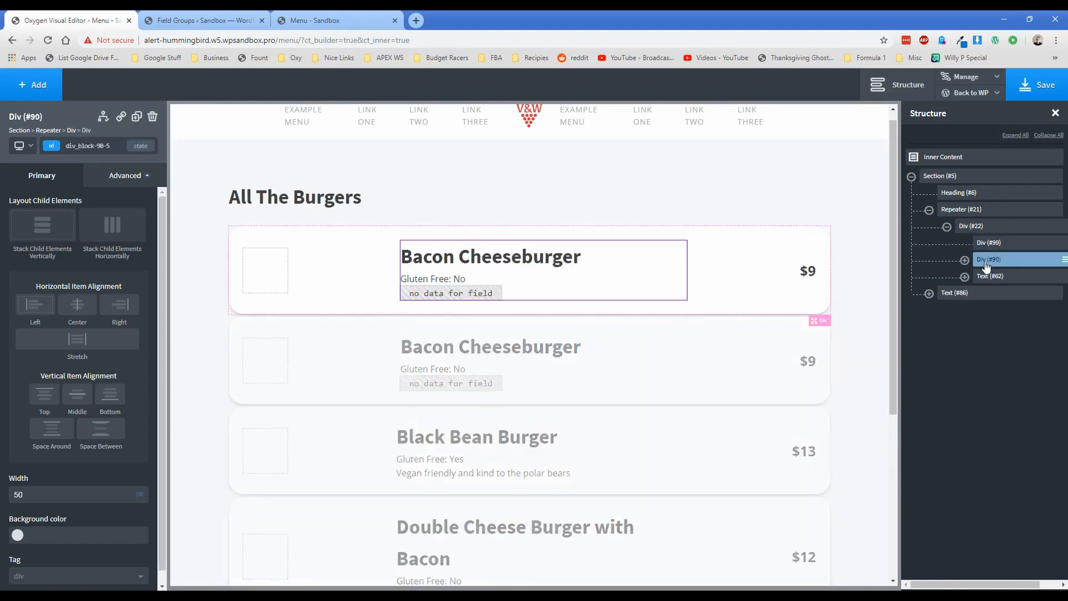
click(1062, 260)
click(1027, 305)
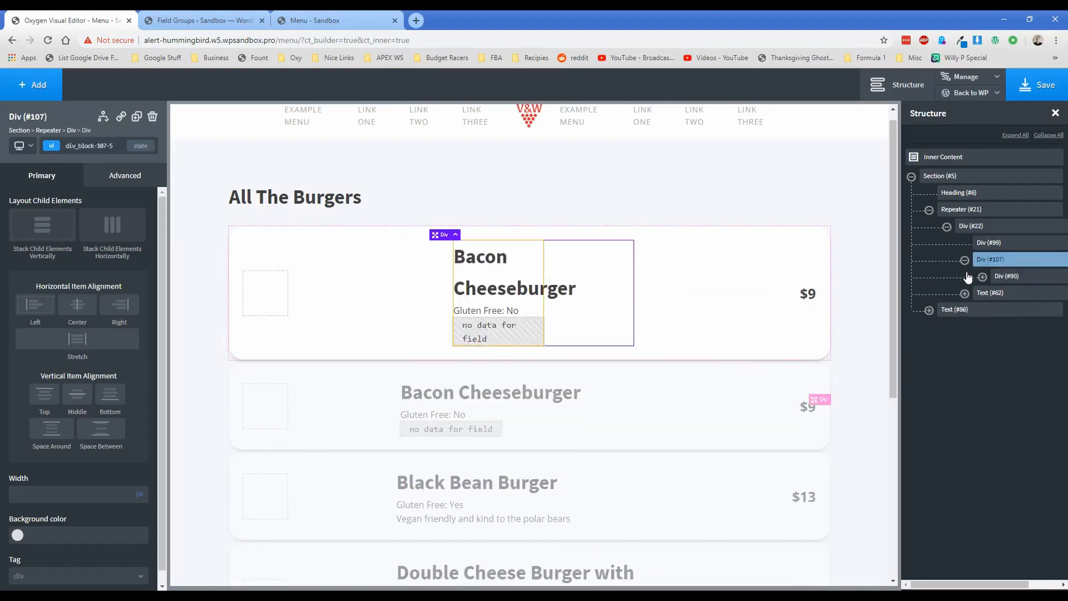
click(983, 299)
drag(978, 298, 1000, 300)
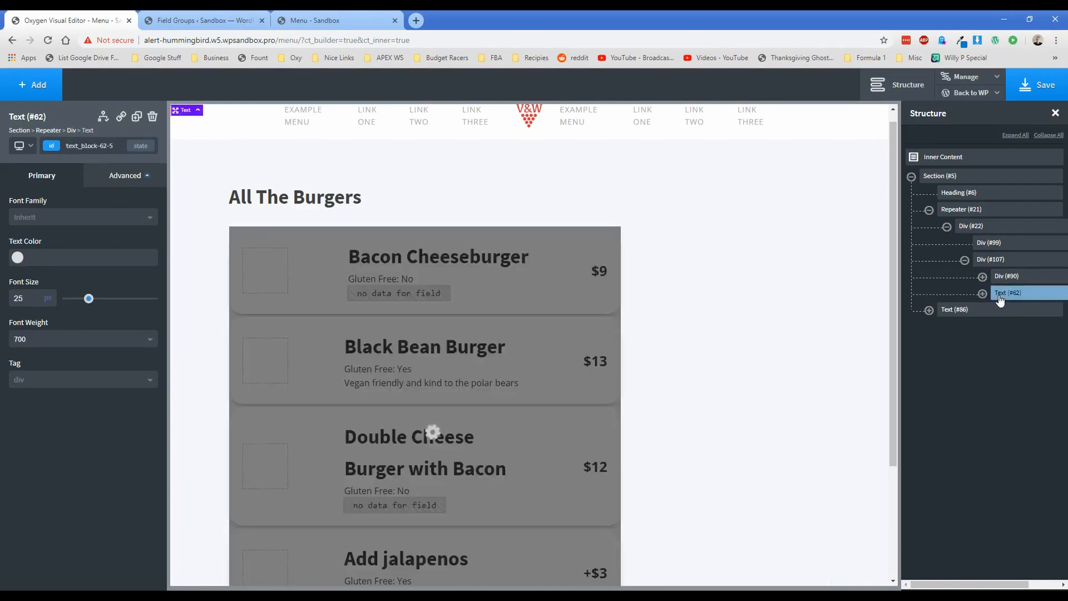
Set the width of the wrapper div around the burger details and price to 100 percent
click(989, 262)
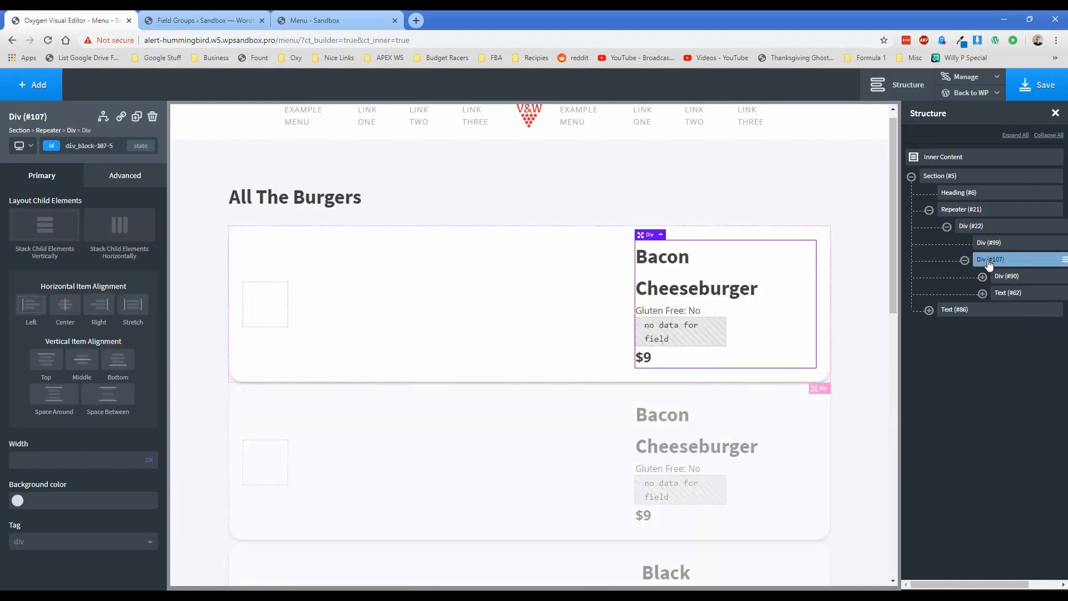
click(149, 458)
click(99, 458)
text(100)
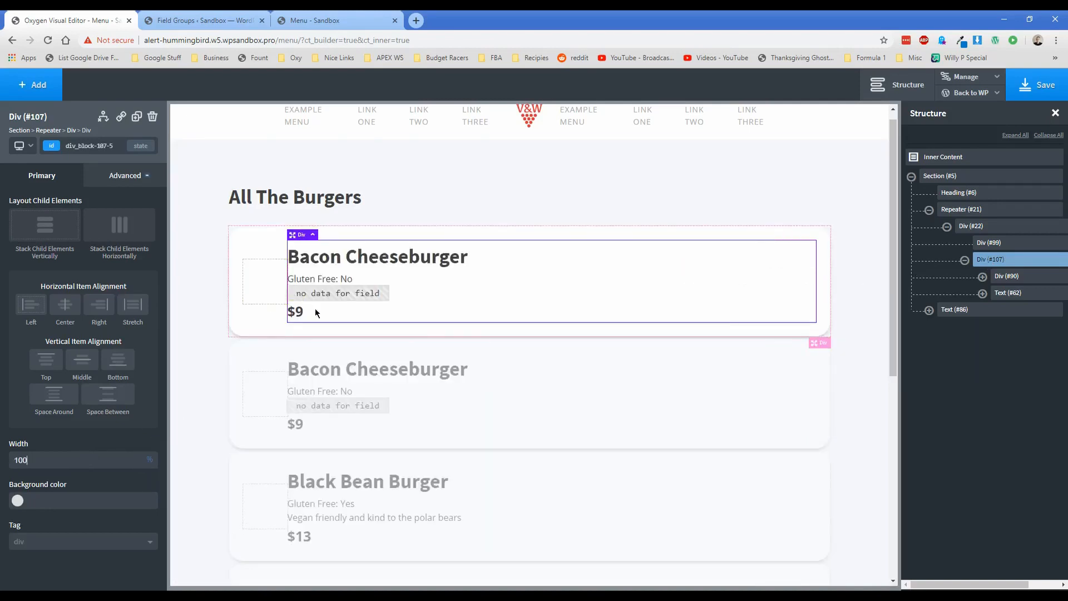
Stack the wrapper div's children horizontally, aligned to the middle vertically with space between them
click(125, 237)
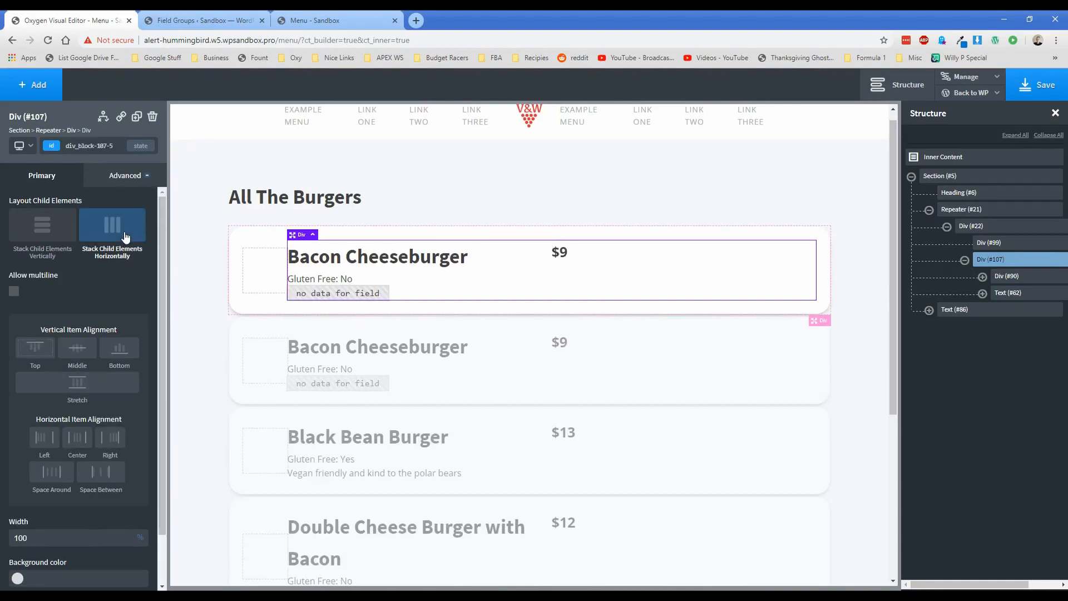
click(78, 350)
click(108, 470)
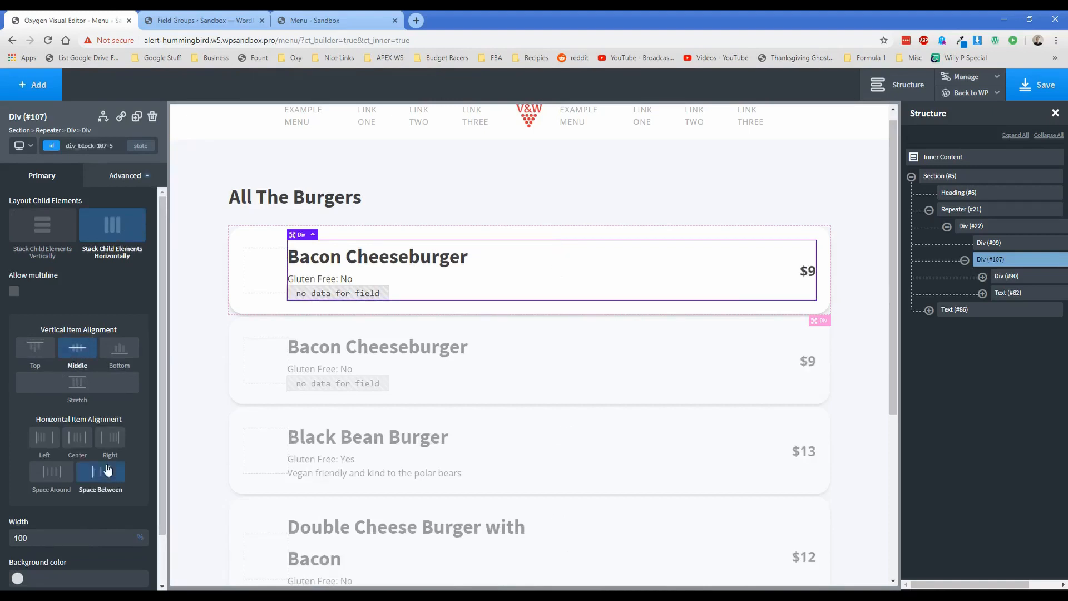
Stack the children of the repeater's outer div vertically and clear its center and space-between alignments
click(1007, 276)
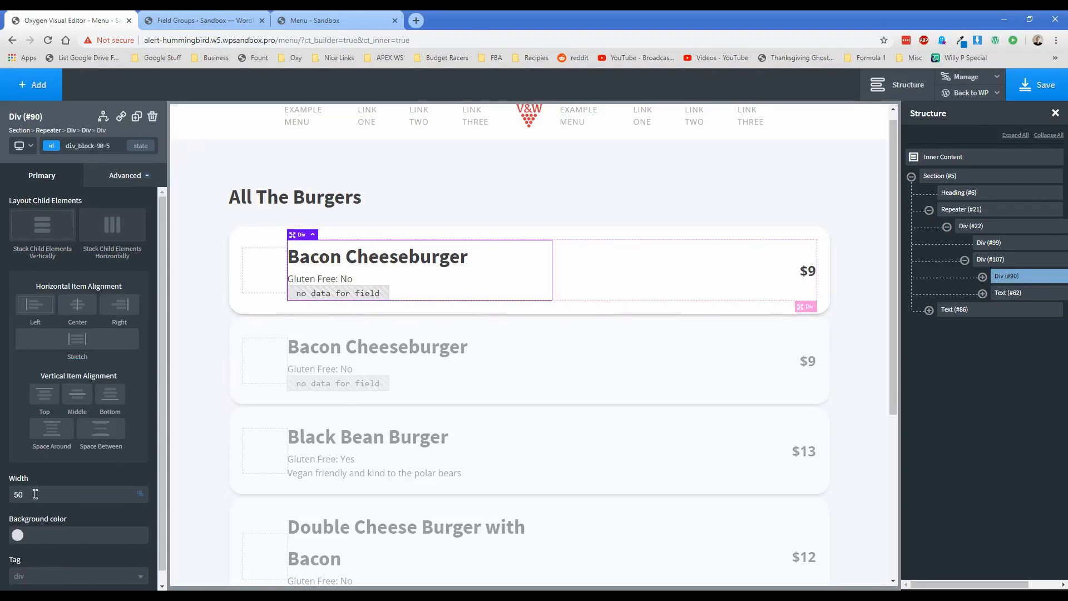
click(971, 228)
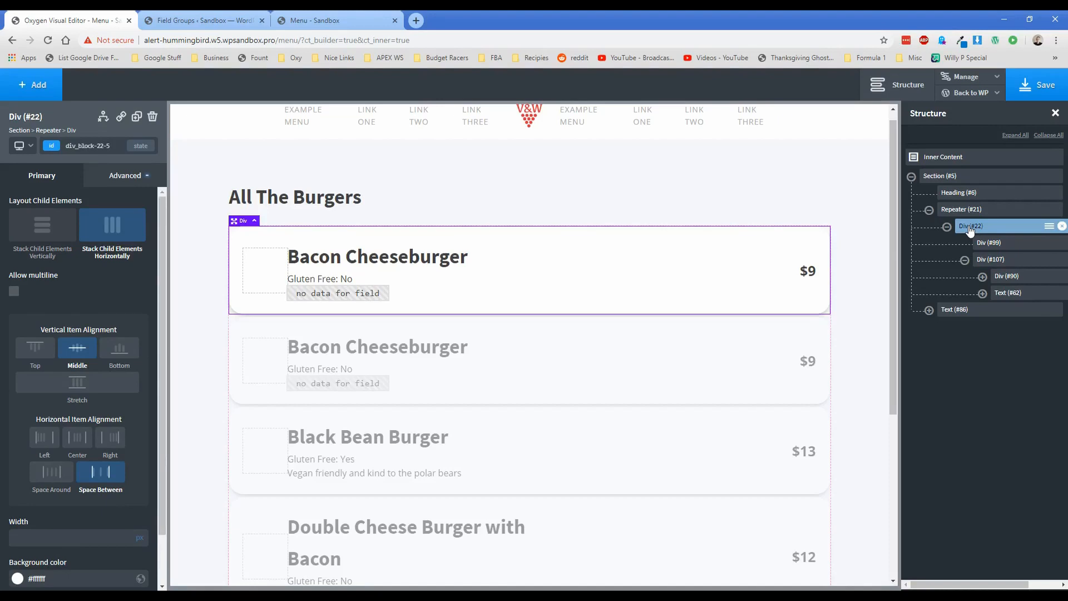
click(43, 228)
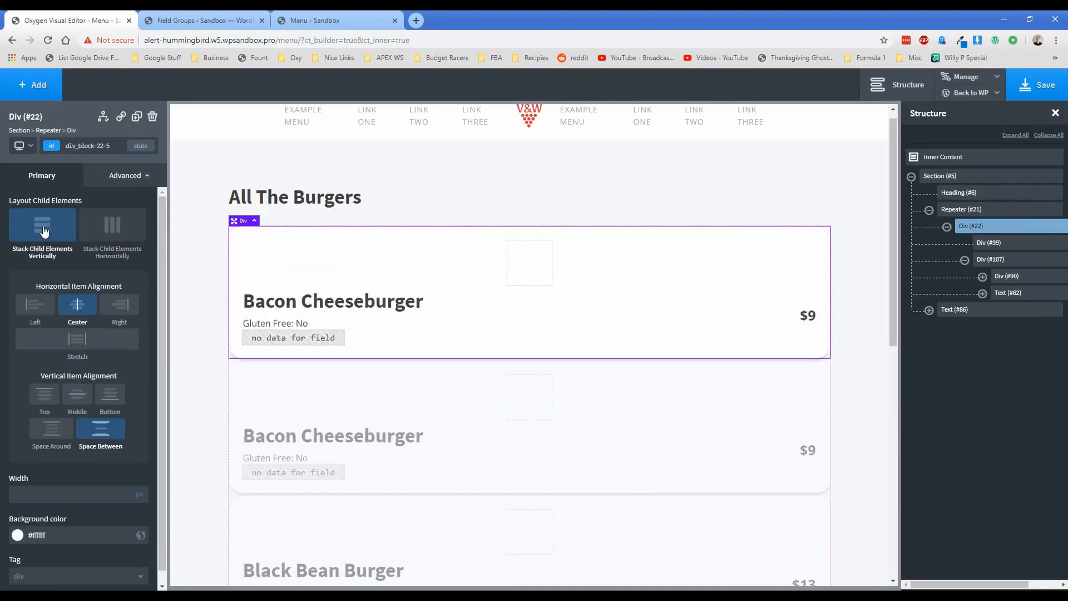
click(78, 304)
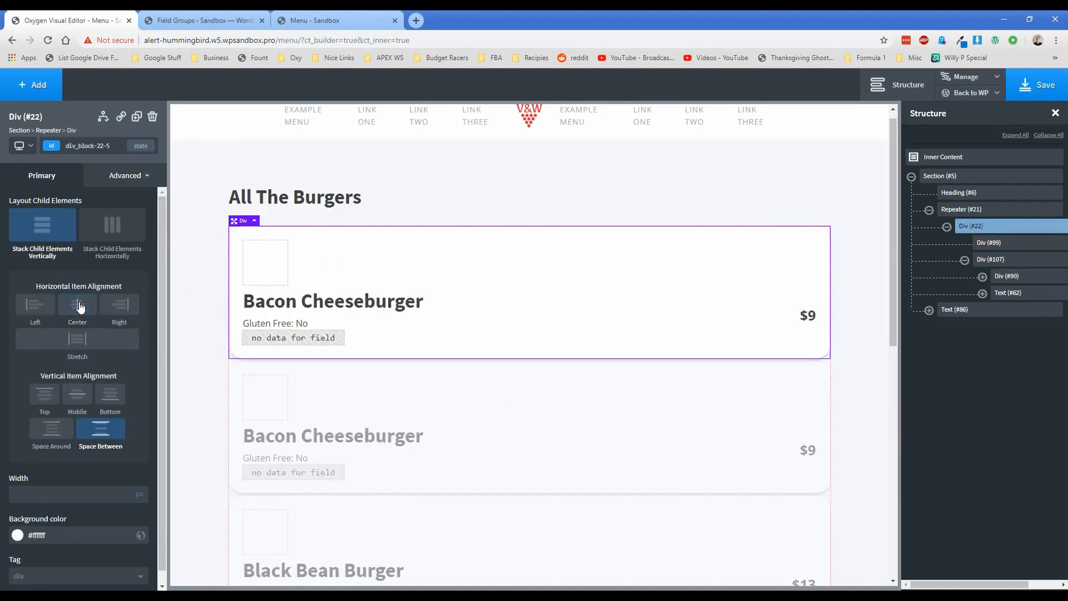
click(97, 431)
Set the width of the empty div above the burger details to 100 percent
click(266, 251)
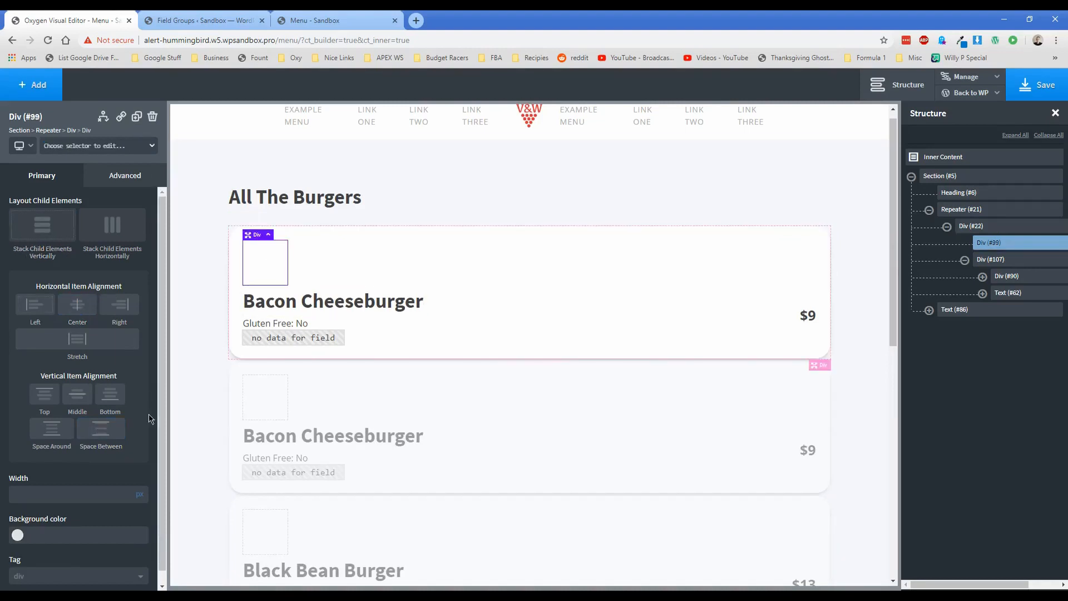
click(141, 491)
click(88, 493)
text(100)
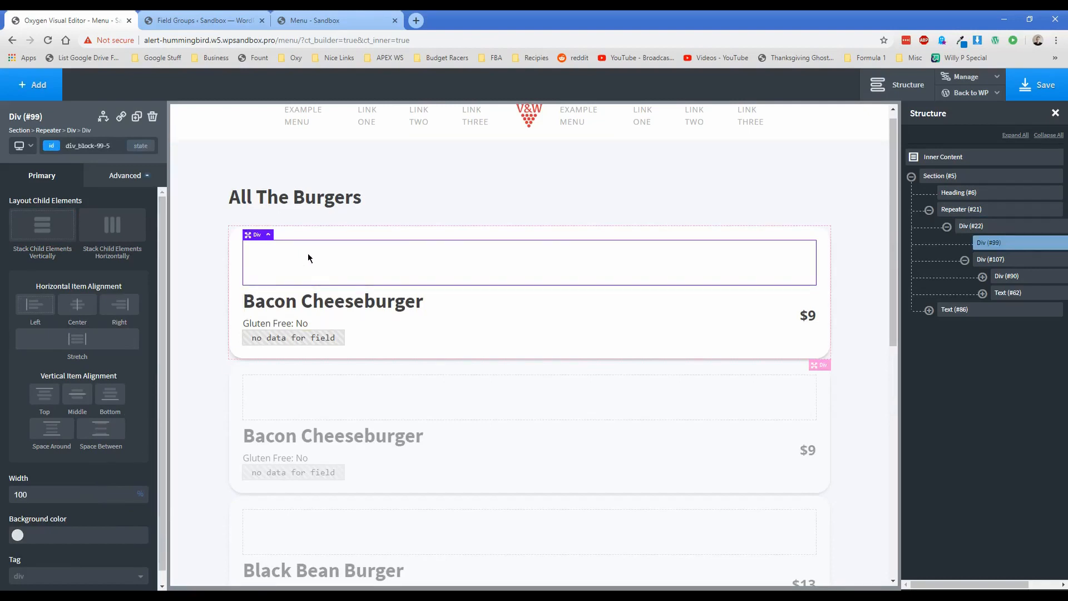
Add a text block reading "Featured Item" inside the full-width div above the burger details
click(38, 86)
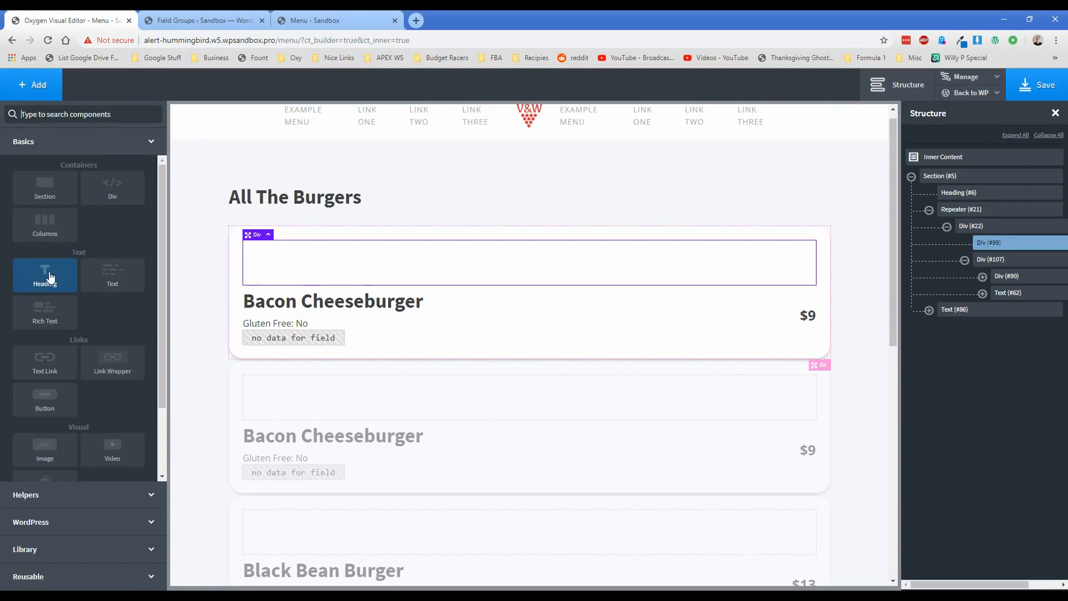
click(112, 274)
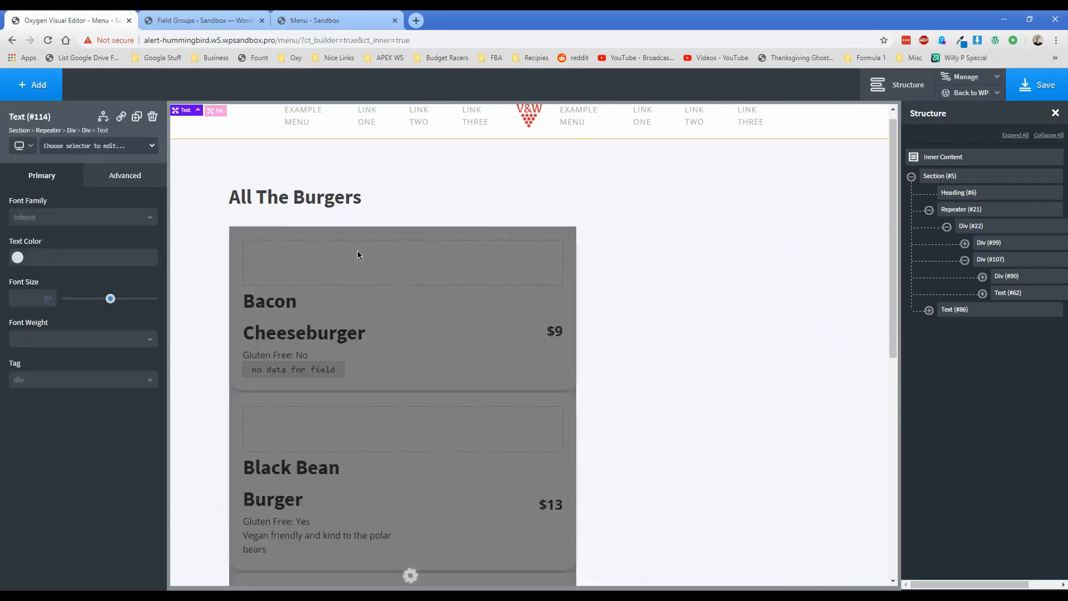
double_click(343, 247)
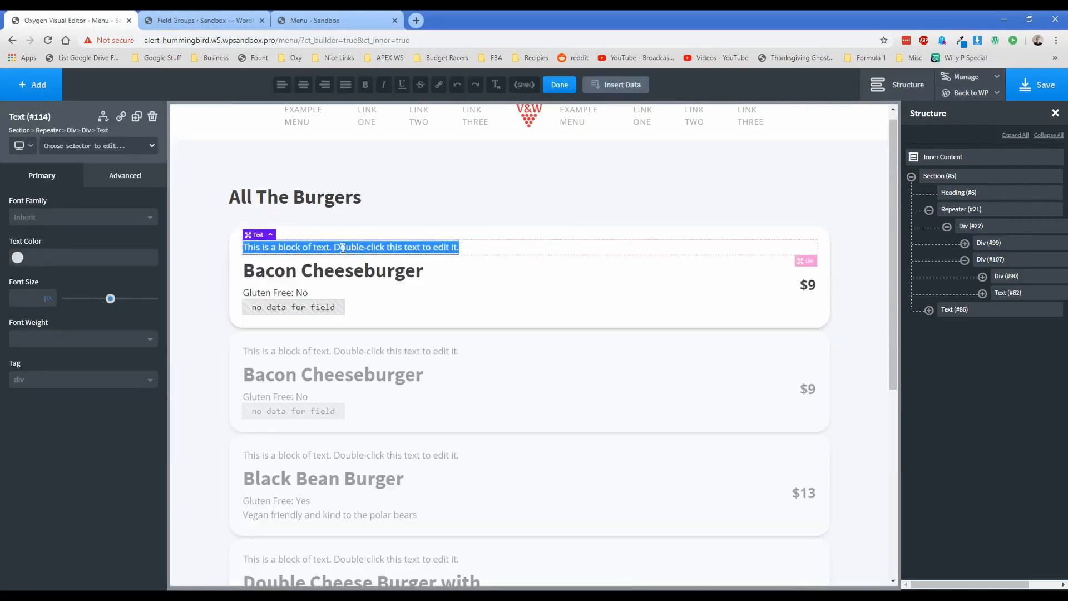
text(Featured )
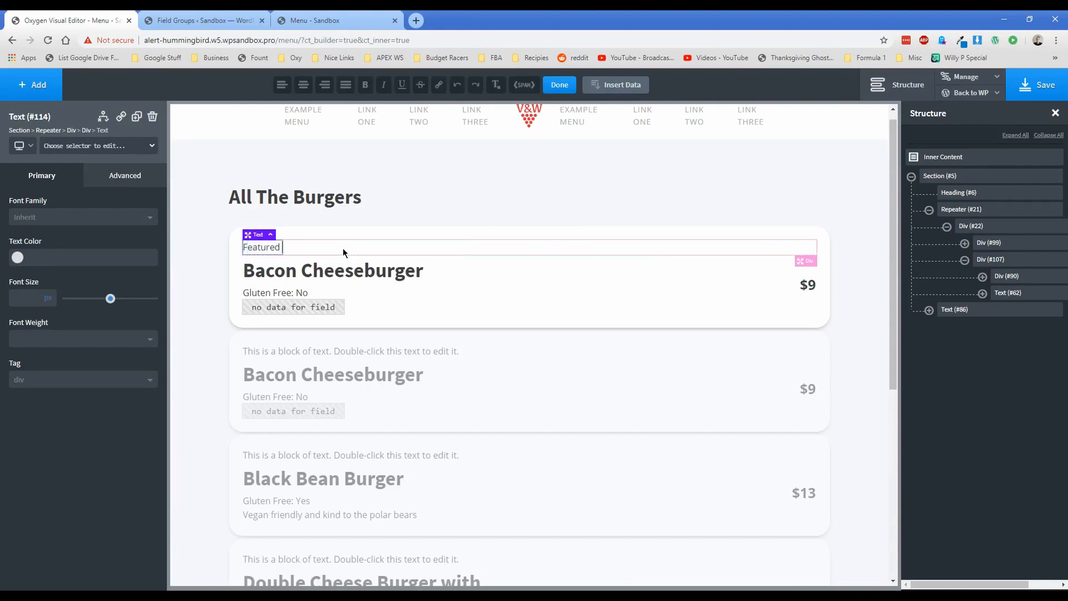
text(Item)
click(345, 249)
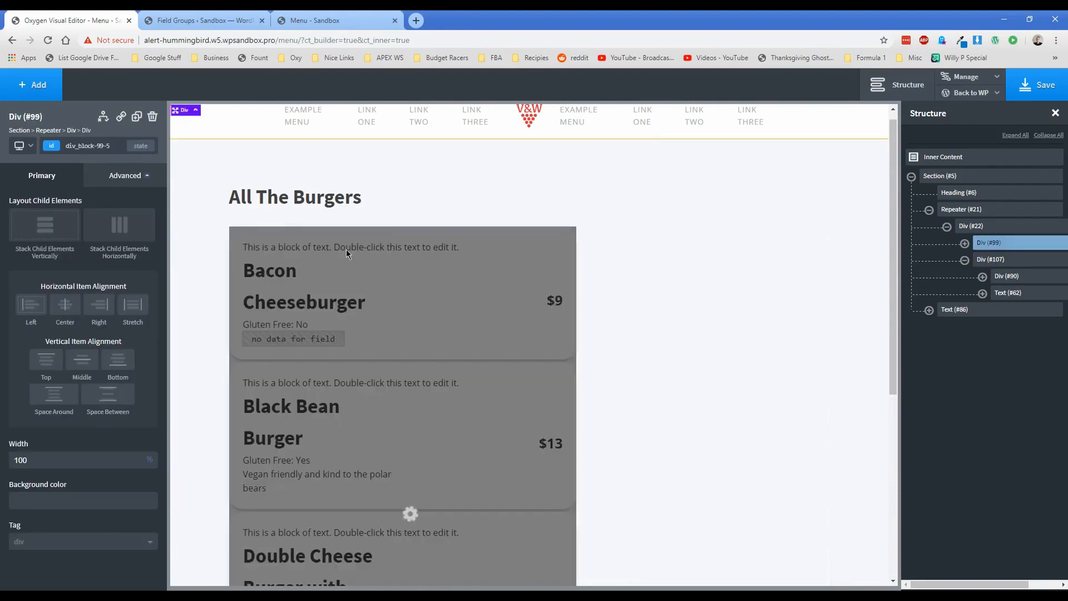
Set the "Featured Item" label's font size to 20 px and center it horizontally within its full-width div
click(275, 248)
drag(108, 300, 88, 301)
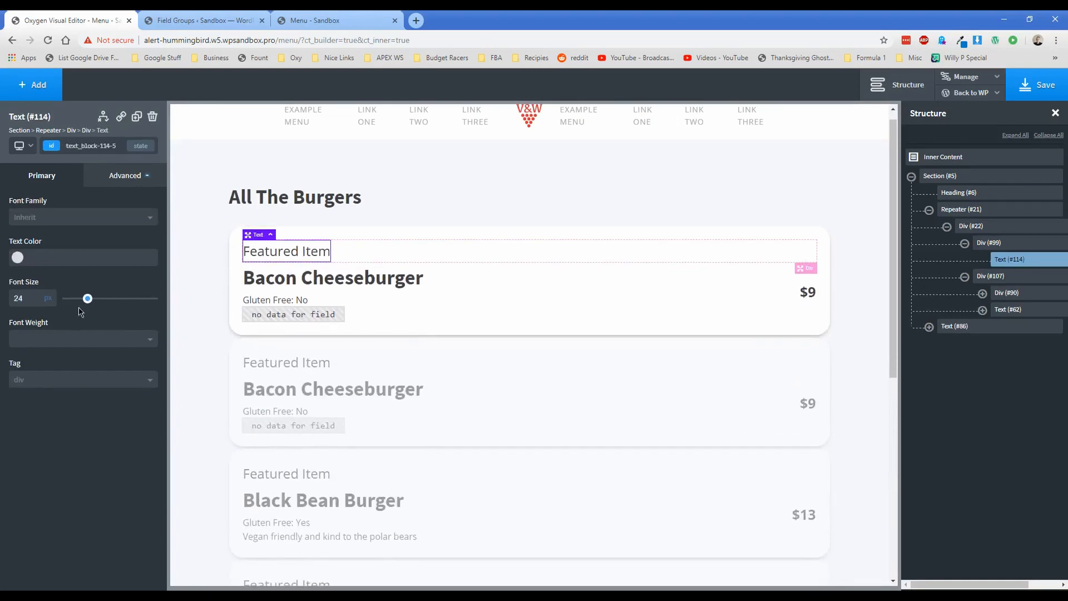
double_click(21, 298)
text(20)
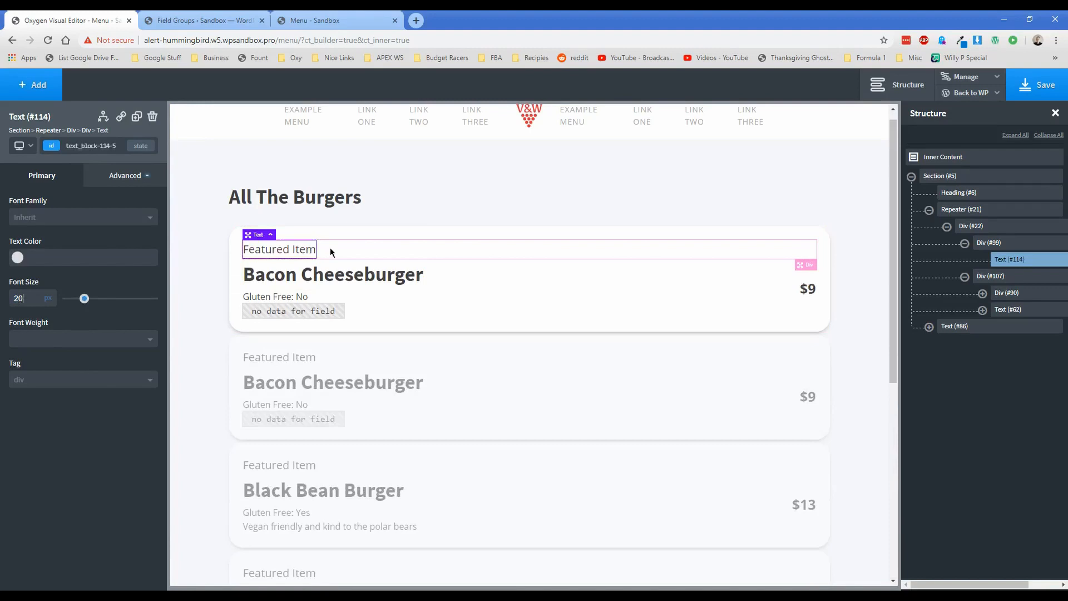
click(331, 251)
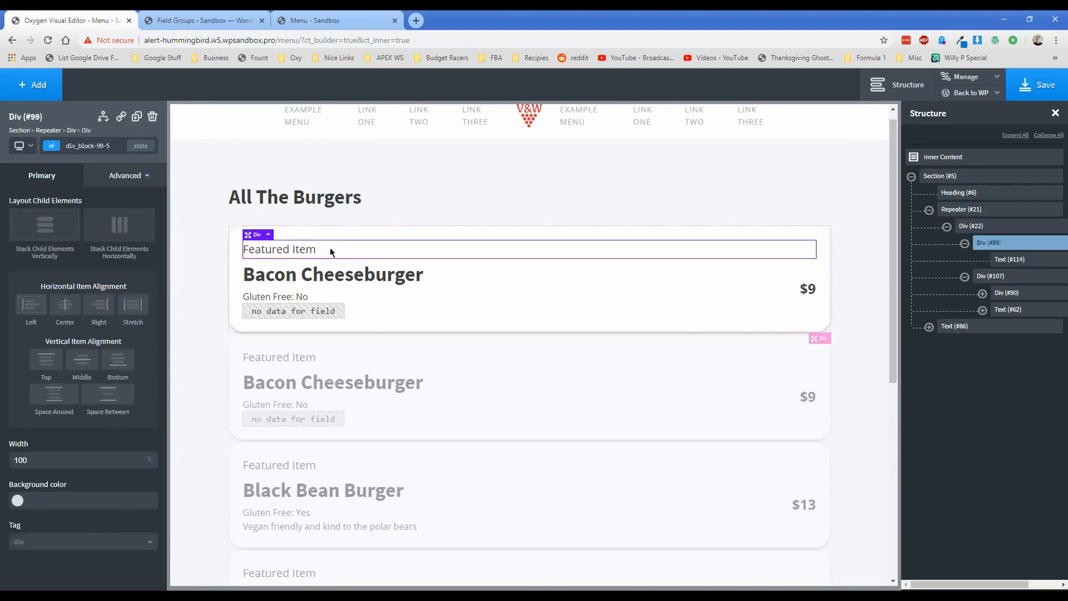
click(65, 305)
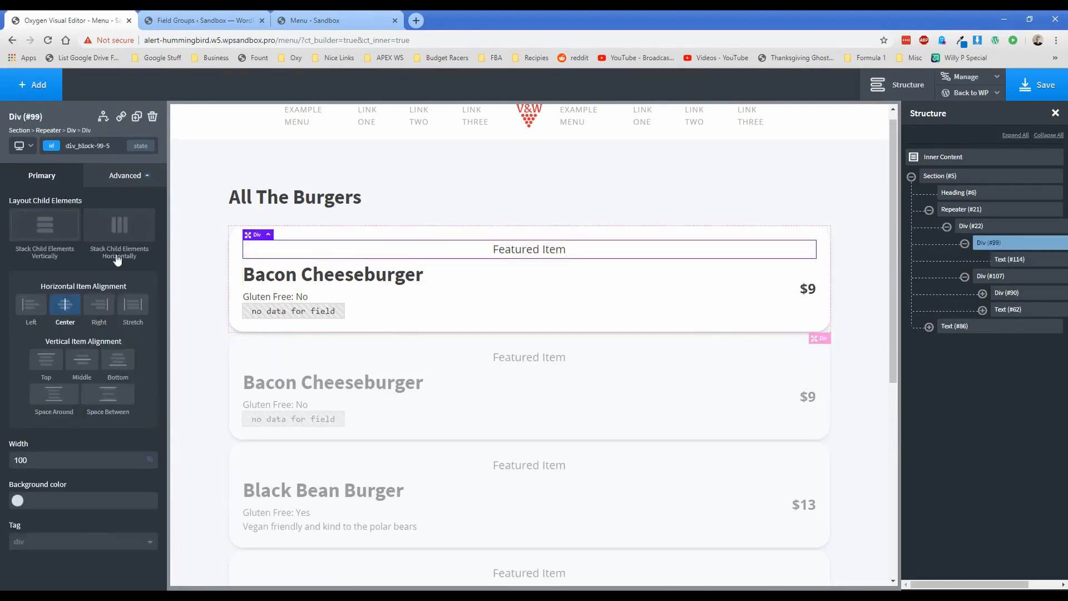
Give the label's div the winery Primary Dark background color and make the "Featured Item" text white
click(18, 500)
scroll(31, 486, down, 3)
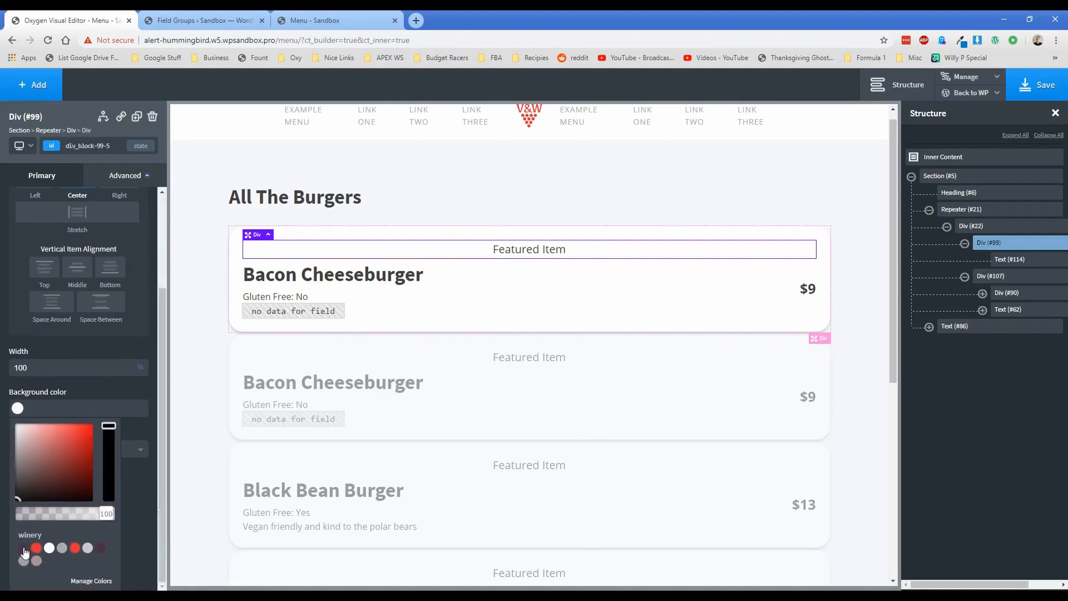
click(24, 548)
click(79, 350)
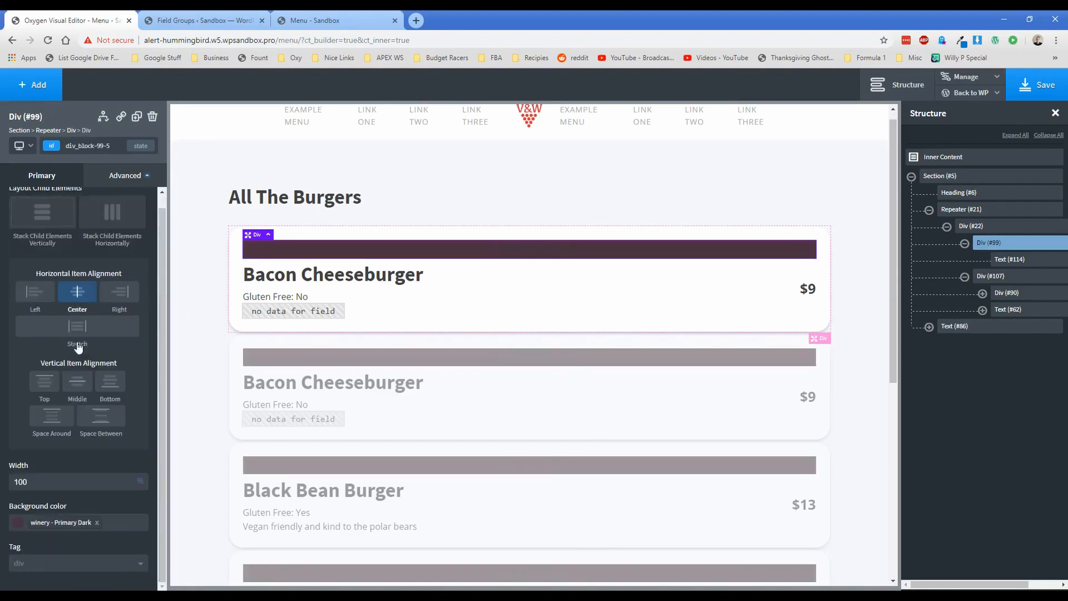
click(536, 252)
click(18, 258)
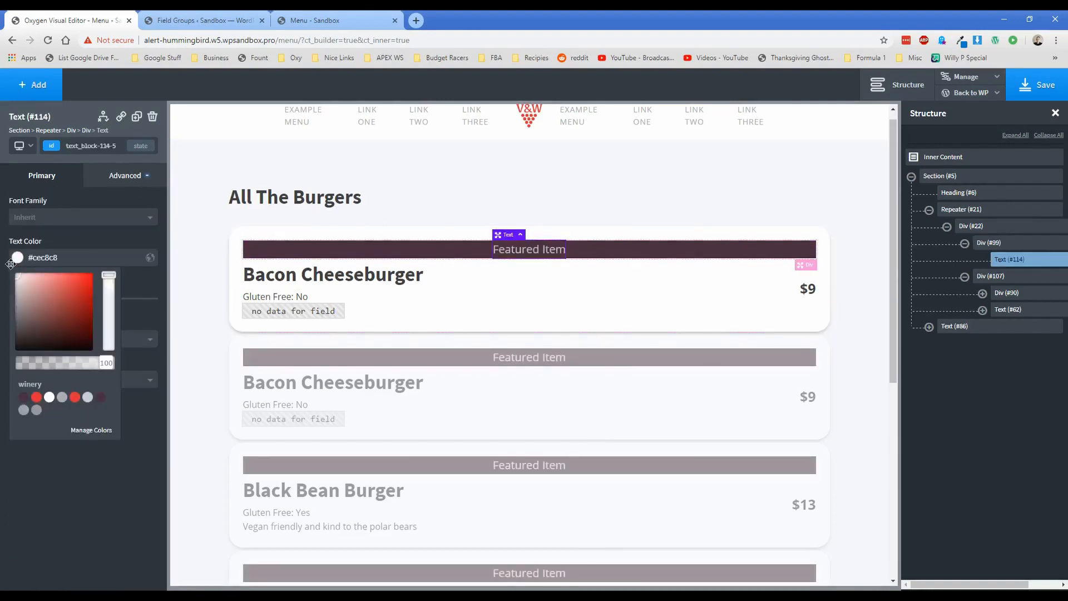
Set the "Featured Item" div's top and bottom padding to 15 px
click(278, 248)
click(134, 176)
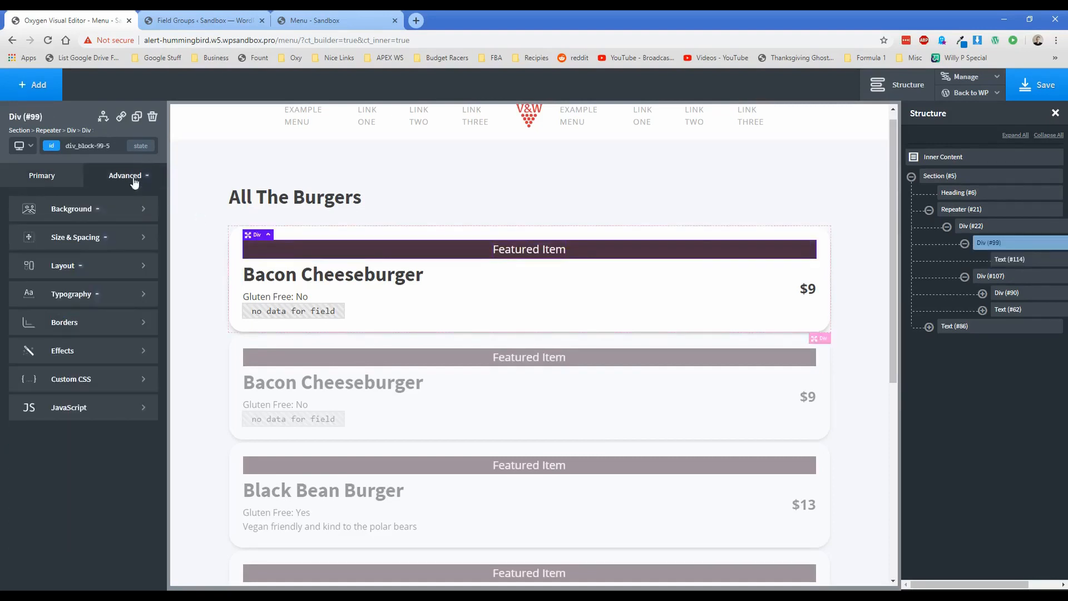
click(83, 238)
click(37, 240)
text(15)
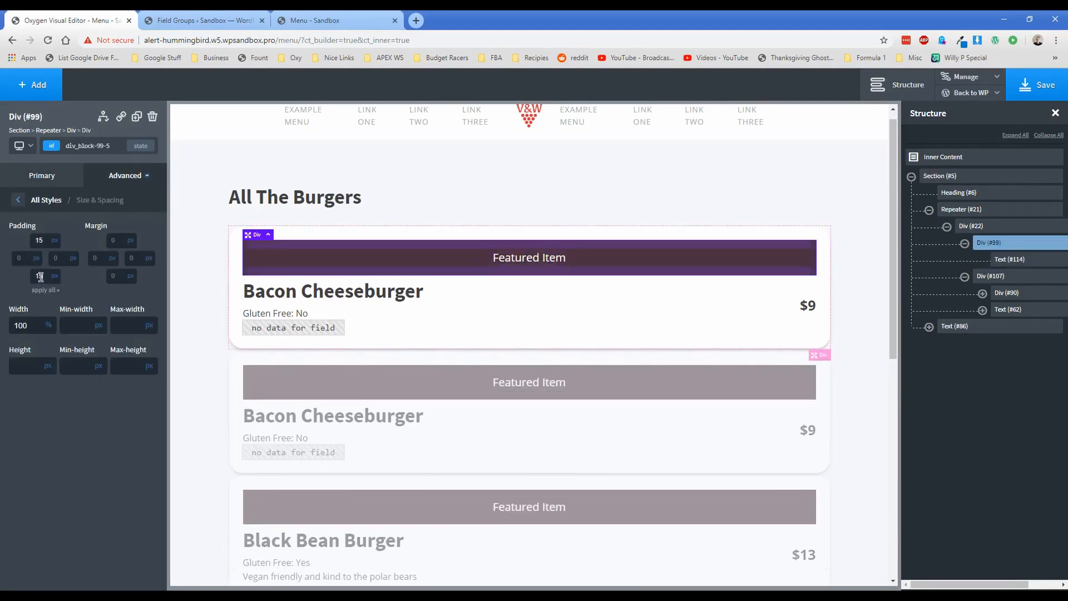
click(38, 275)
text(15)
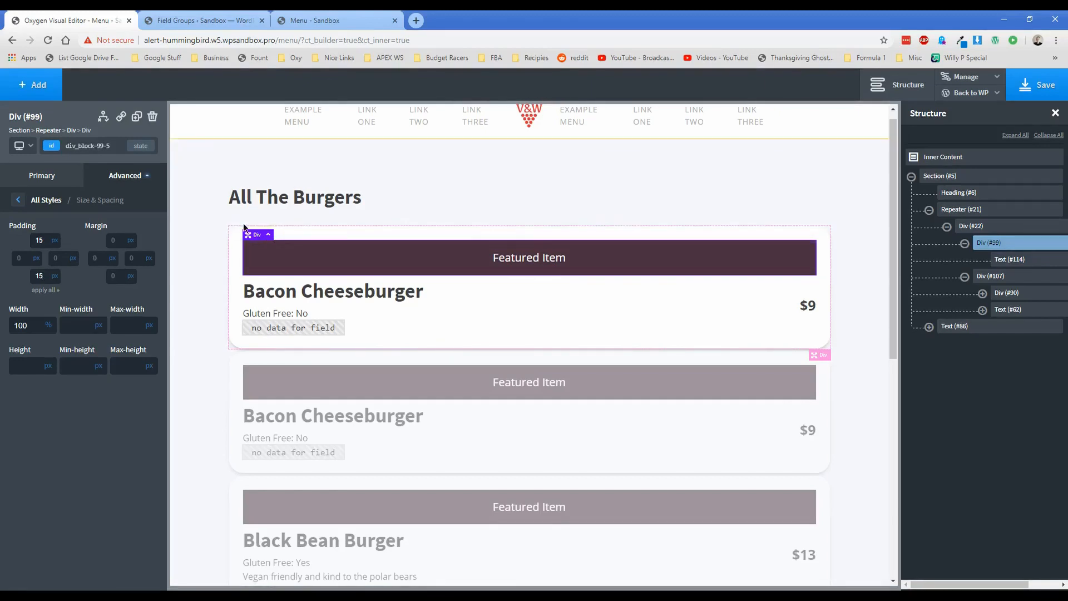
Clear the left, right and top padding of the repeater's outer card div
click(228, 237)
click(235, 259)
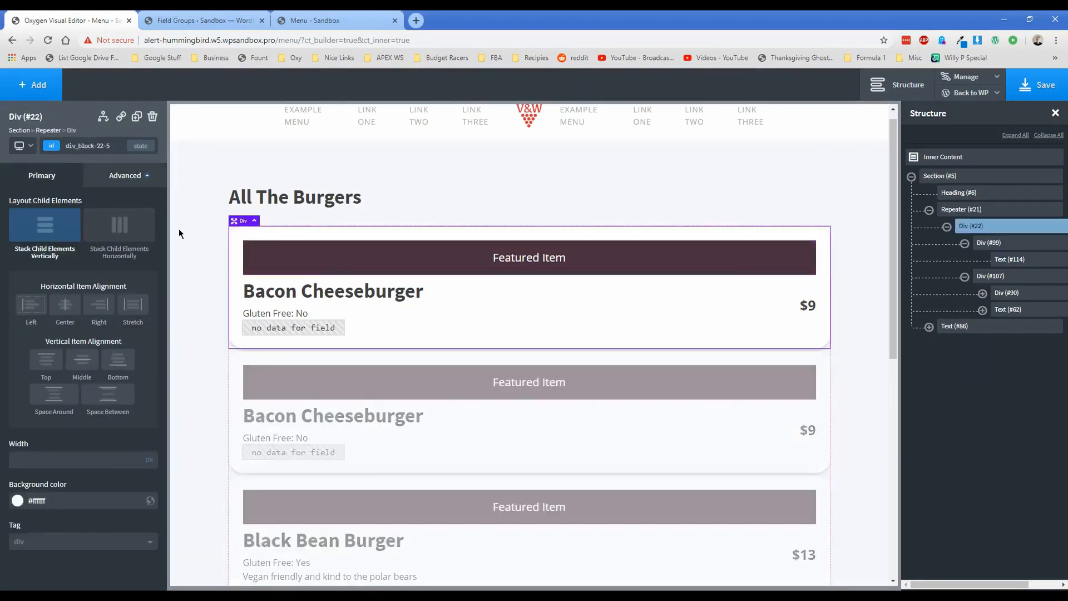
click(118, 177)
click(100, 240)
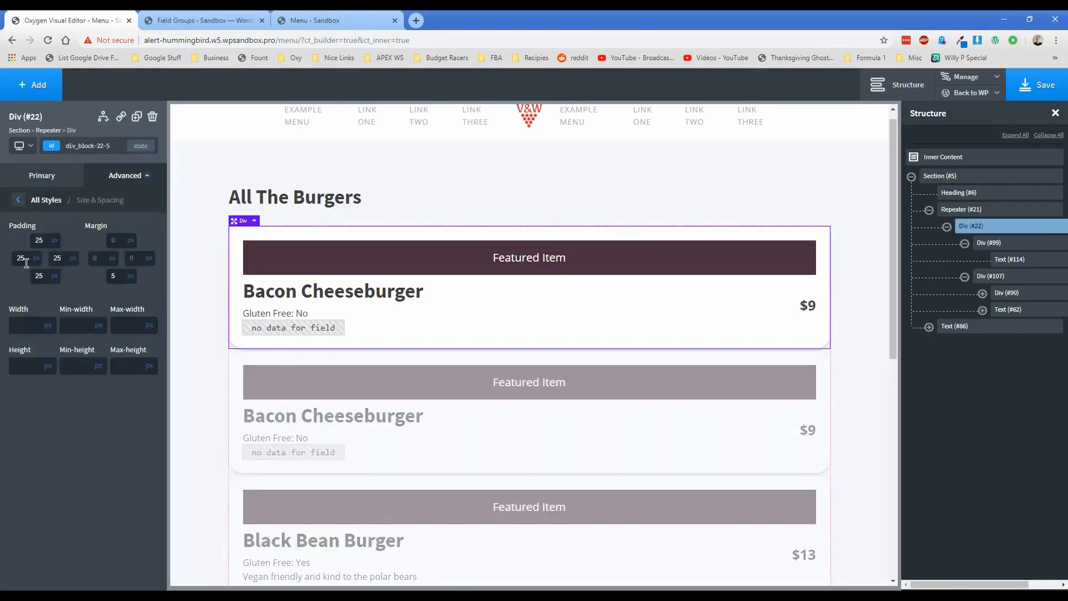
double_click(25, 259)
key(BackSpace)
double_click(58, 259)
key(BackSpace)
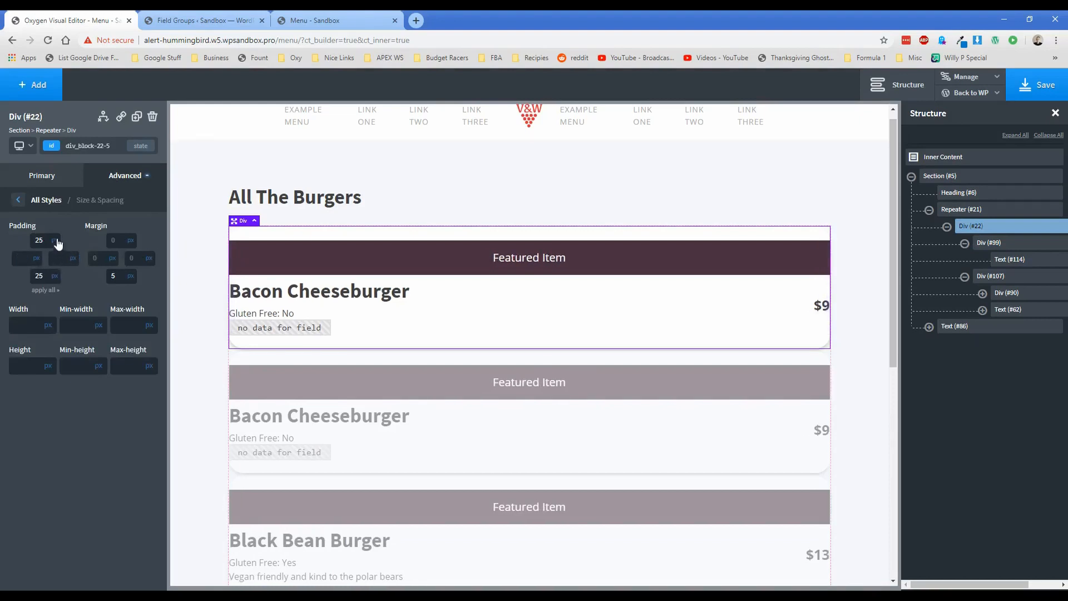
double_click(44, 239)
key(BackSpace)
Apply 25 px padding on all sides of the div wrapping the burger details and price
click(287, 244)
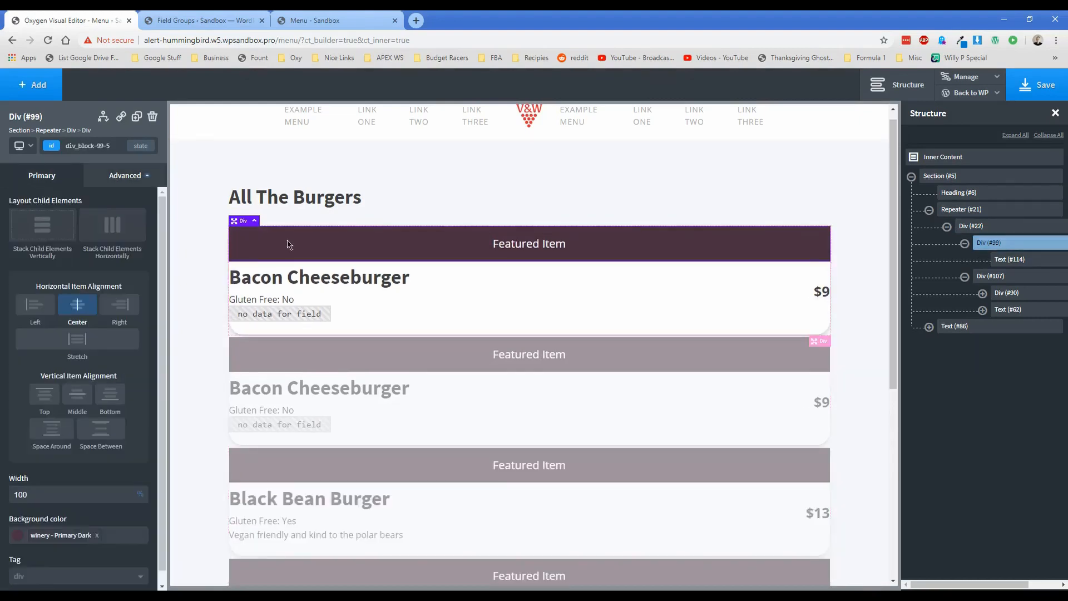
click(556, 296)
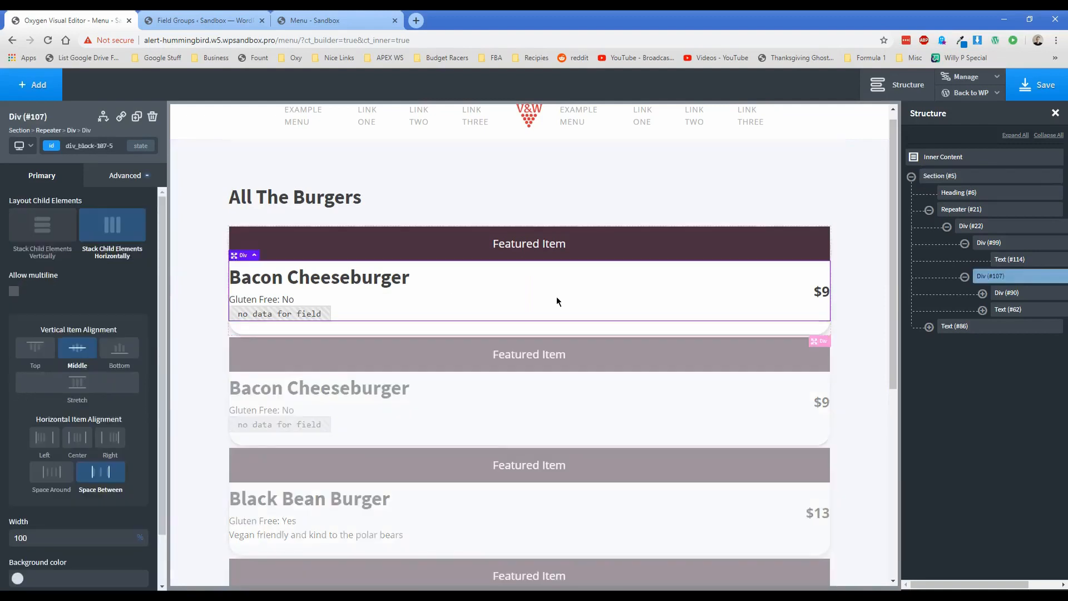
click(125, 177)
click(108, 239)
click(39, 241)
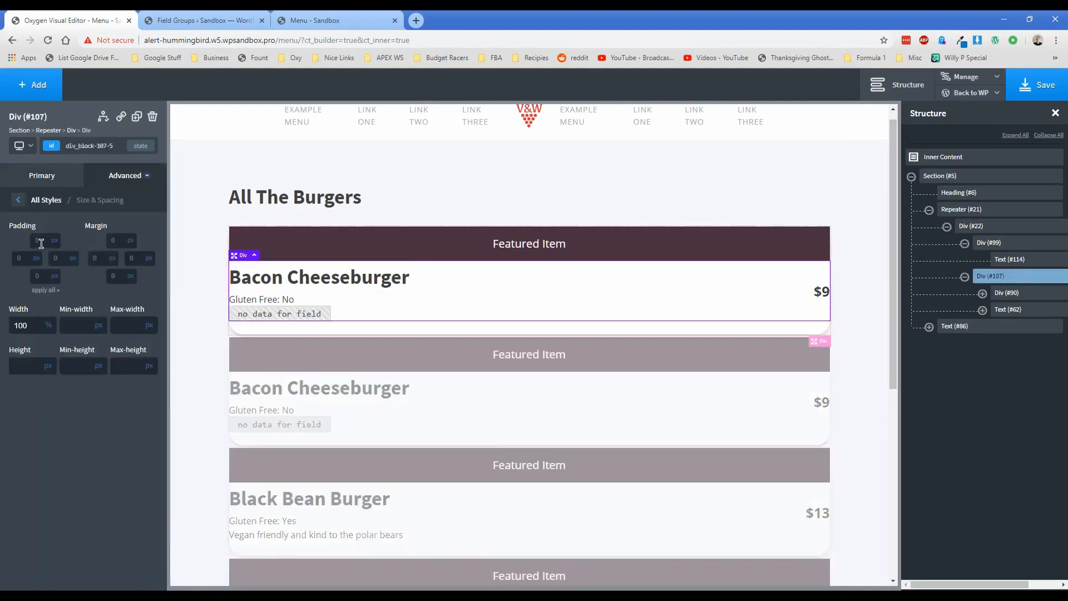
text(25)
click(44, 290)
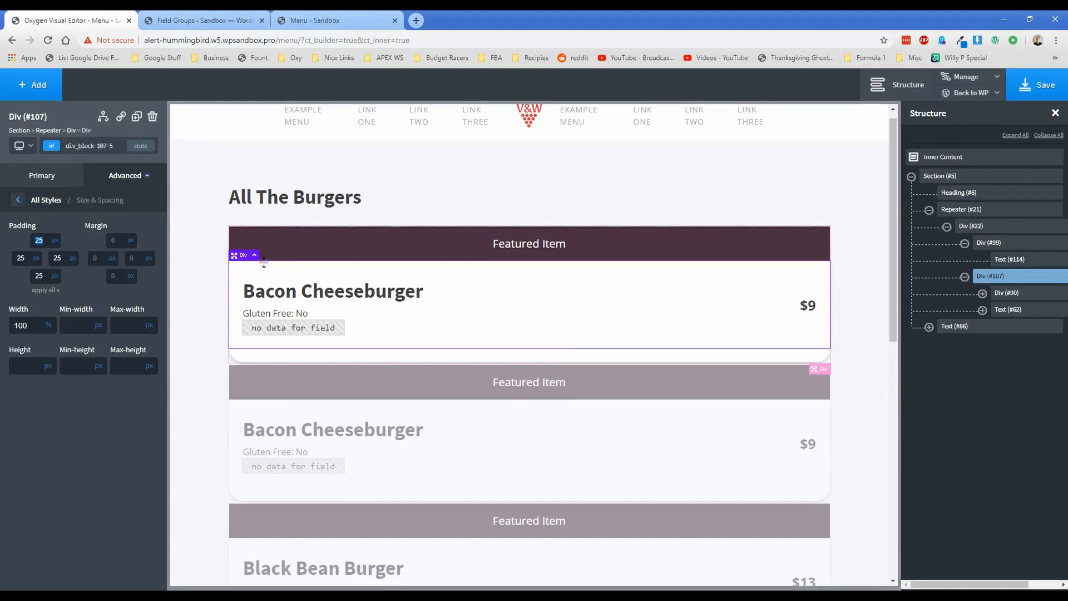
Round the "Featured Item" div's top-left and top-right corners with a 25 px border radius
click(235, 243)
click(115, 178)
click(67, 322)
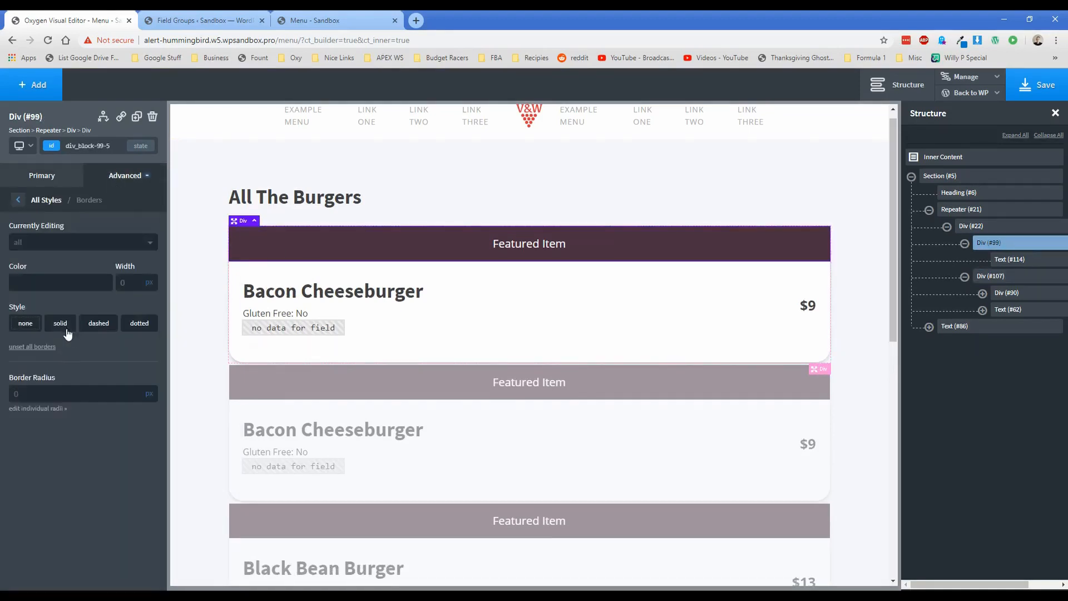
click(35, 393)
text(25)
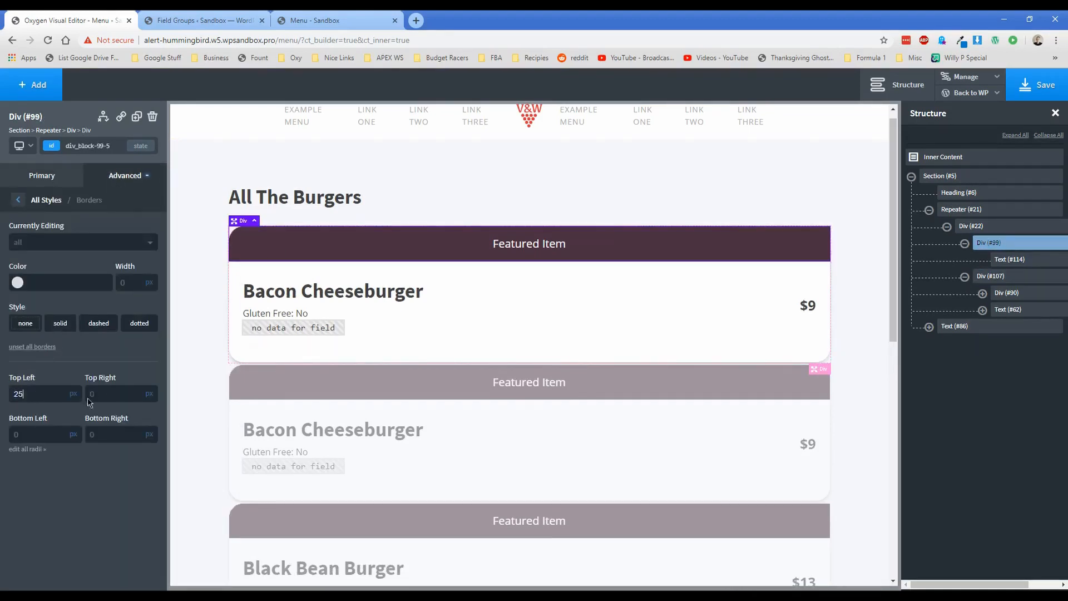
click(118, 393)
text(25)
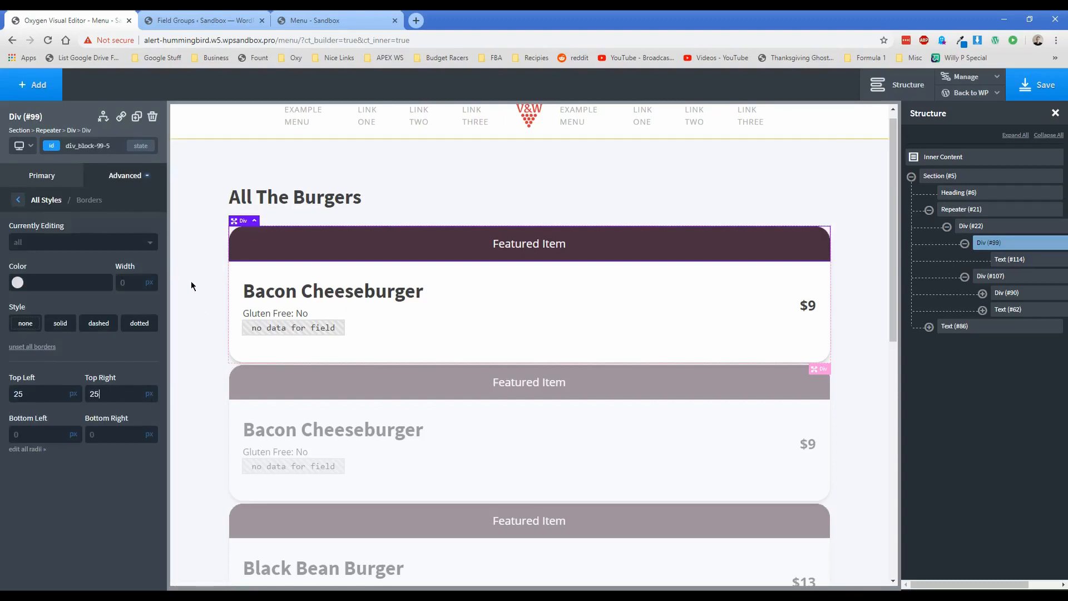
click(191, 283)
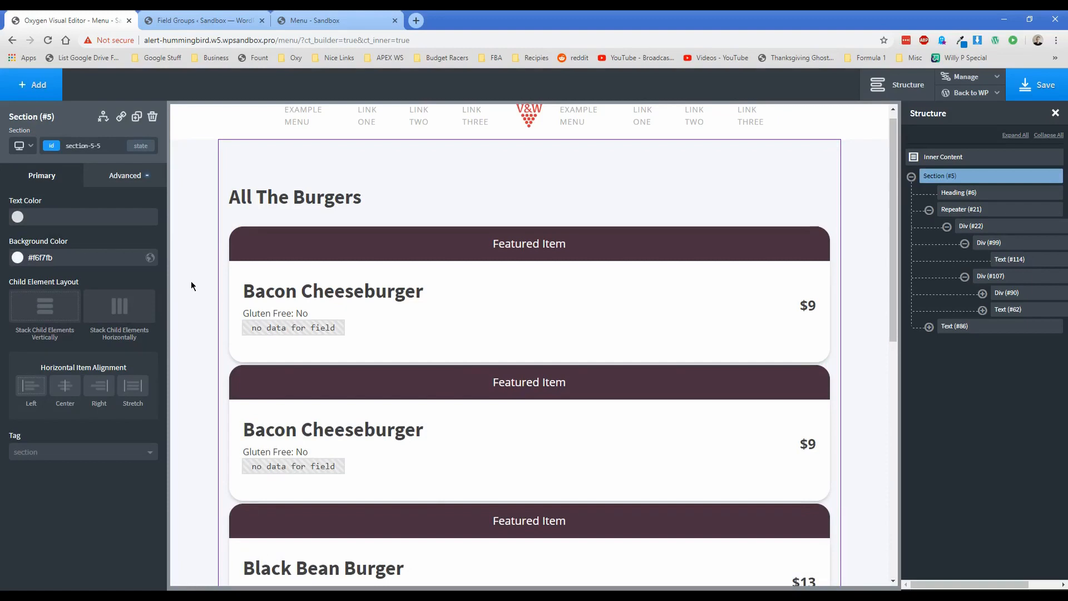
Reload the published menu page and review the featured header on each burger card
click(258, 246)
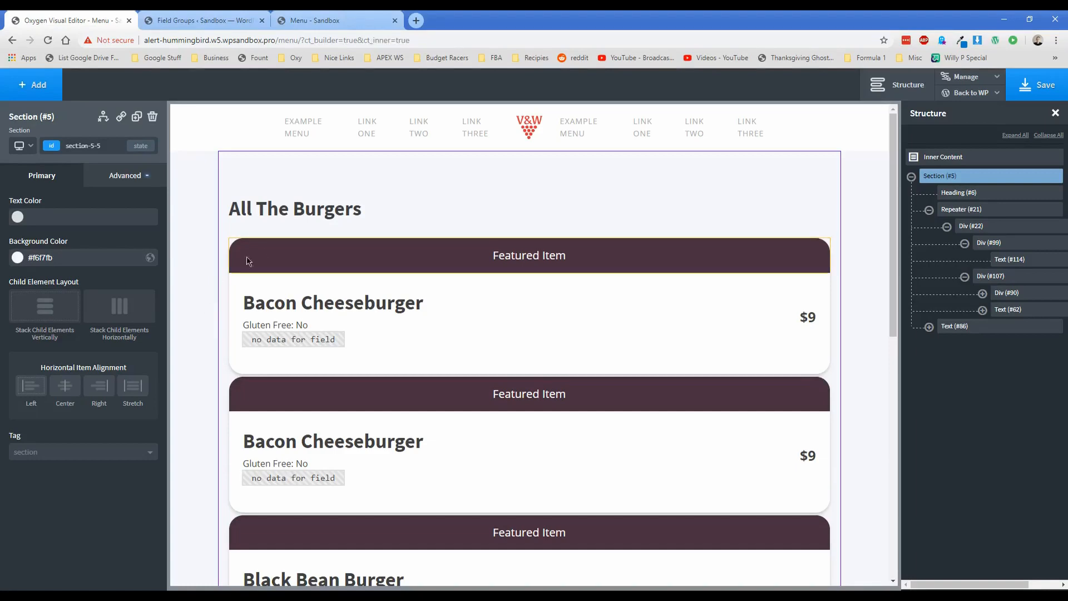
click(322, 19)
click(48, 40)
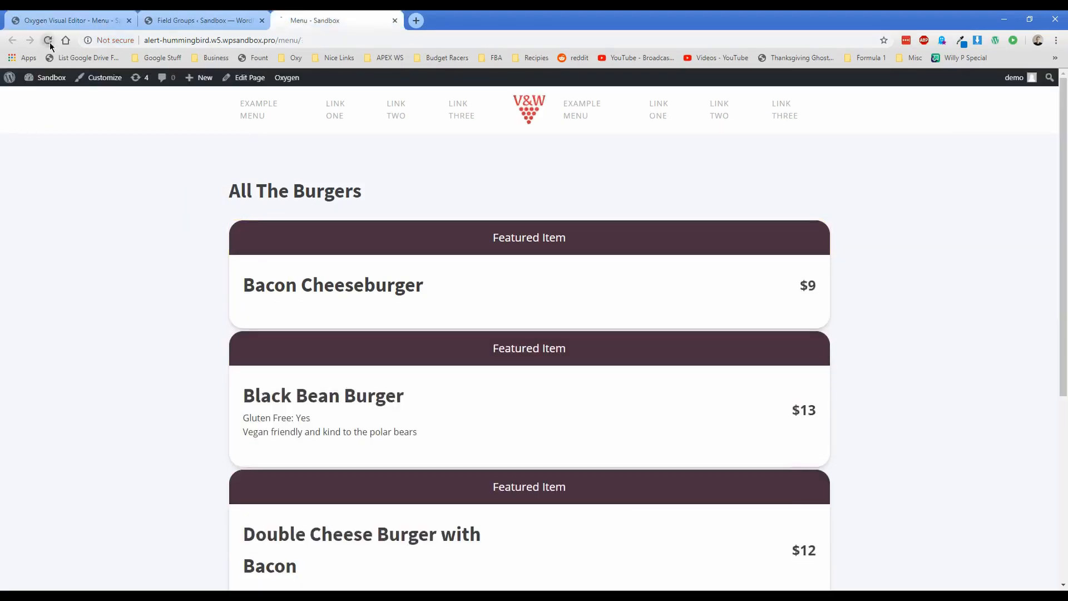
scroll(380, 314, down, 1)
scroll(381, 315, down, 4)
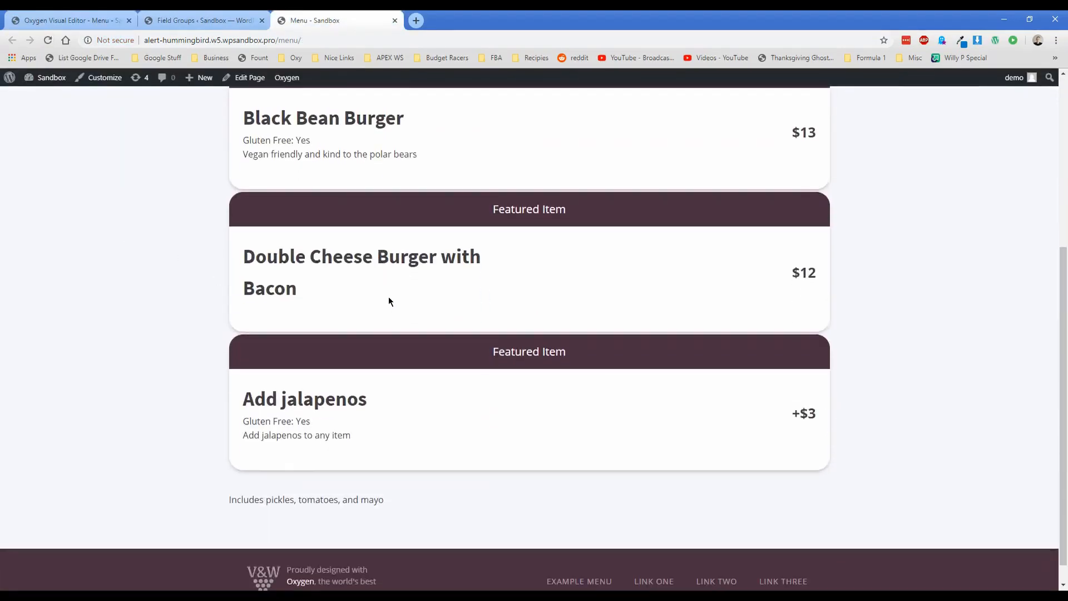
scroll(463, 333, up, 5)
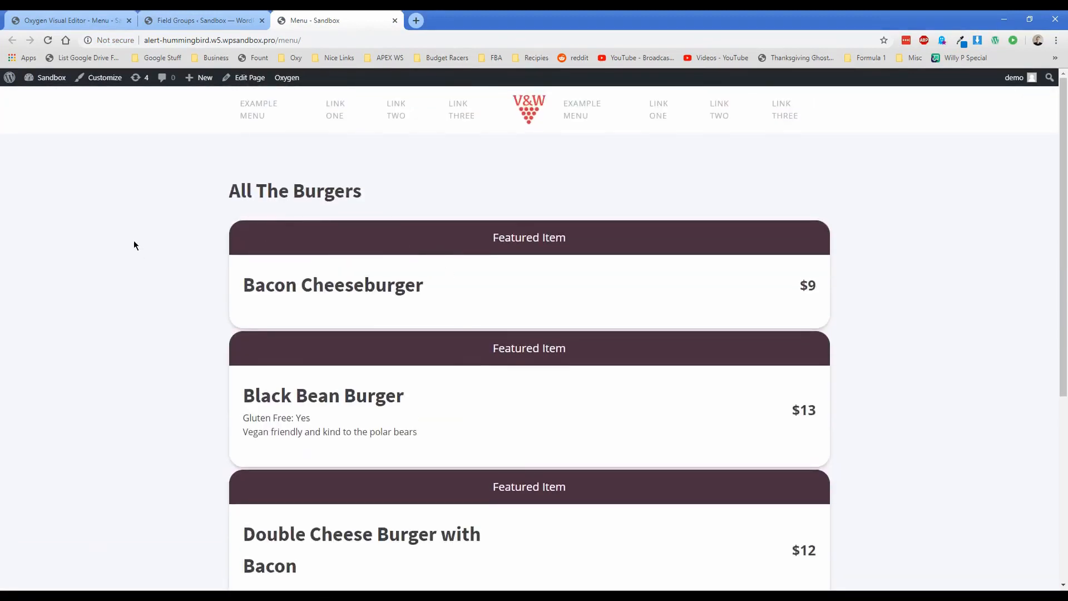
Return to the Oxygen editor and add a new display condition to the "Featured Item" div
click(101, 18)
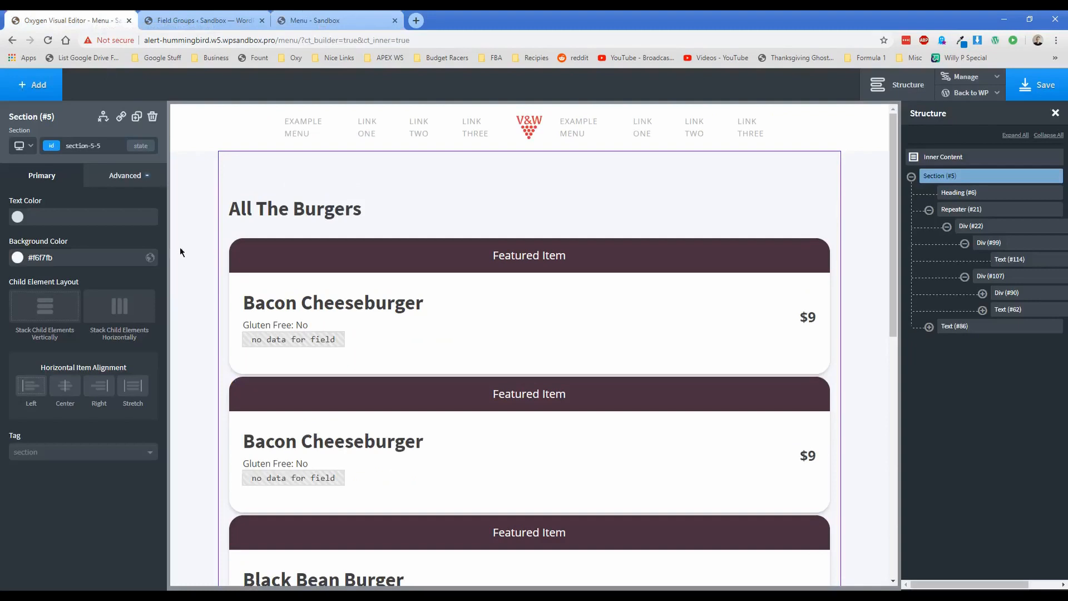
click(305, 259)
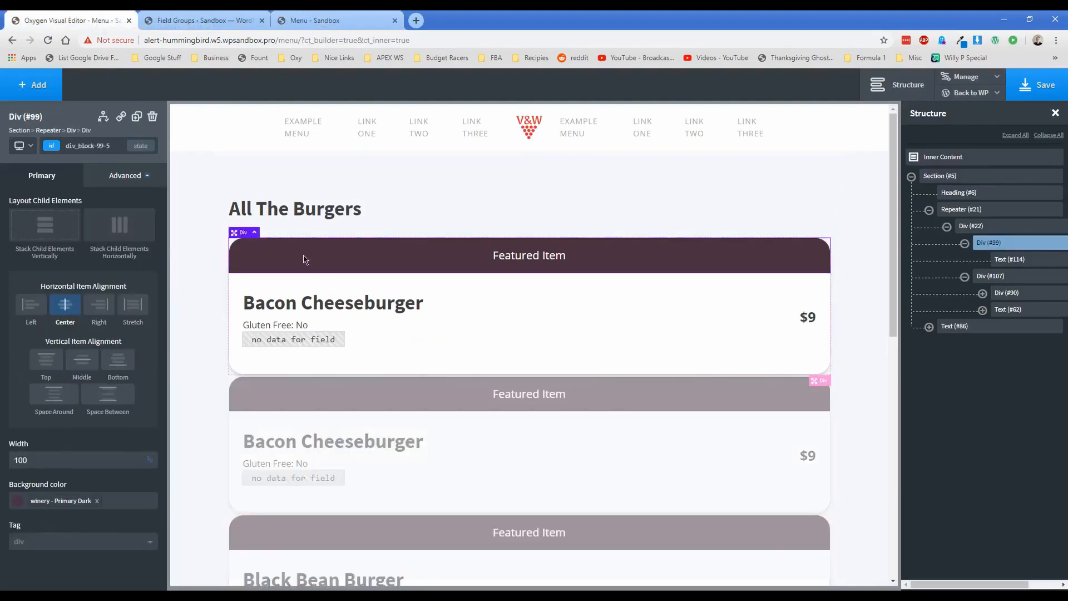
click(103, 117)
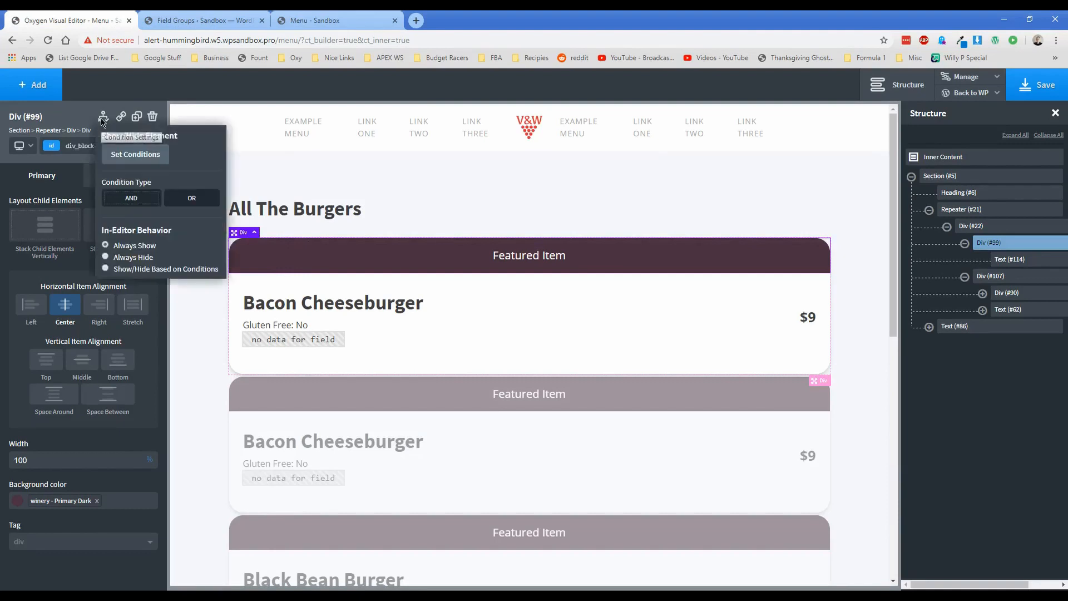
click(136, 157)
click(535, 267)
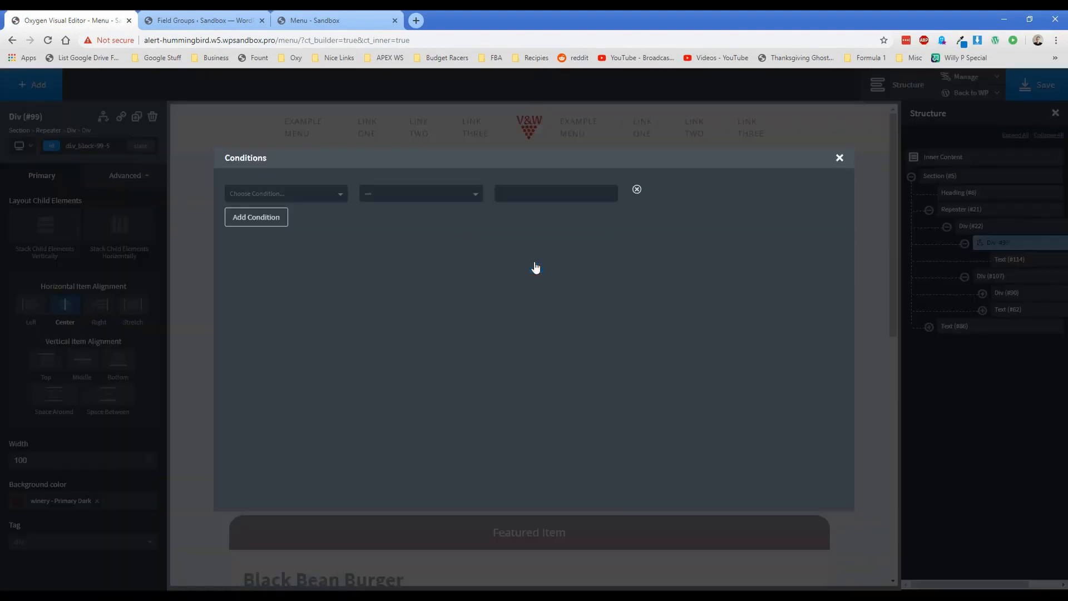
Base the condition on dynamic data from the repeater field that marks featured items, requiring it == Yes
click(292, 195)
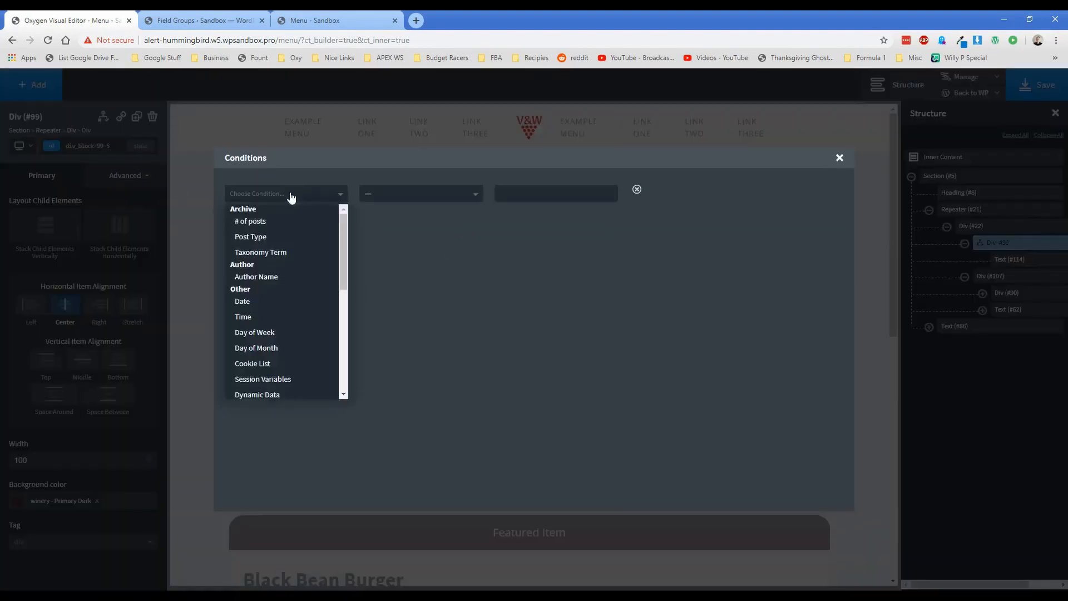
click(273, 395)
click(721, 222)
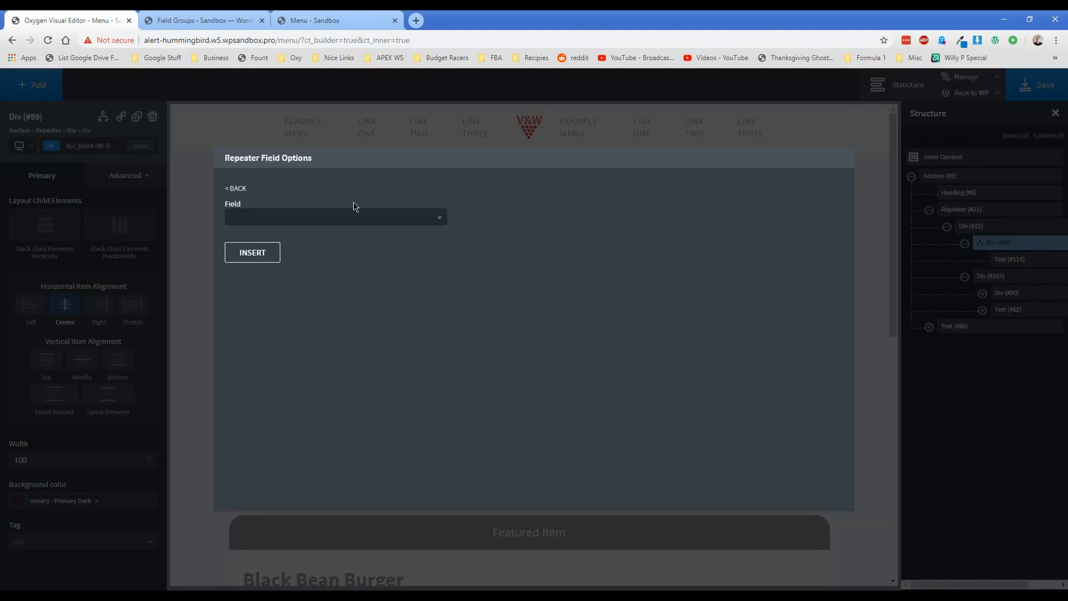
click(317, 217)
click(264, 282)
click(257, 253)
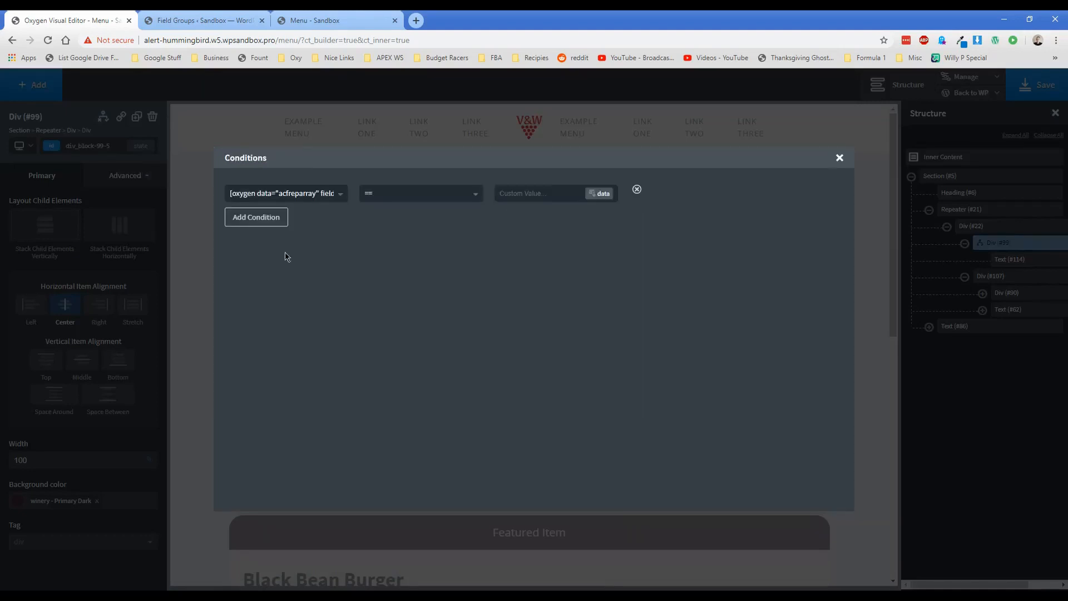
click(510, 191)
text(Yes)
click(840, 158)
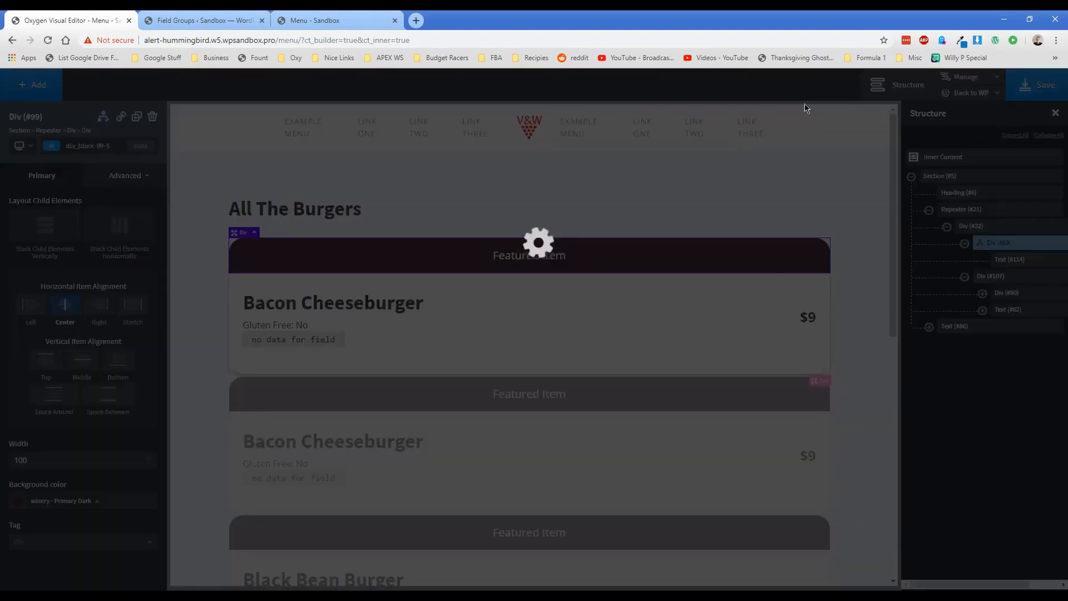
Reload the published menu page and check which burger cards carry the "Featured Item" header
click(317, 20)
click(48, 40)
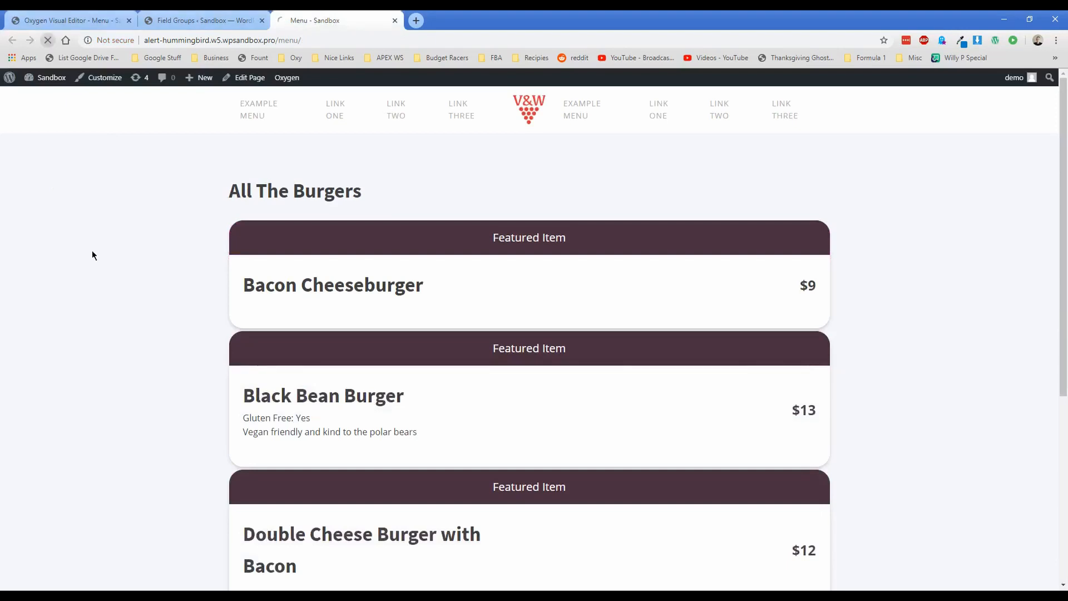
scroll(145, 238, down, 4)
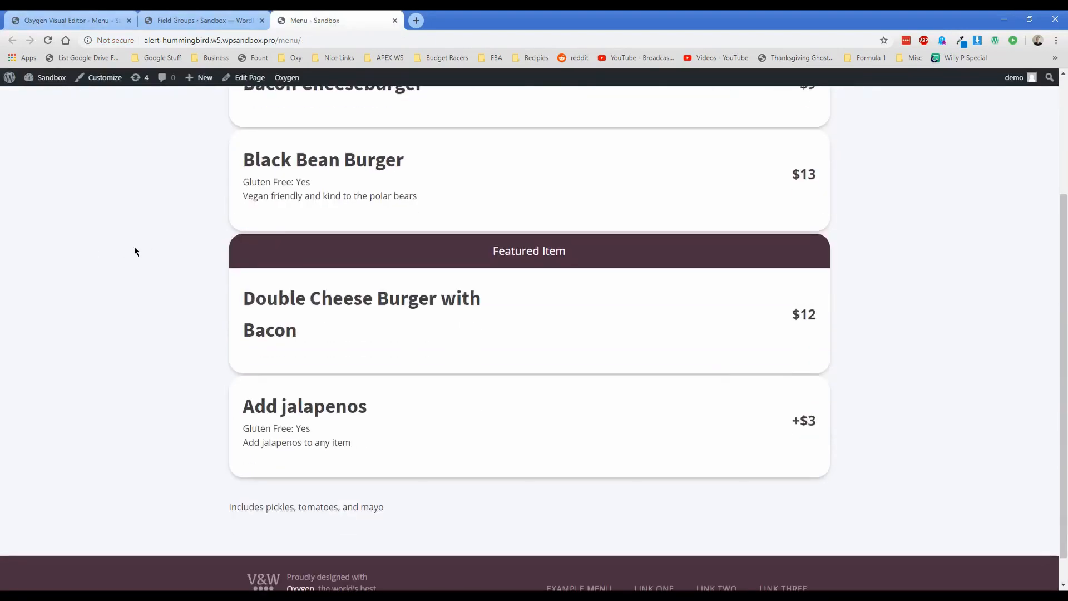
Return to the Oxygen editor, set the bottom padding of the repeater's burger card div to 0px, and save the page
scroll(140, 261, up, 2)
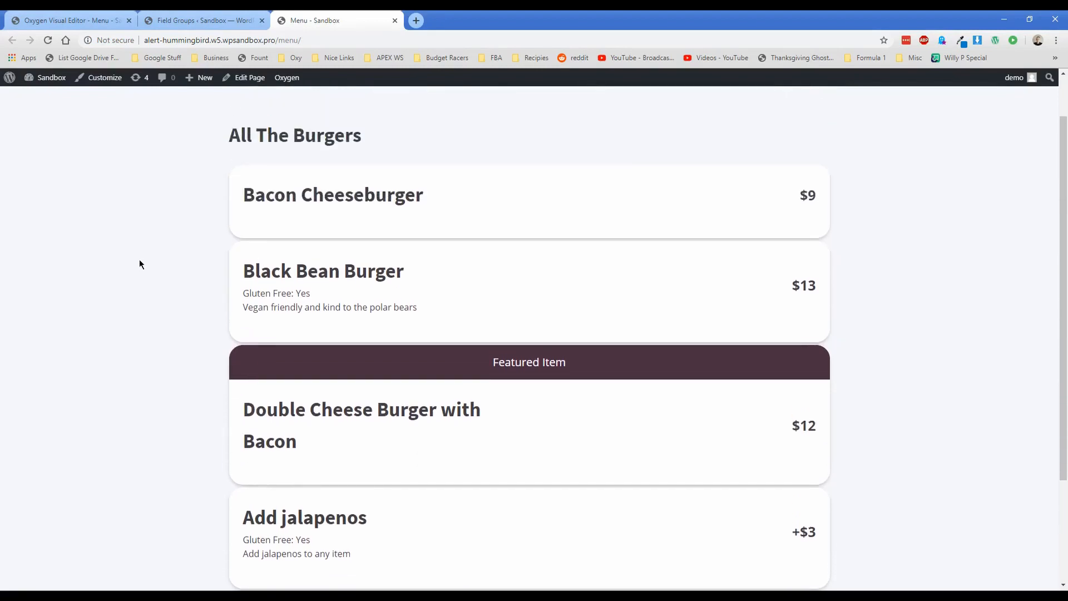
scroll(146, 266, down, 1)
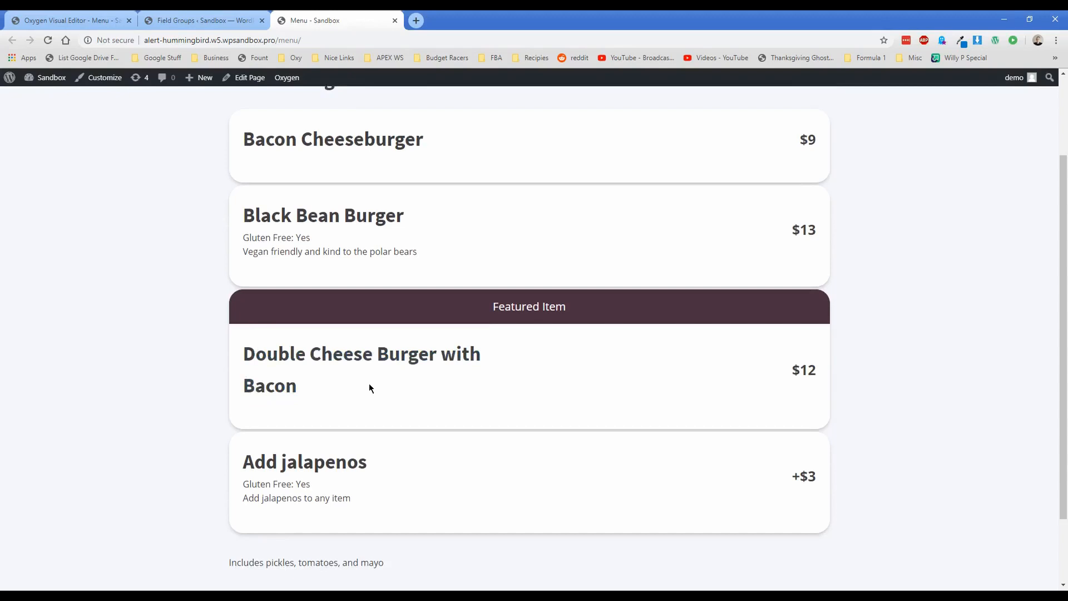
scroll(370, 388, up, 1)
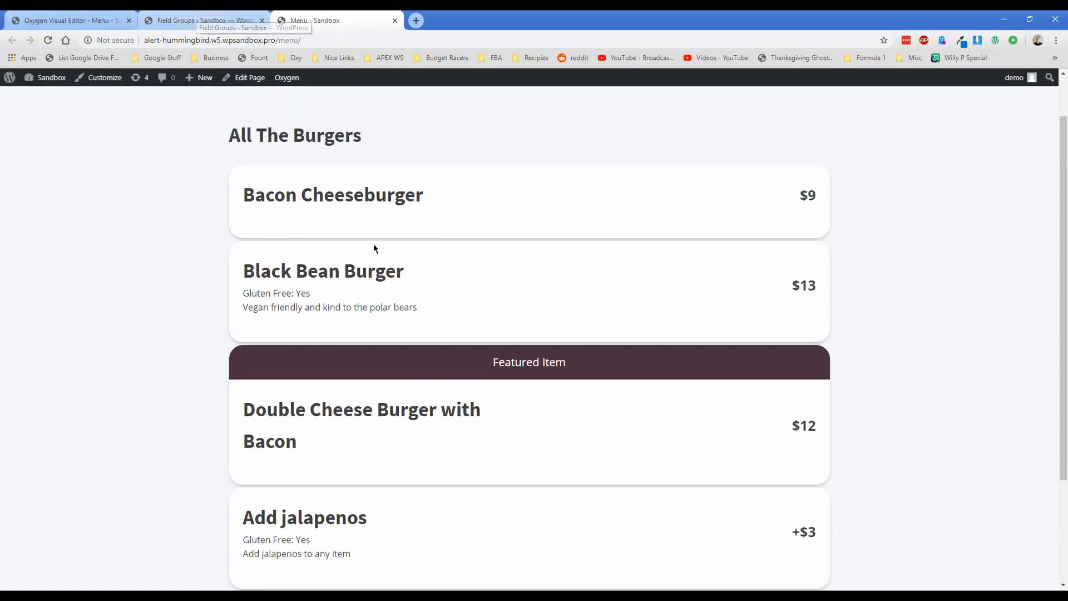
scroll(412, 303, down, 1)
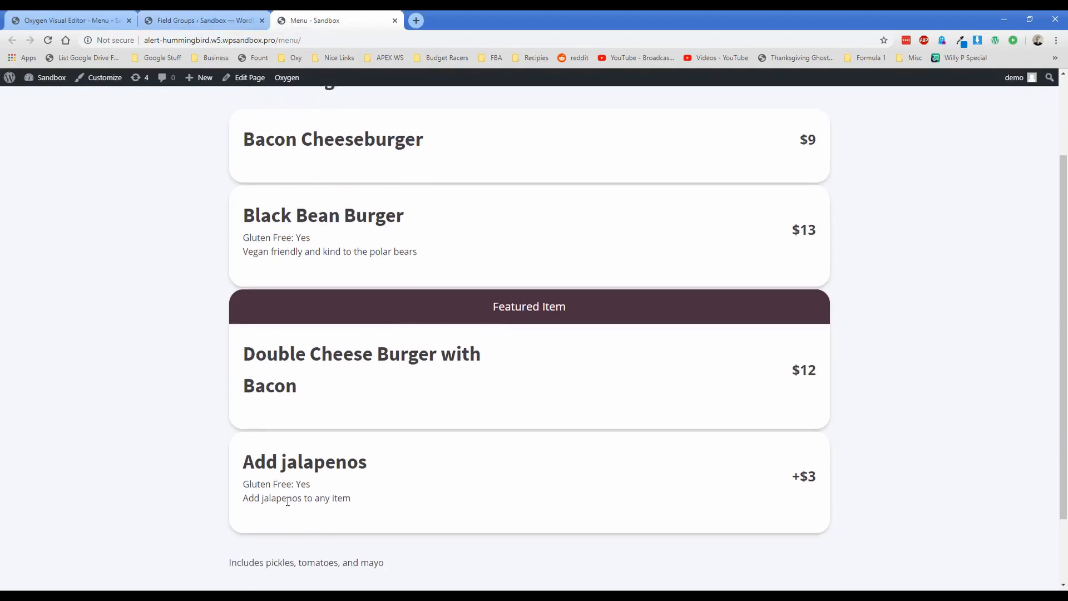
click(212, 20)
click(72, 20)
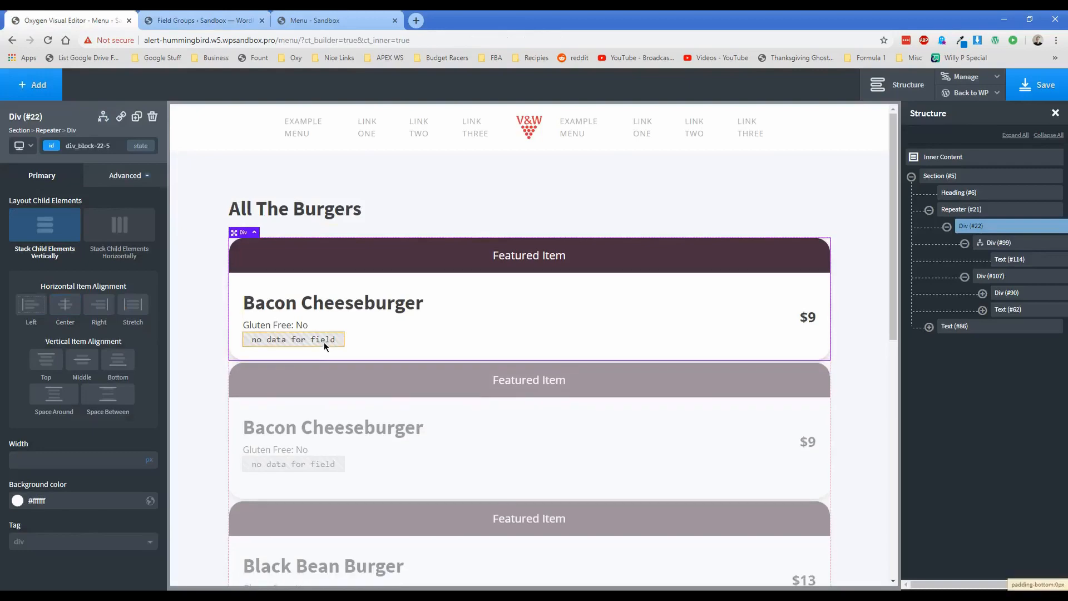
click(199, 308)
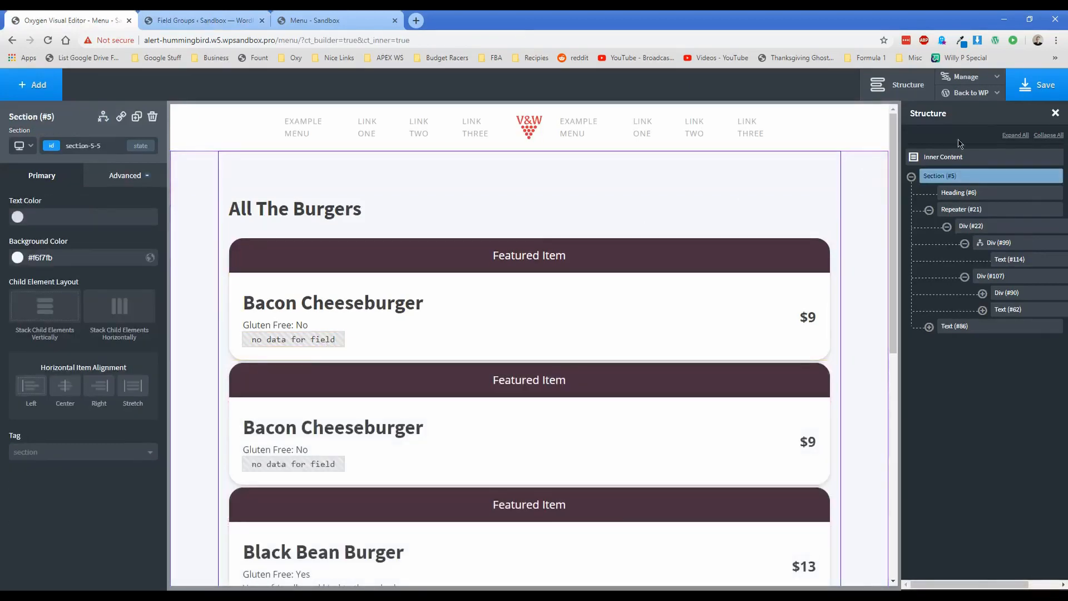
click(1038, 84)
Reload the published menu page and examine the card spacing, the Black Bean Burger's details and the "Featured Item" header text
click(310, 20)
click(45, 41)
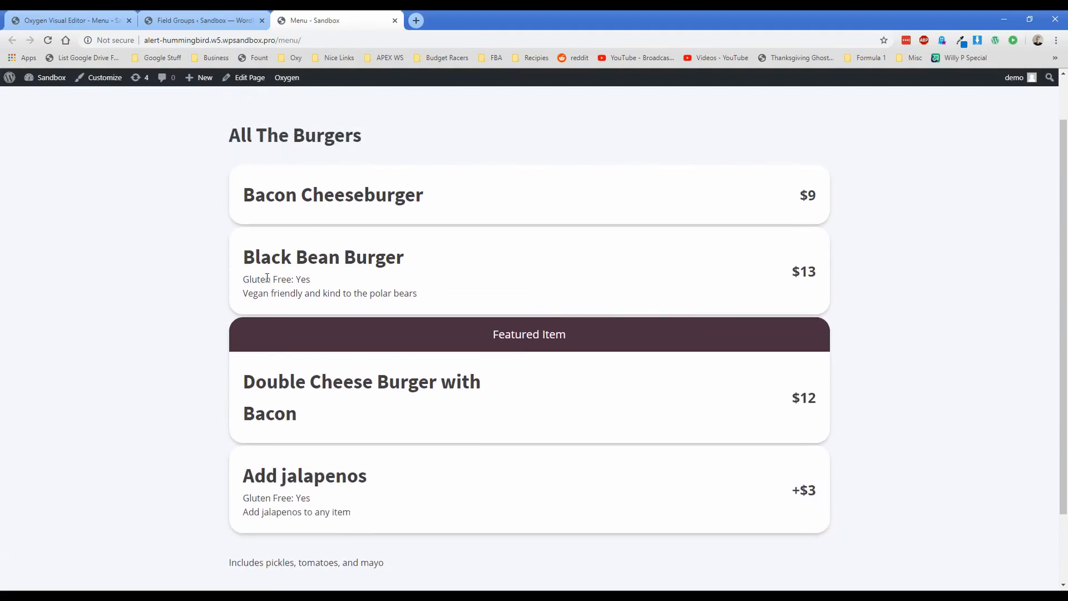
drag(245, 290, 353, 293)
drag(266, 281, 333, 281)
click(335, 277)
drag(438, 337, 589, 340)
click(589, 339)
drag(500, 335, 605, 333)
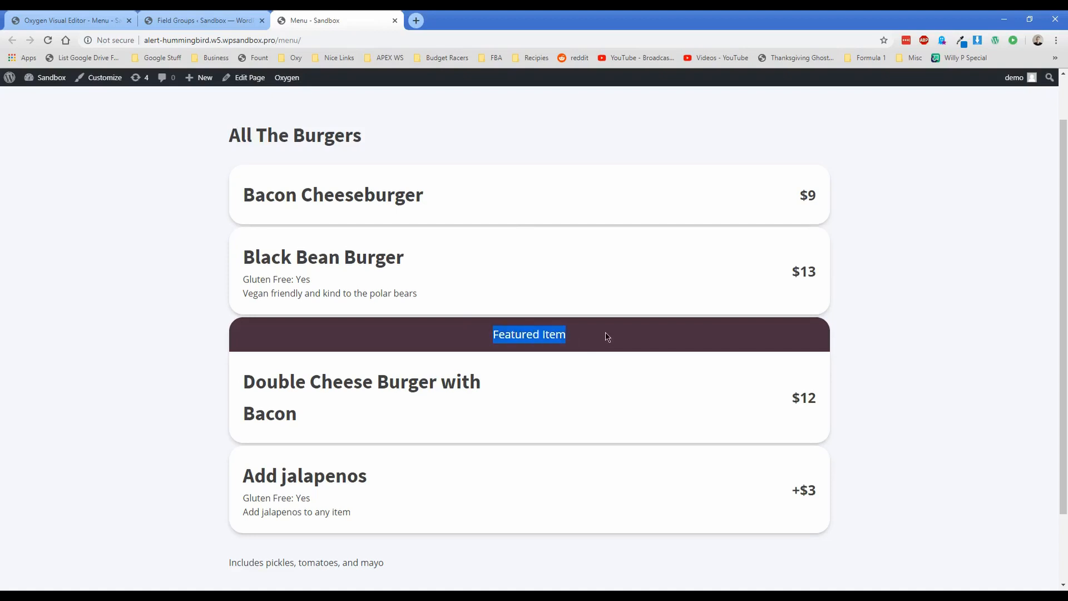
click(607, 337)
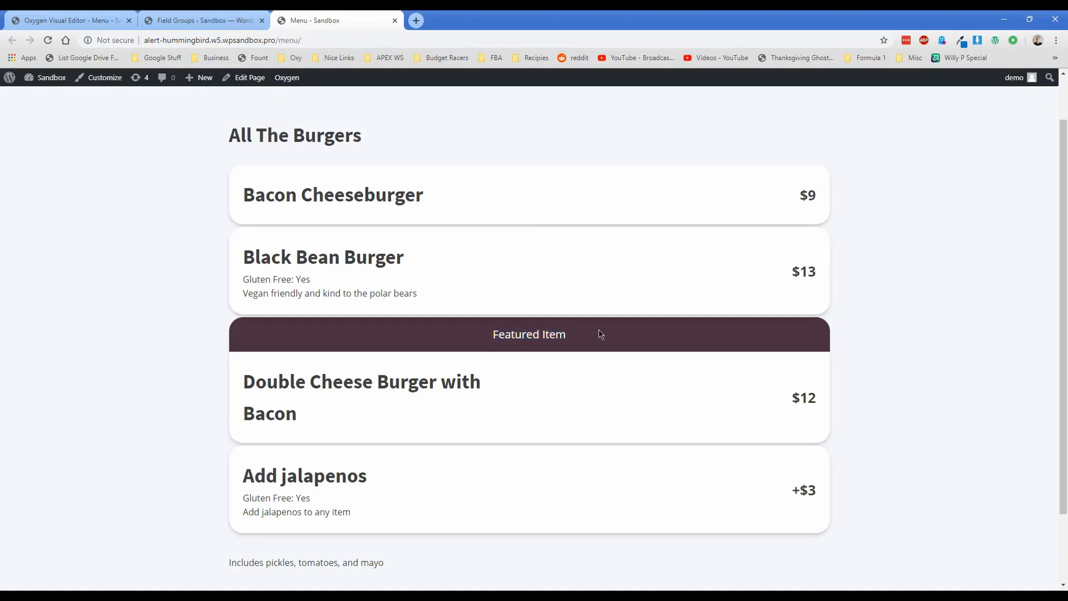
Return to the Oxygen editor and select the "Featured Item" div that carries the display condition
click(227, 21)
click(94, 19)
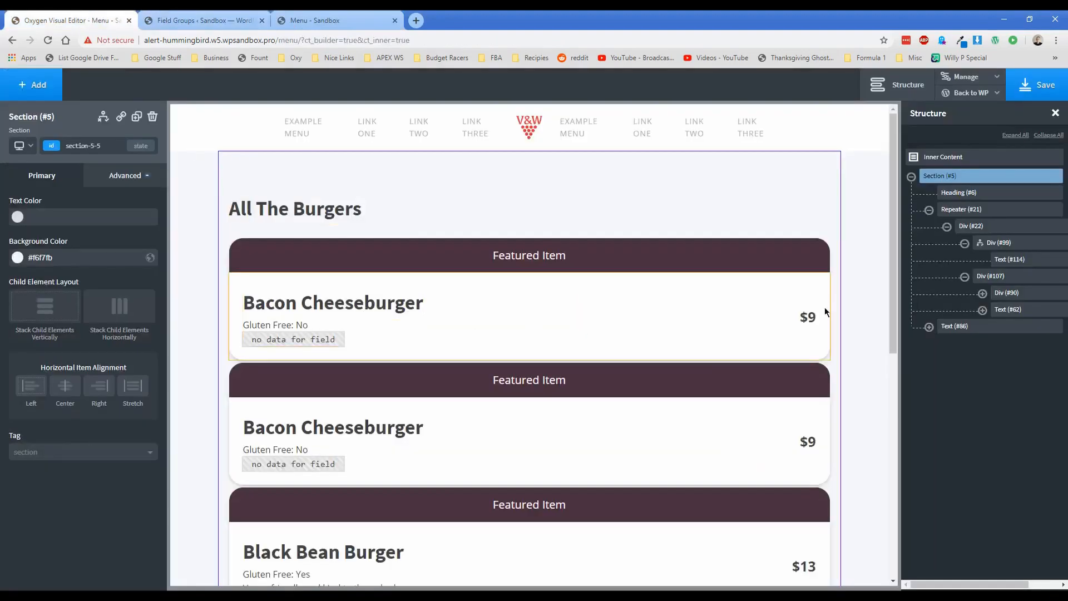
click(988, 244)
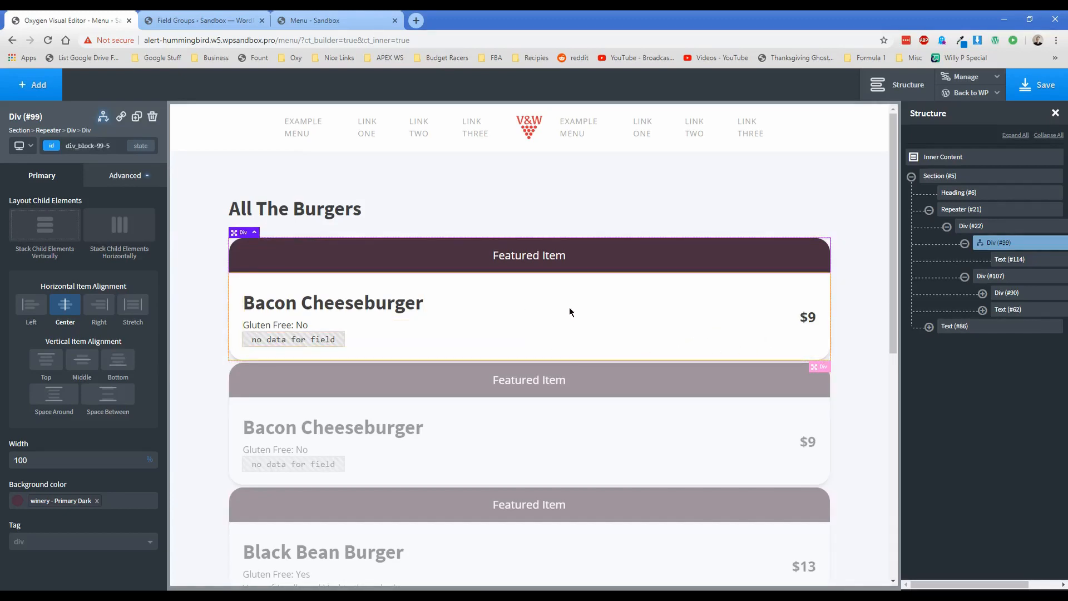
Go back to the published menu page and review the finished burger cards, including the Black Bean Burger's gluten-free line
click(346, 19)
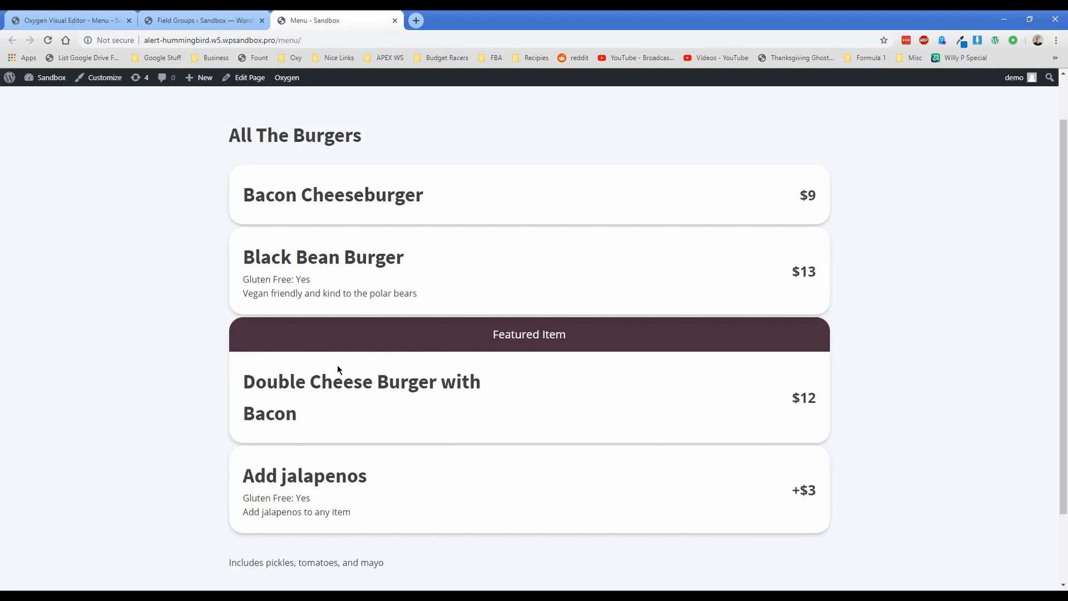
scroll(284, 346, up, 1)
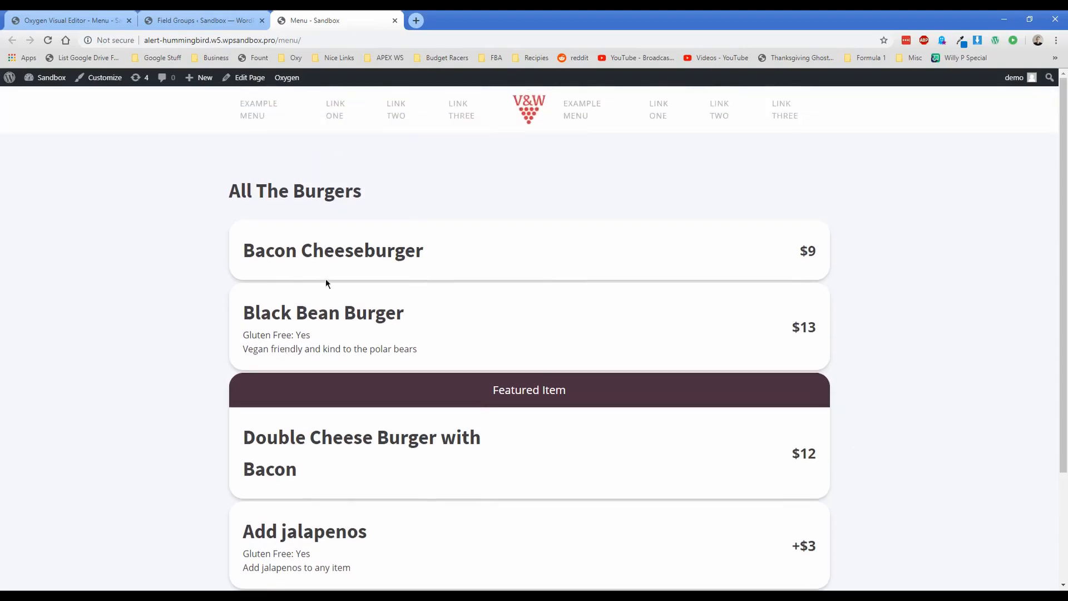
scroll(448, 207, down, 1)
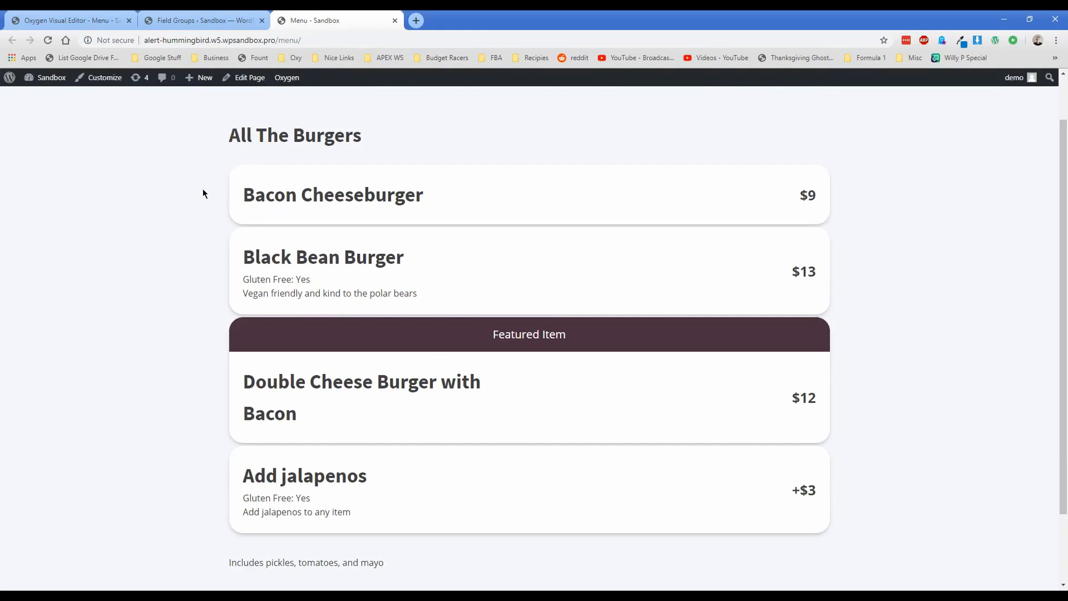
scroll(274, 243, up, 1)
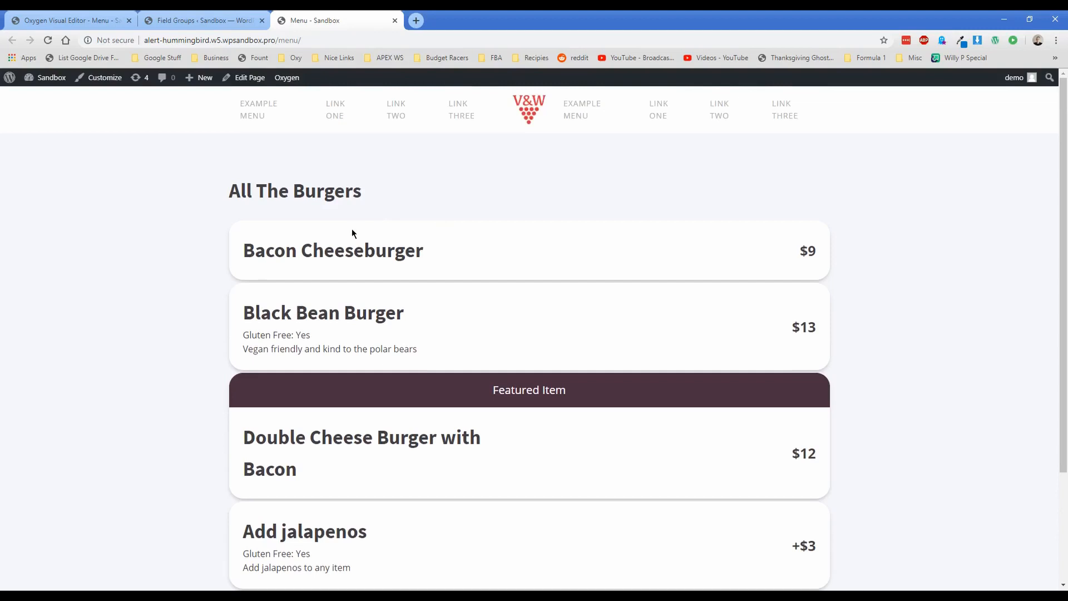
scroll(300, 276, down, 1)
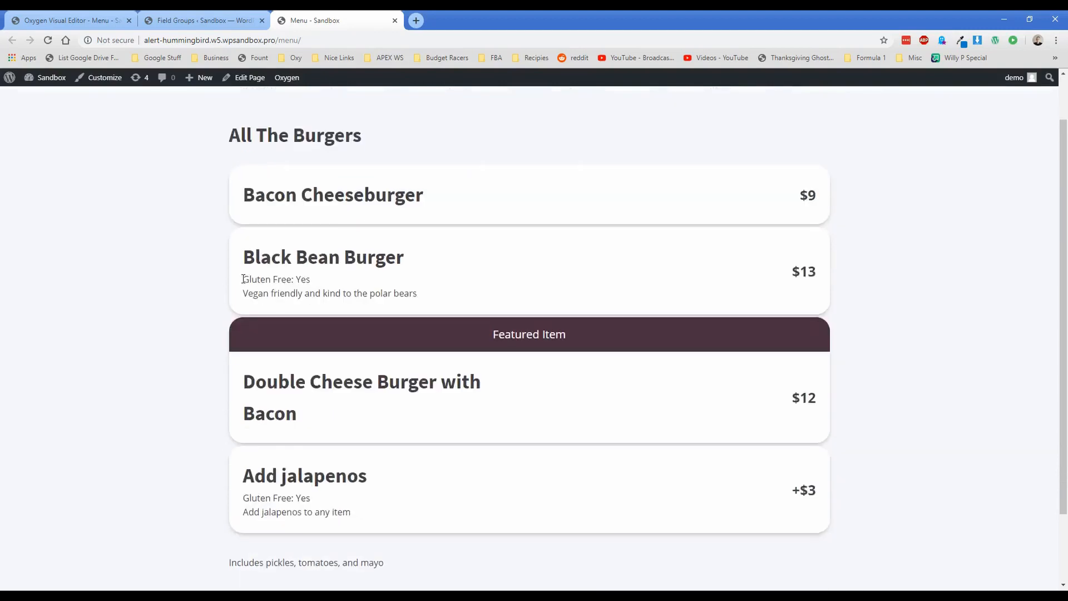
drag(243, 279, 311, 281)
click(321, 282)
scroll(411, 187, up, 1)
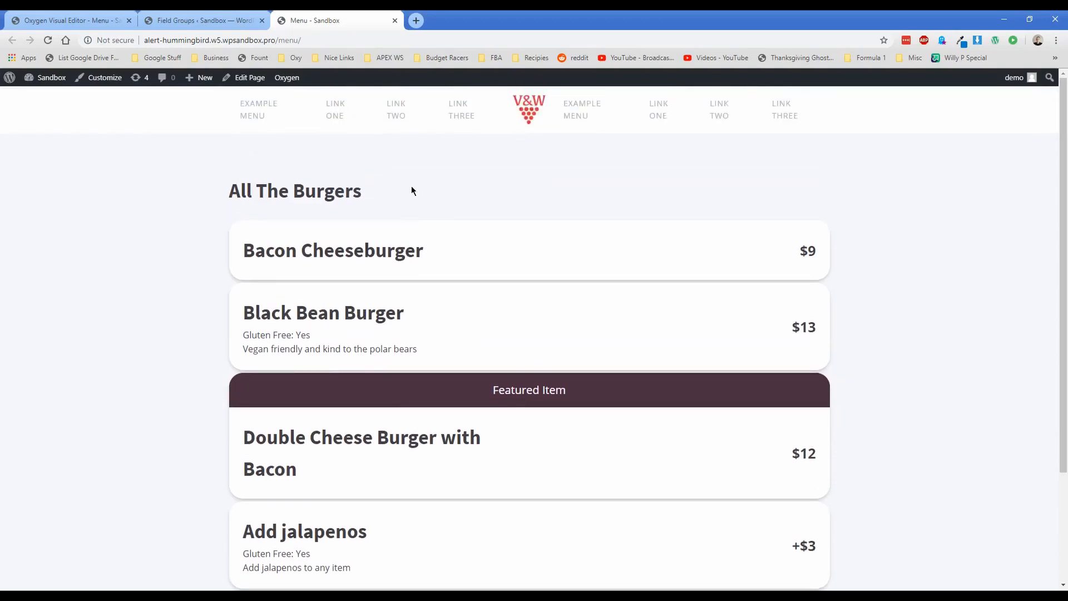